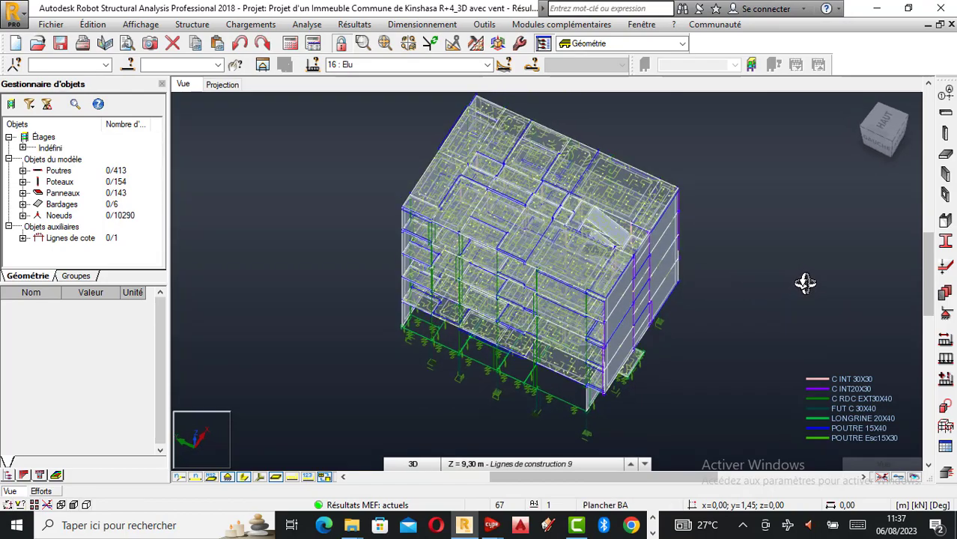
Examine the multi-storey building's 3D structural model from several sides, covering its columns, beams, slabs and footings.
scroll(503, 259, up, 2)
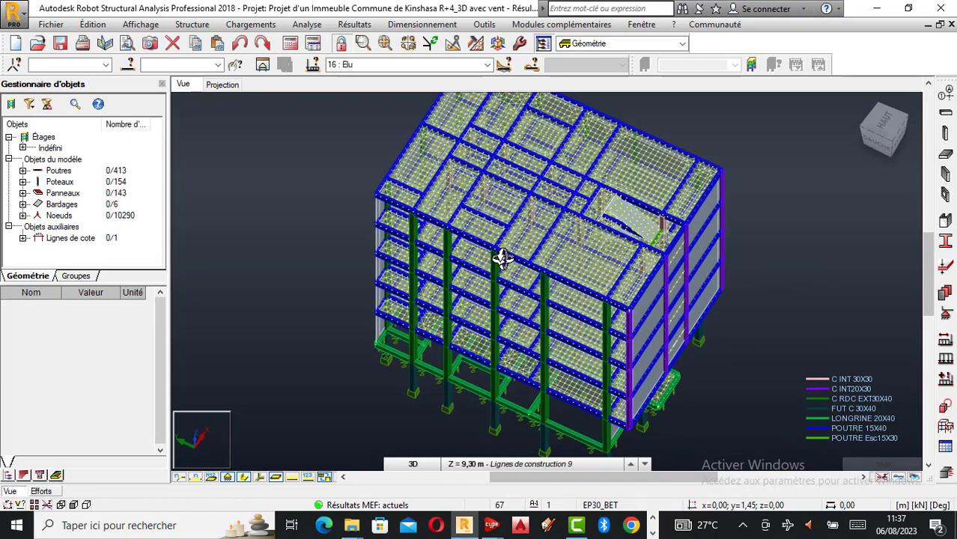
scroll(516, 254, down, 1)
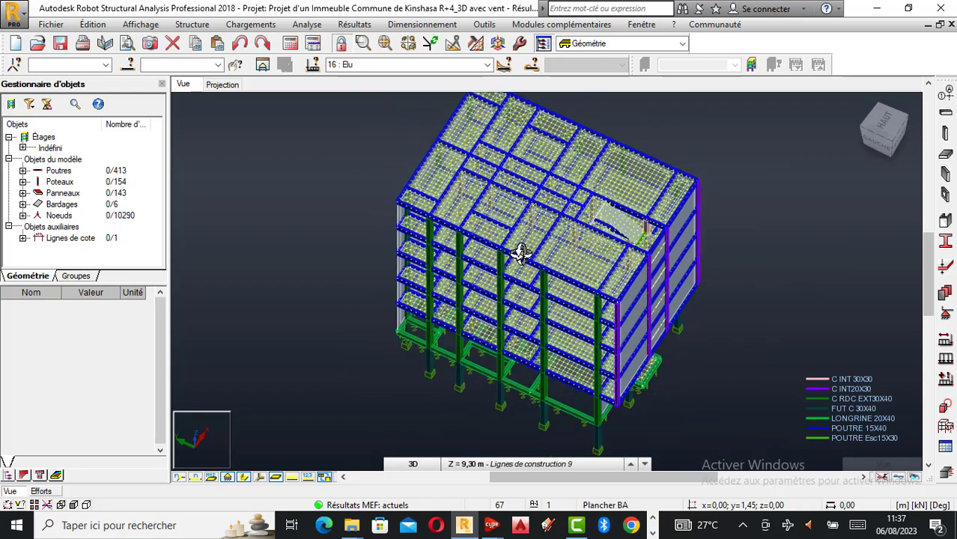
mouse_move(577, 268)
mouse_down()
mouse_move(600, 268)
mouse_move(545, 260)
mouse_move(592, 306)
mouse_move(634, 301)
mouse_move(567, 294)
mouse_up()
scroll(518, 251, up, 2)
scroll(518, 253, down, 2)
scroll(487, 278, up, 2)
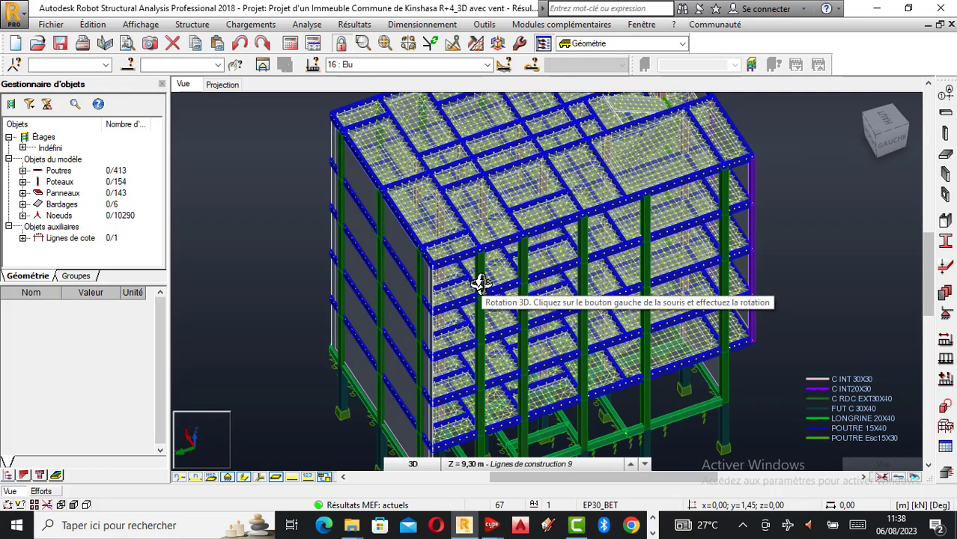
mouse_move(474, 278)
mouse_down()
mouse_move(489, 293)
mouse_move(485, 280)
mouse_move(473, 282)
mouse_up()
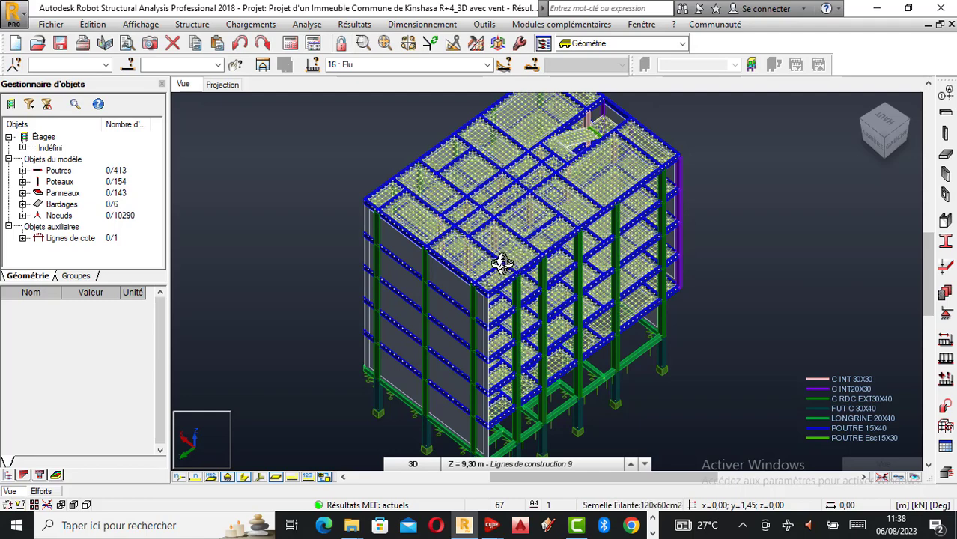
scroll(488, 285, down, 1)
scroll(496, 280, up, 1)
scroll(488, 284, down, 1)
shift+middle_drag(536, 307, 477, 318)
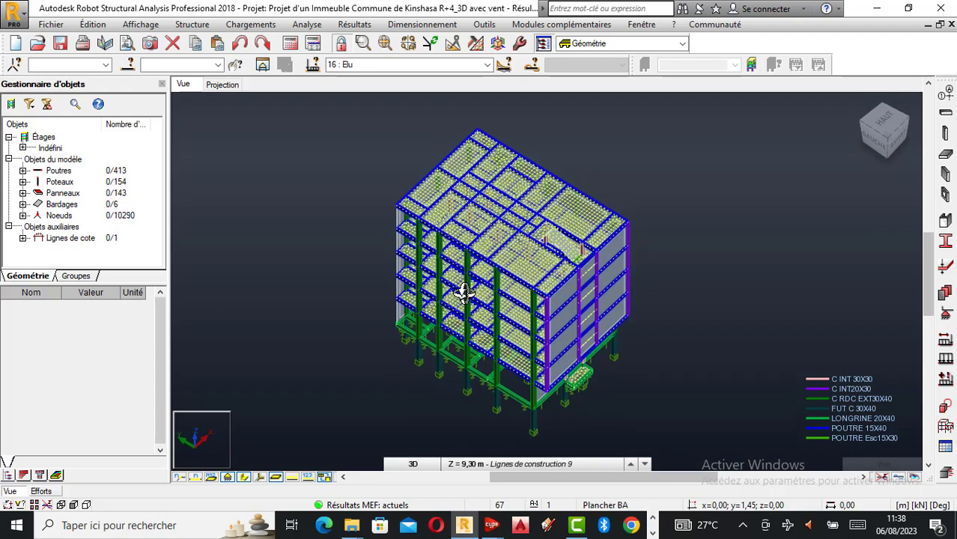
shift+middle_drag(425, 265, 508, 277)
scroll(513, 276, up, 1)
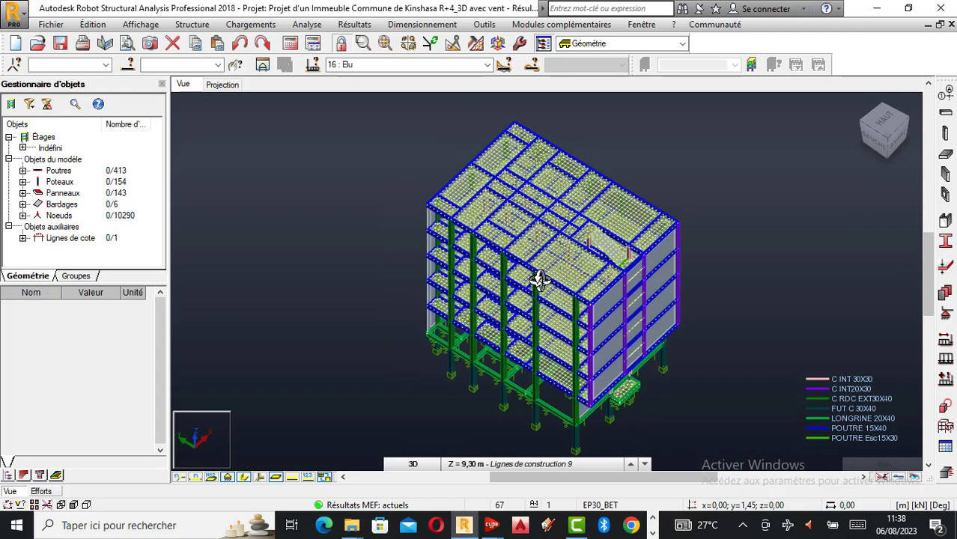
scroll(529, 288, up, 1)
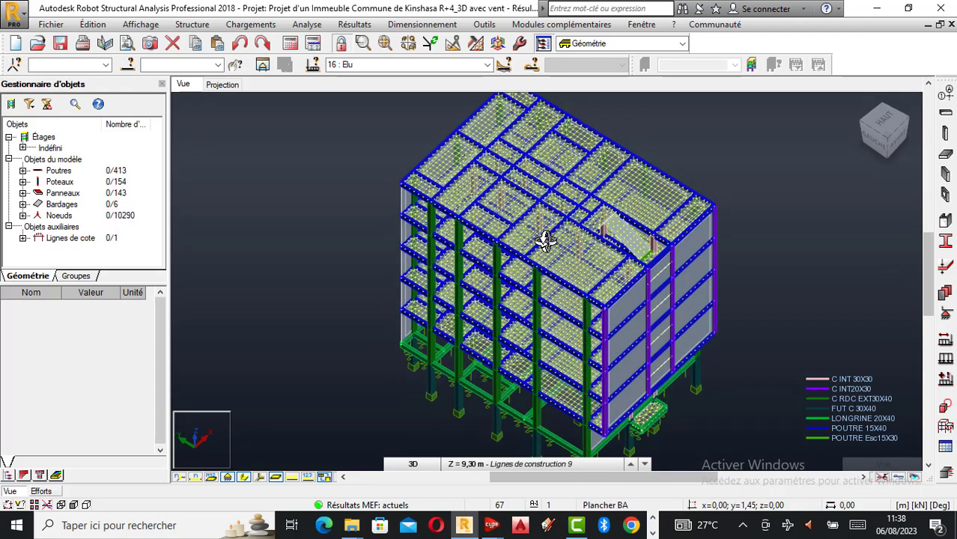
scroll(546, 242, down, 1)
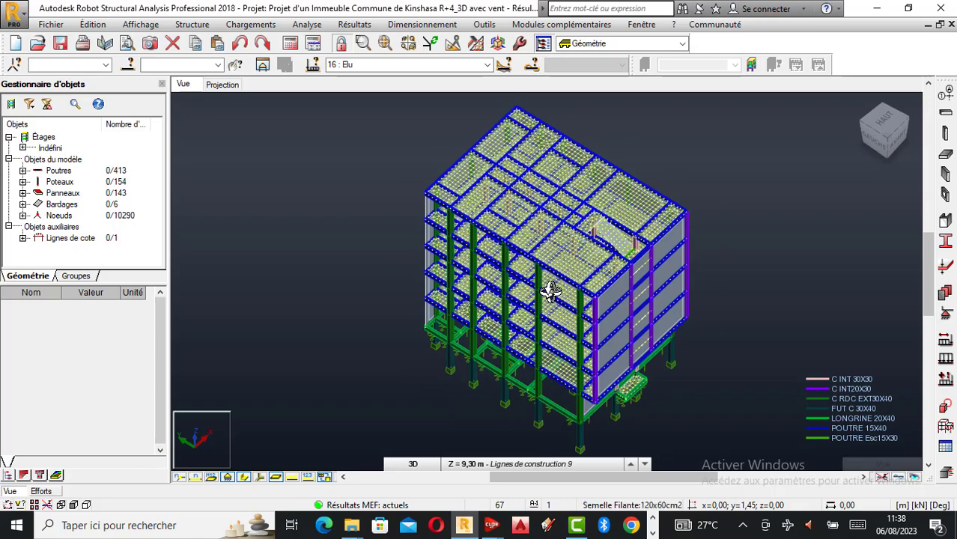
scroll(554, 294, up, 1)
Inspect the building from its rear side, looking at the cladding panels, exterior columns, floor beams and ground beams.
mouse_move(538, 284)
shift+middle_down()
mouse_move(575, 310)
mouse_move(603, 298)
shift+middle_up()
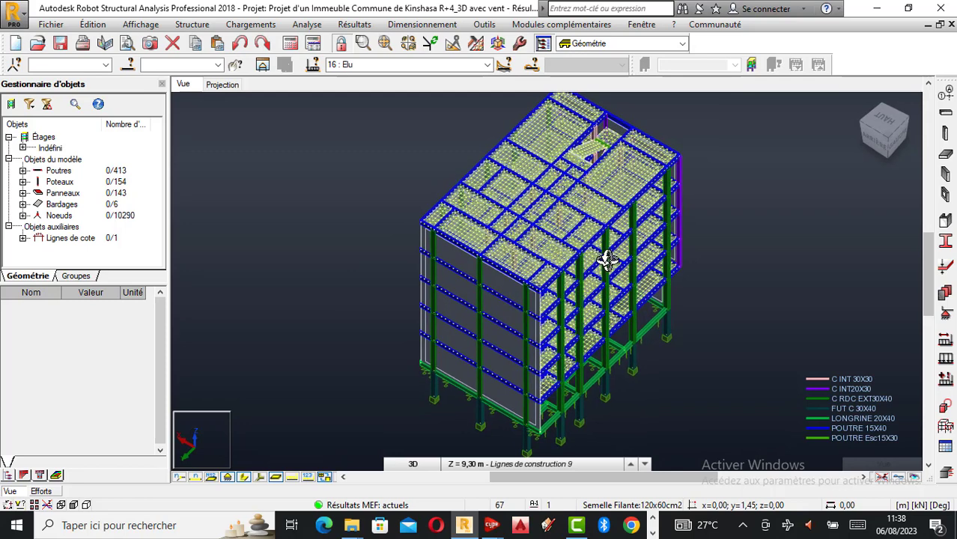
scroll(589, 259, up, 1)
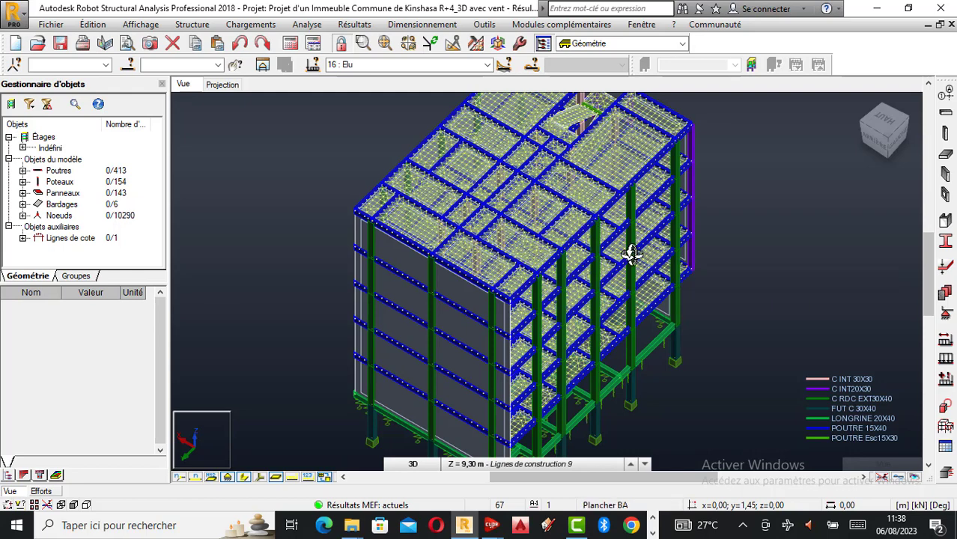
scroll(542, 255, down, 1)
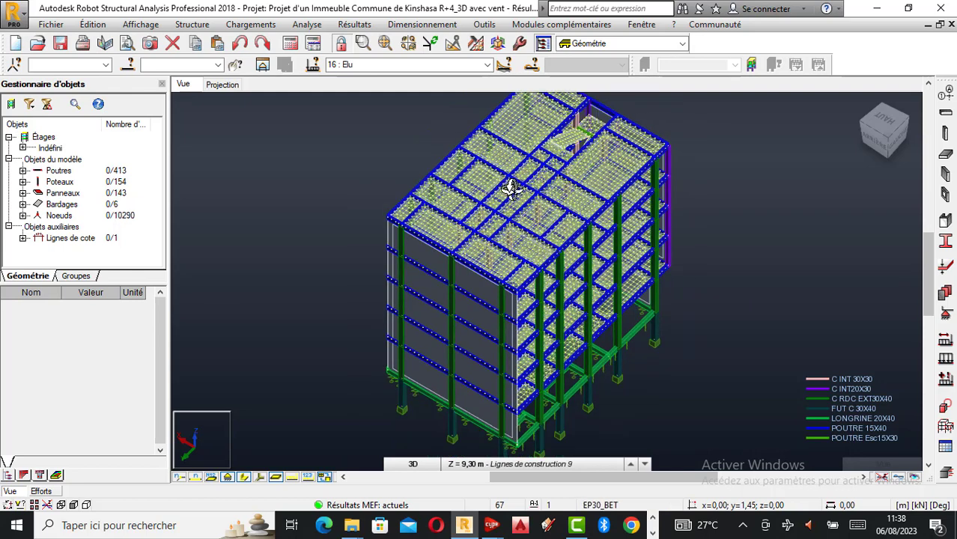
scroll(507, 198, down, 1)
scroll(554, 259, up, 1)
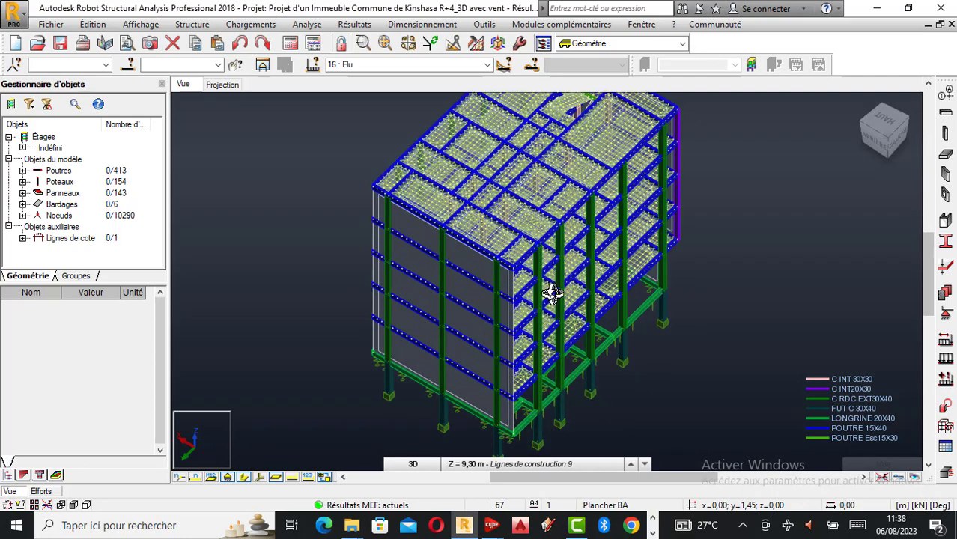
scroll(549, 295, up, 1)
scroll(554, 333, down, 1)
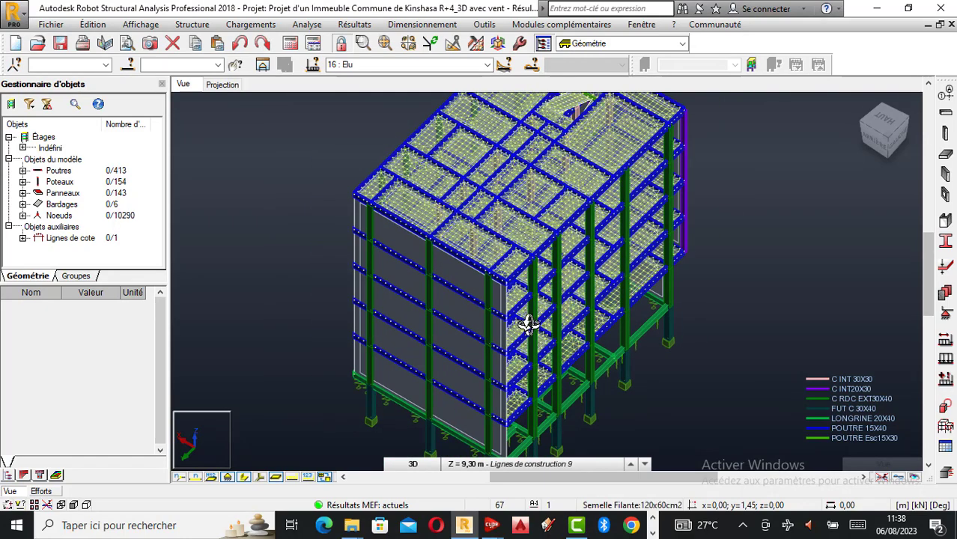
scroll(527, 323, up, 1)
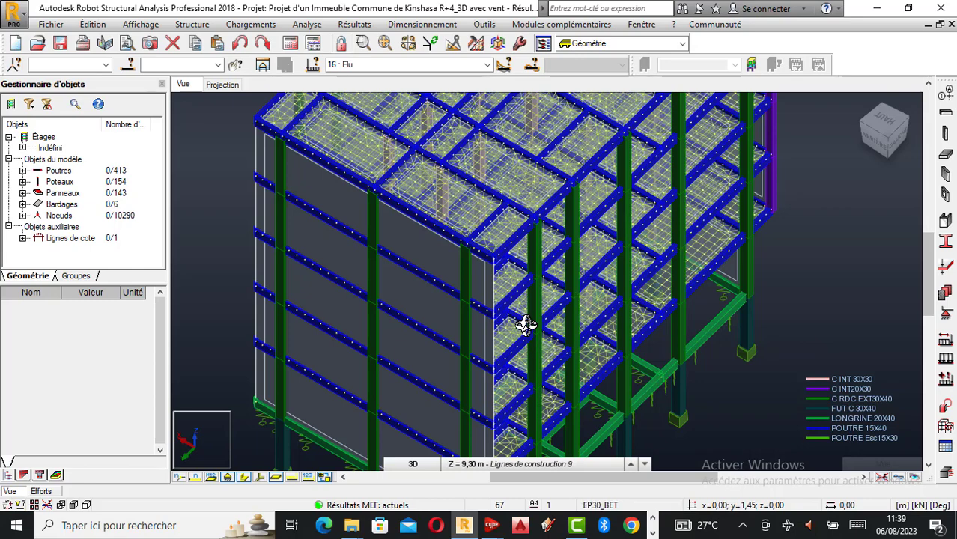
scroll(534, 299, down, 2)
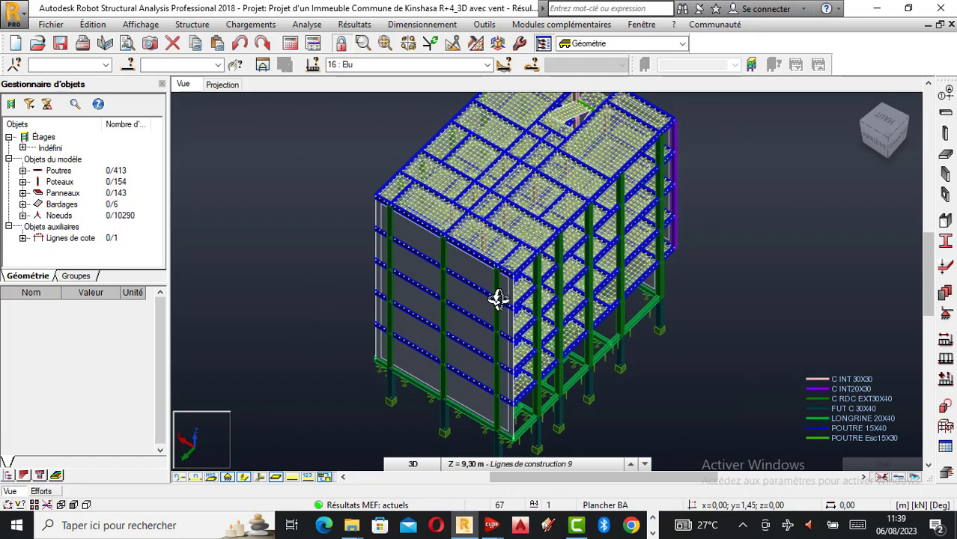
scroll(501, 299, up, 1)
scroll(510, 307, down, 1)
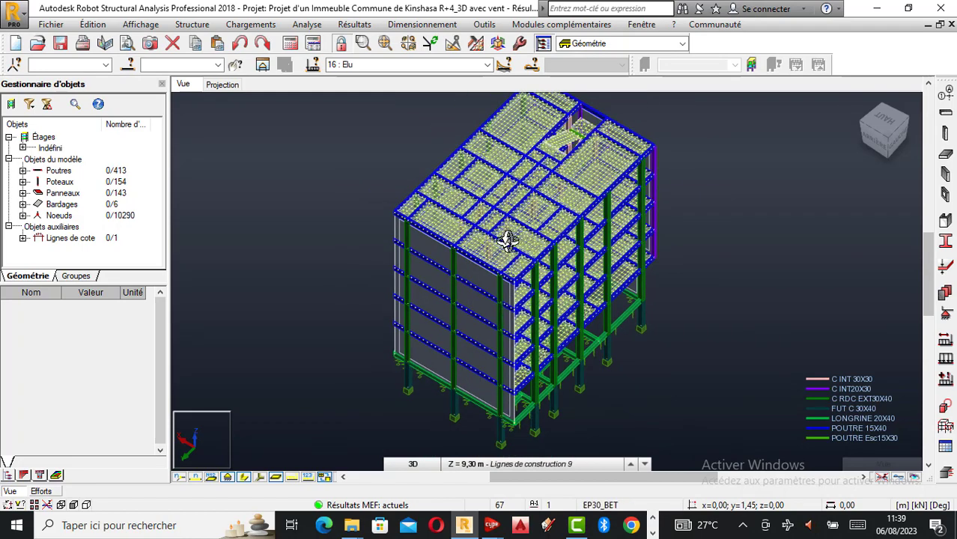
scroll(509, 241, up, 1)
scroll(562, 299, down, 1)
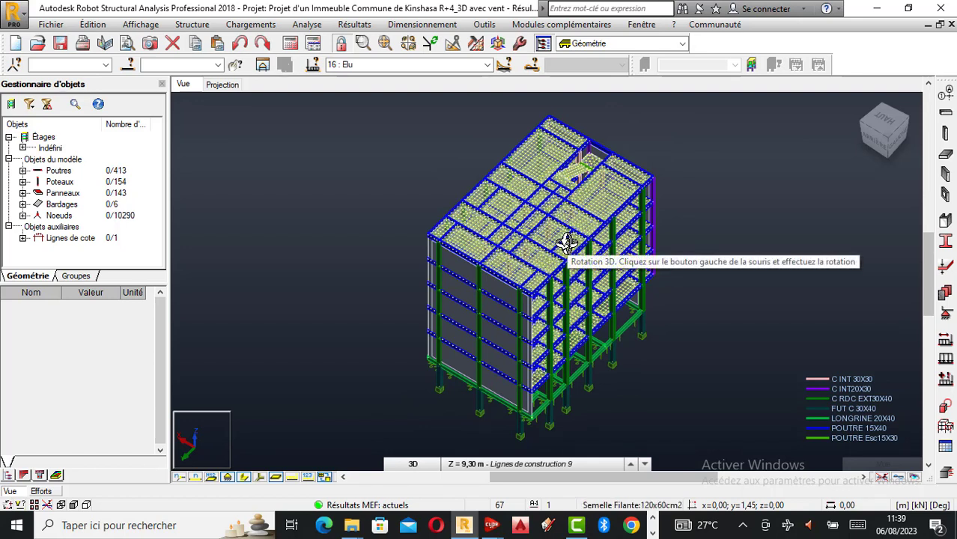
drag(455, 306, 522, 279)
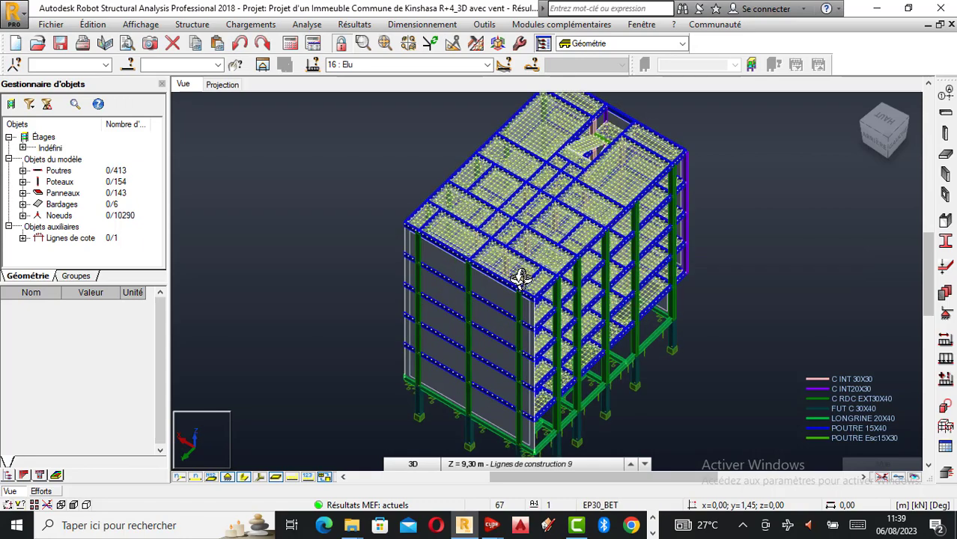
scroll(551, 282, up, 2)
scroll(440, 290, down, 3)
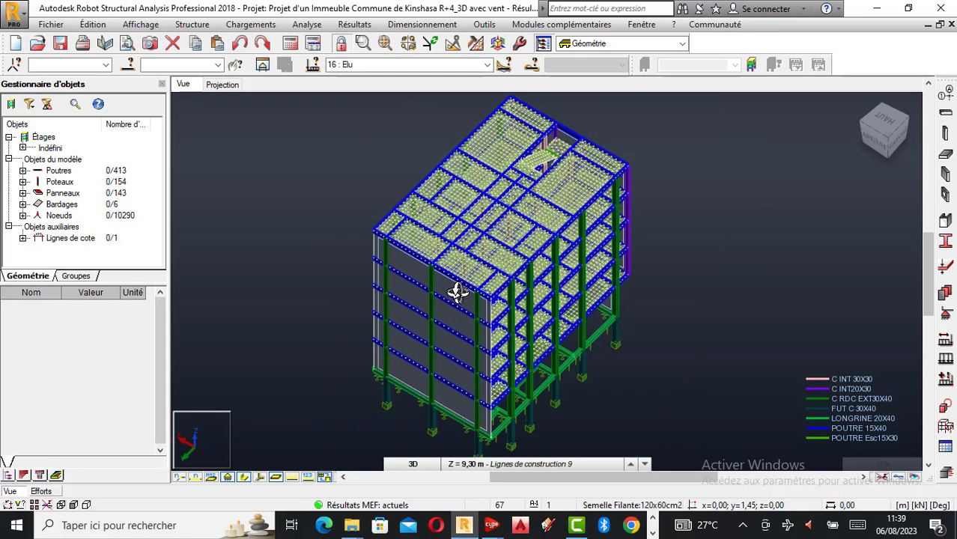
scroll(481, 303, up, 3)
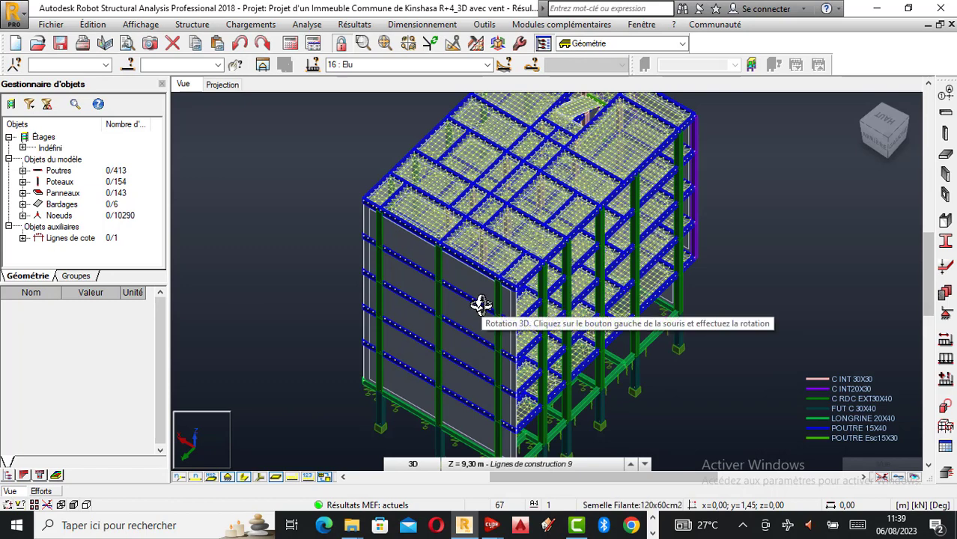
drag(543, 349, 533, 282)
scroll(533, 282, up, 2)
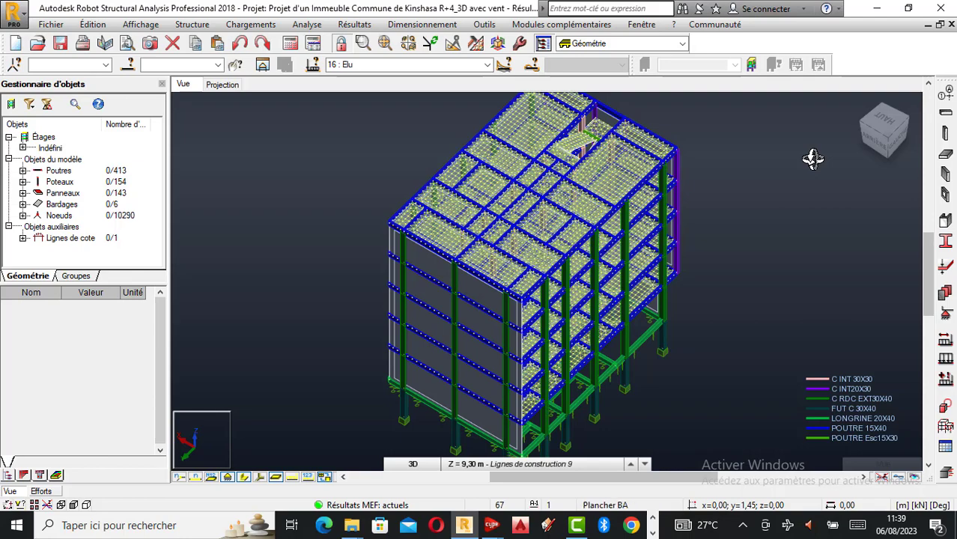
Turn the building back to its left side and inspect the roof slab, stair opening and purple interior columns.
drag(639, 303, 525, 295)
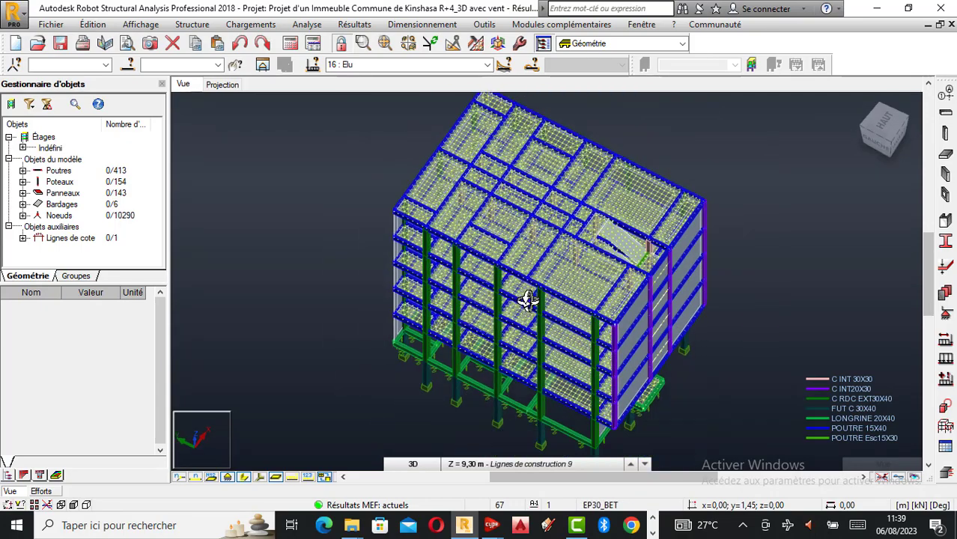
scroll(518, 314, up, 1)
scroll(510, 338, down, 1)
scroll(549, 282, down, 1)
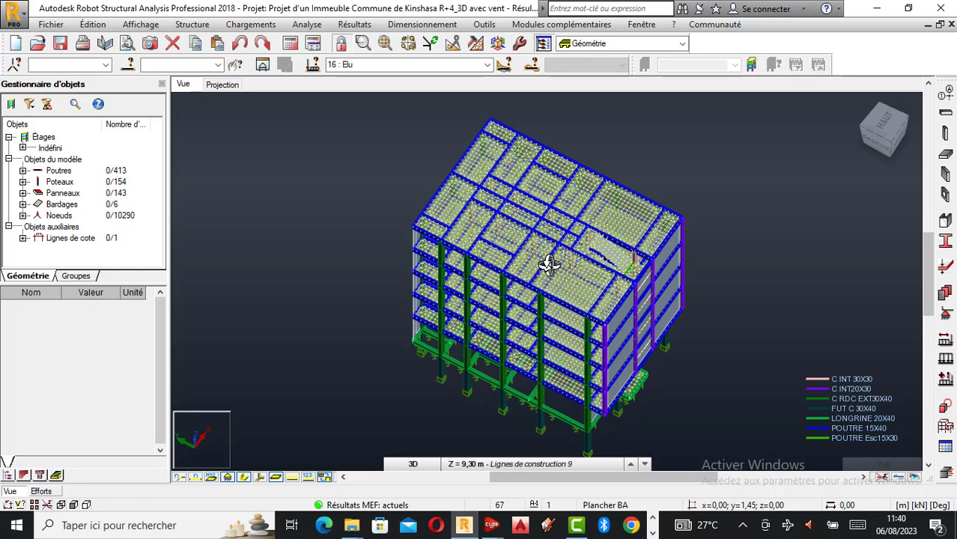
scroll(551, 274, up, 1)
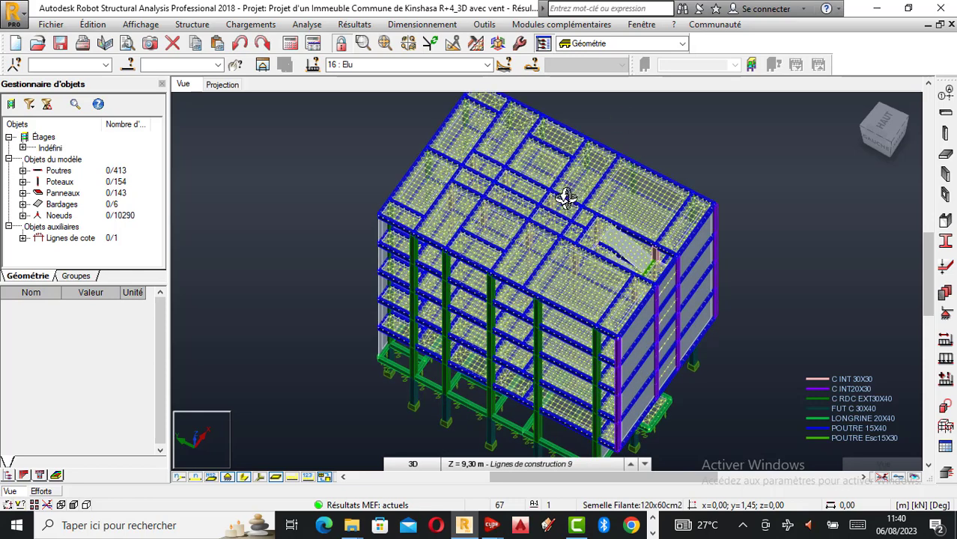
scroll(549, 234, up, 1)
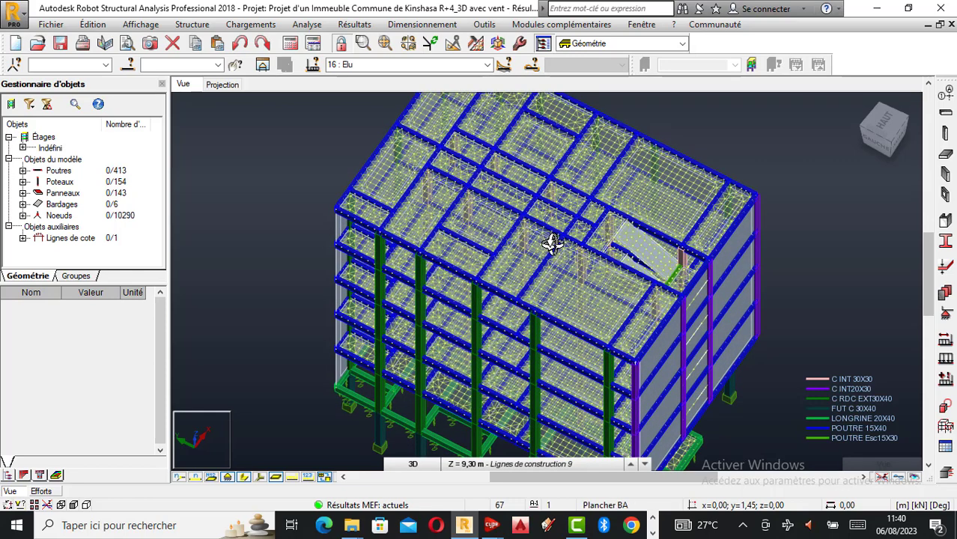
scroll(548, 241, down, 1)
Make 2 : Revetement the active load case.
click(488, 65)
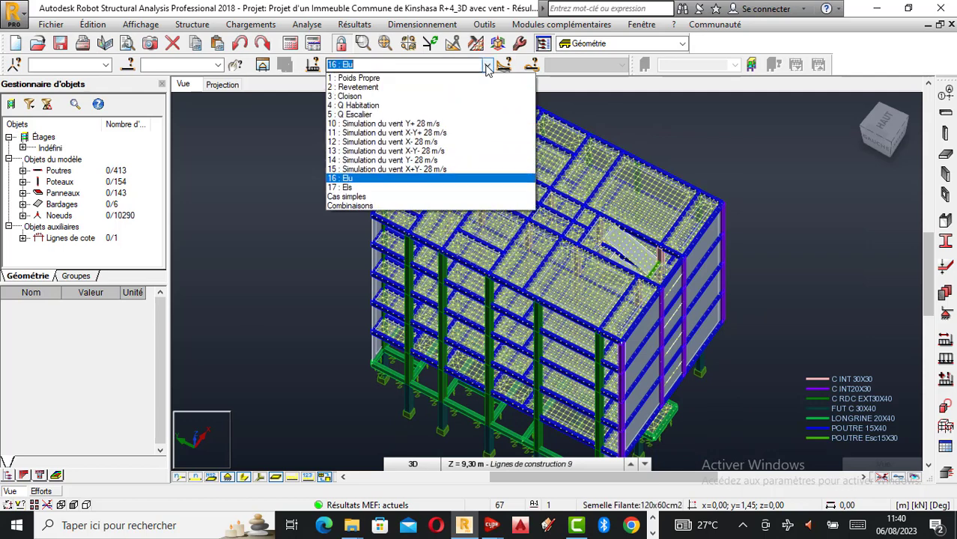
click(384, 132)
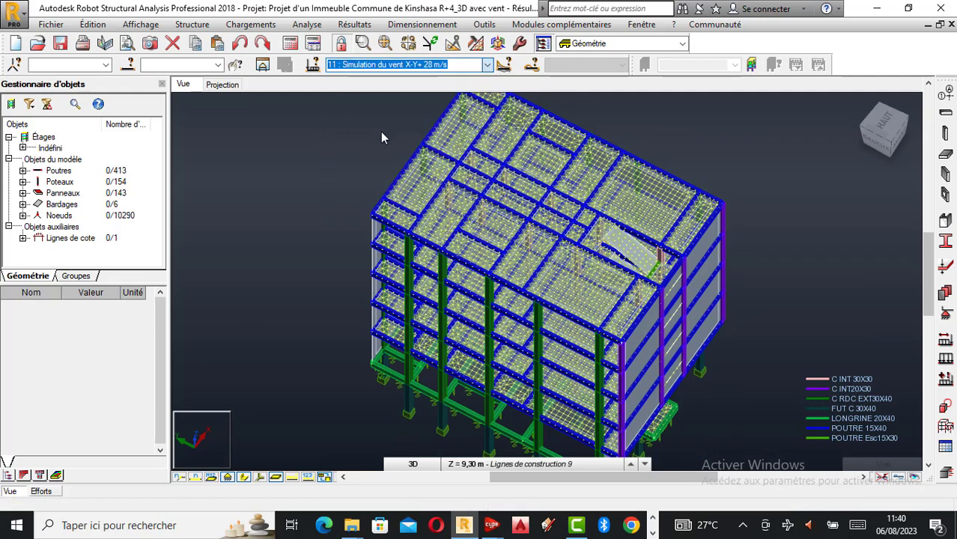
click(487, 66)
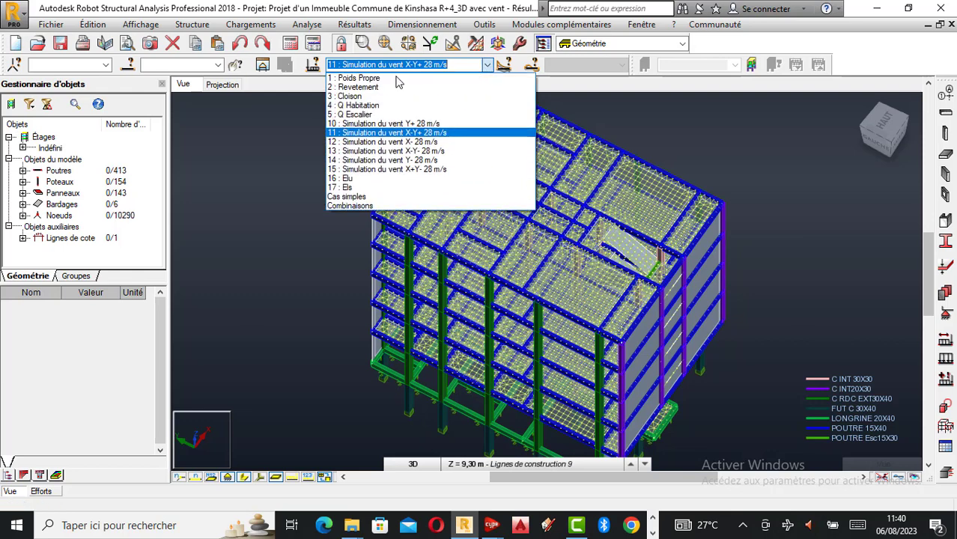
click(361, 89)
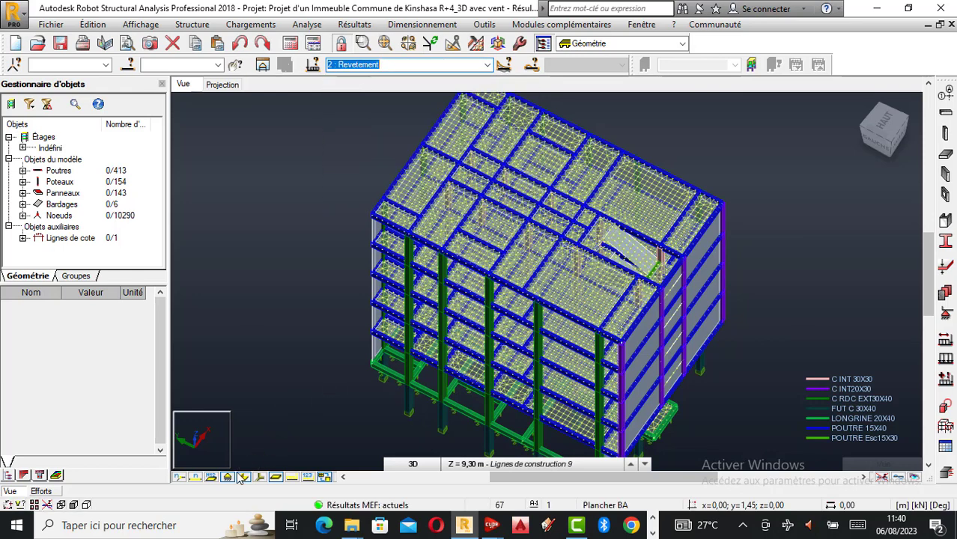
Display the load symbols and their values on the building model for the Revetement load case.
click(292, 478)
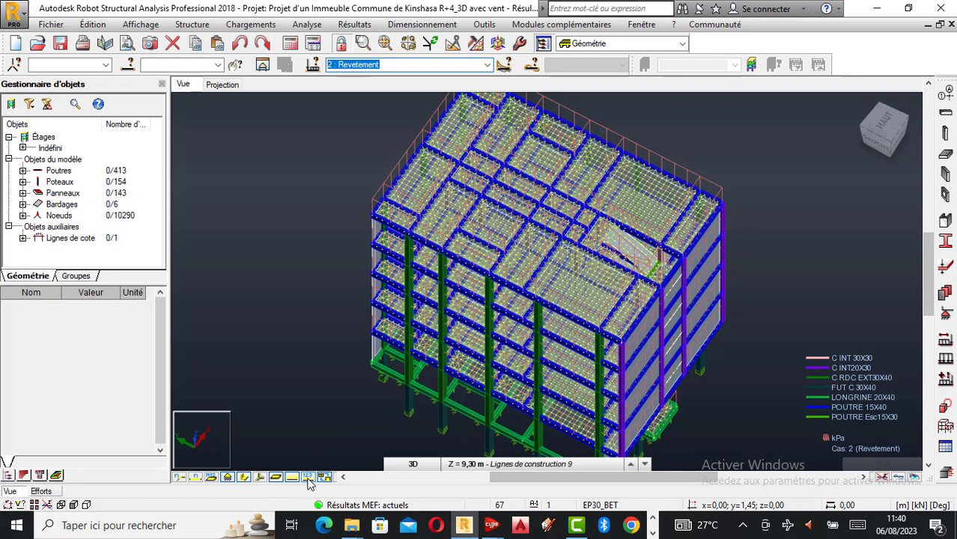
click(307, 478)
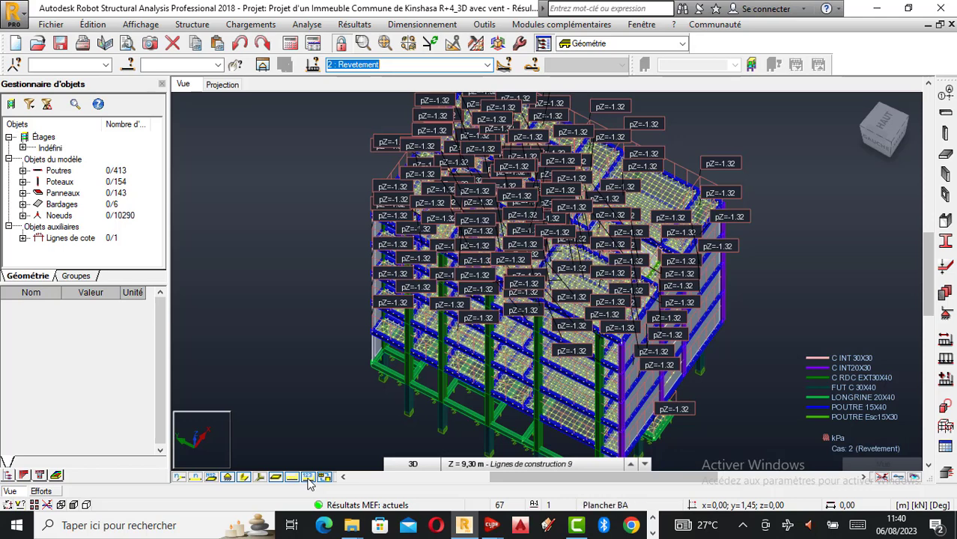
scroll(498, 333, up, 1)
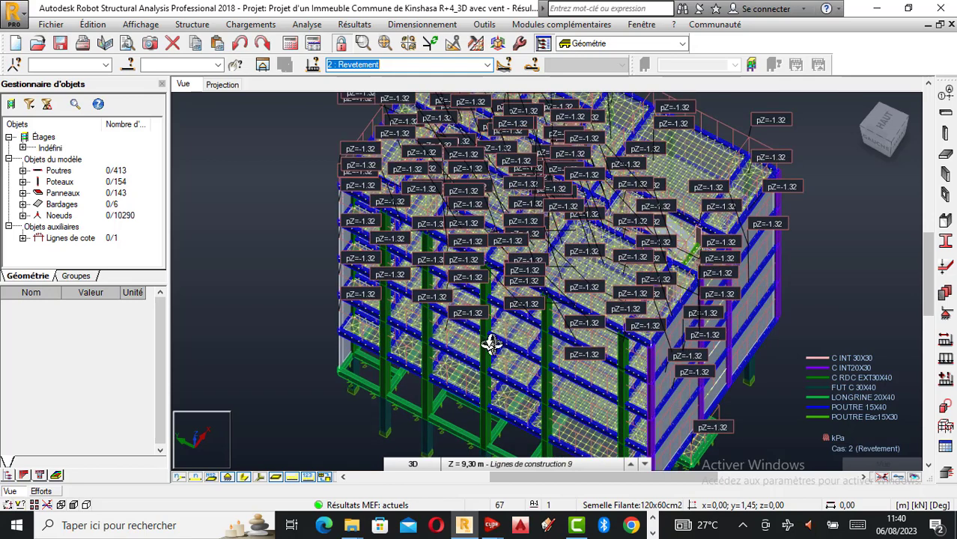
scroll(495, 339, down, 1)
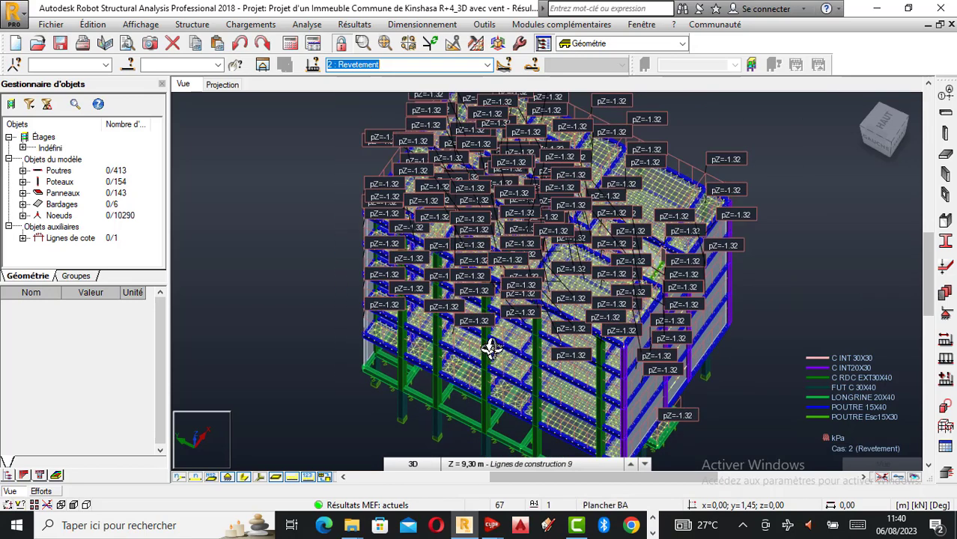
scroll(494, 346, down, 1)
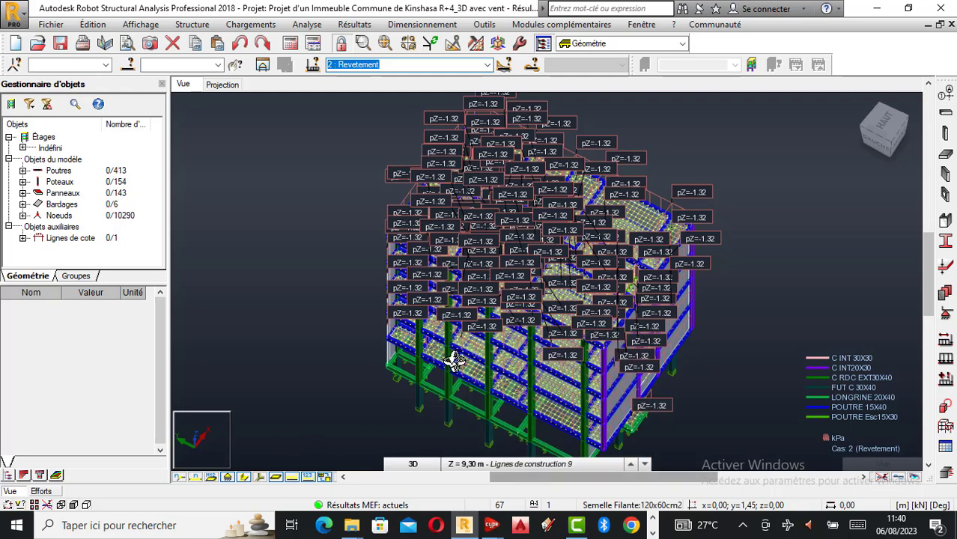
scroll(464, 361, up, 1)
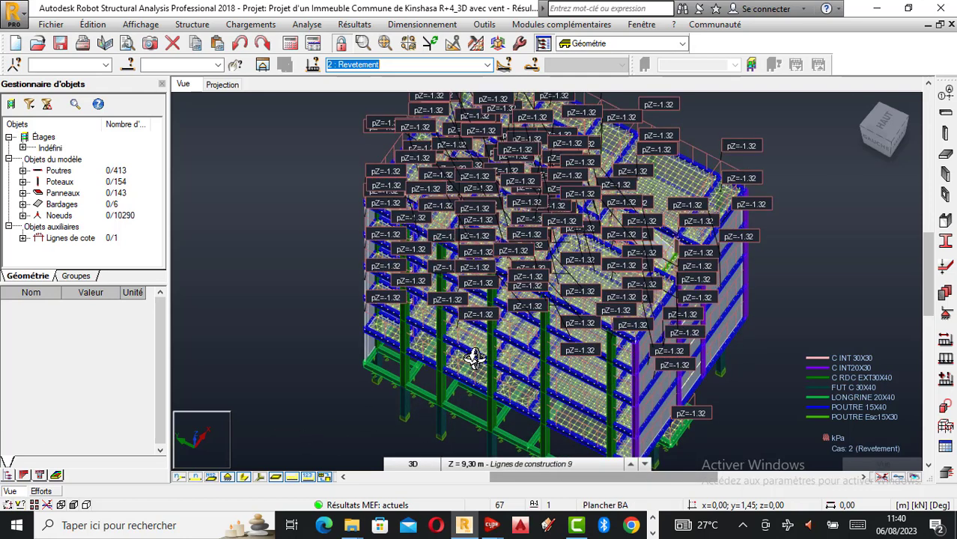
Hide the load value labels on the building model for the Revetement load case.
scroll(476, 346, down, 1)
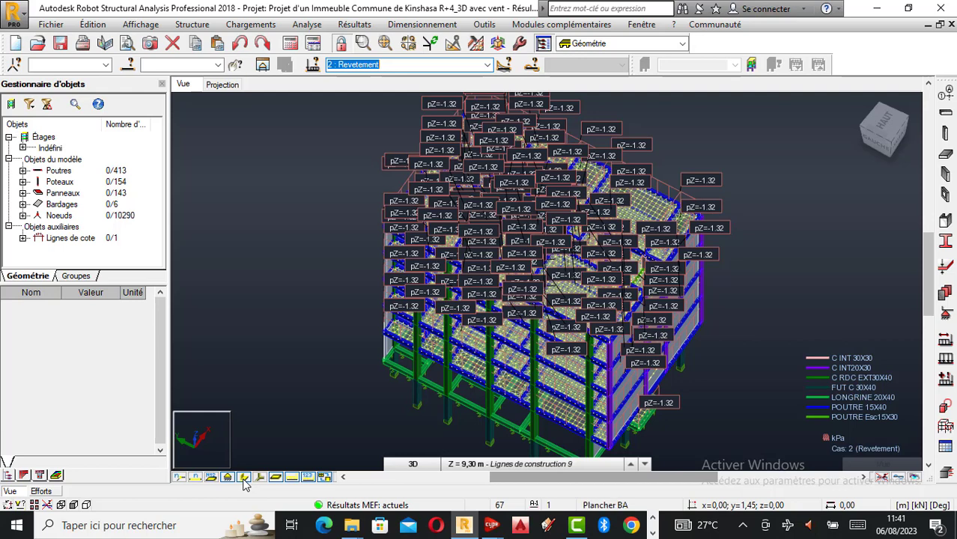
click(244, 479)
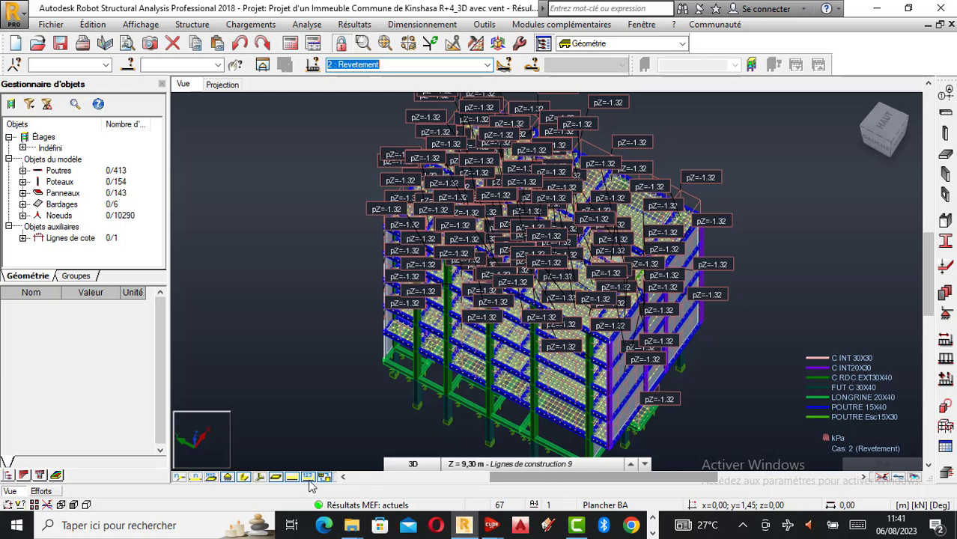
click(307, 478)
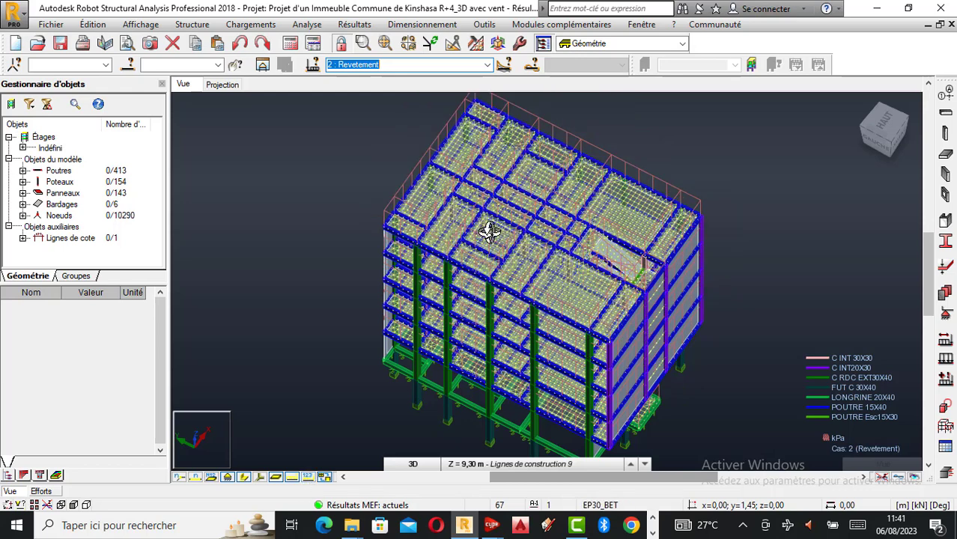
Make 10 : Simulation du vent Y+ 28 m/s the active load case and view its loads from the building's front-right corner.
click(486, 64)
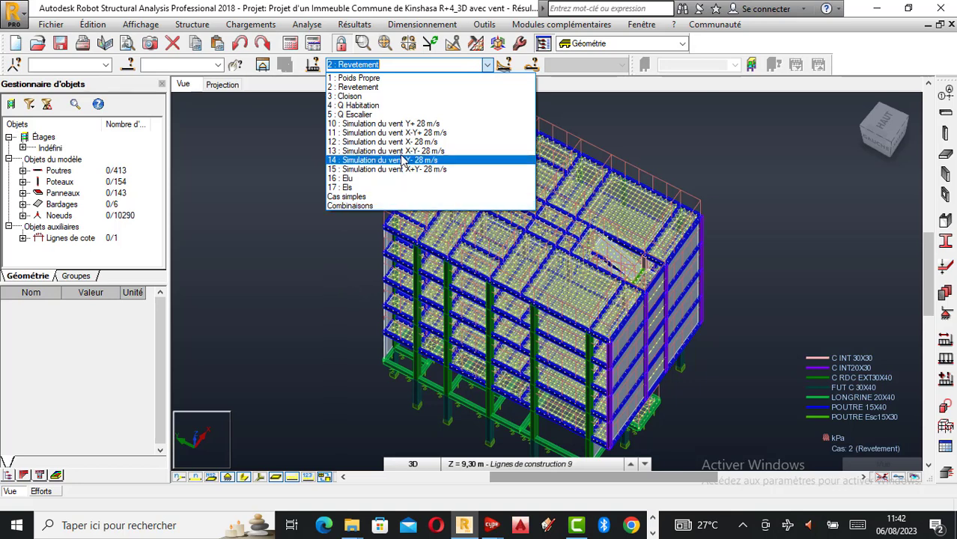
click(395, 124)
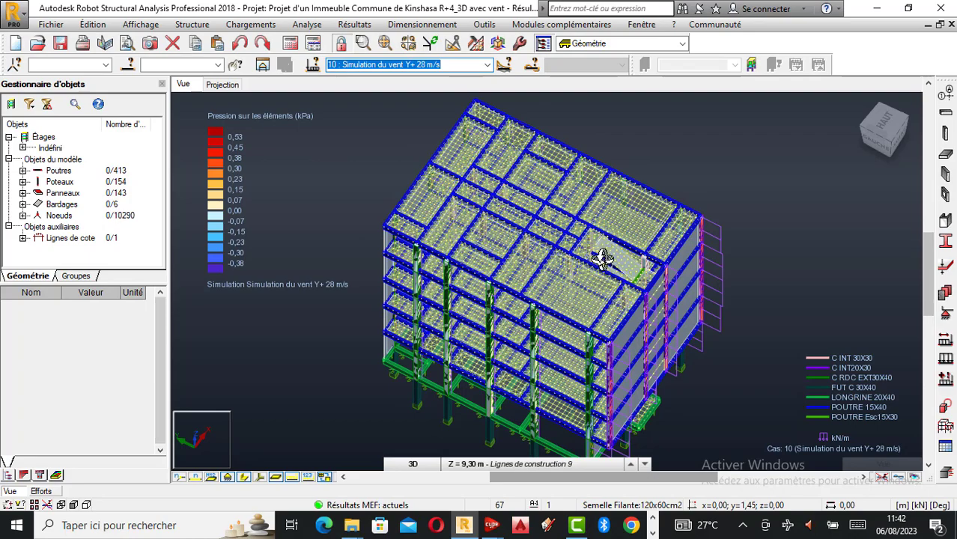
mouse_move(604, 272)
shift+middle_down()
mouse_move(579, 282)
mouse_move(521, 267)
shift+middle_up()
Switch to load case 12 : Simulation du vent X- 28 m/s and view its wind loads on the building.
click(486, 64)
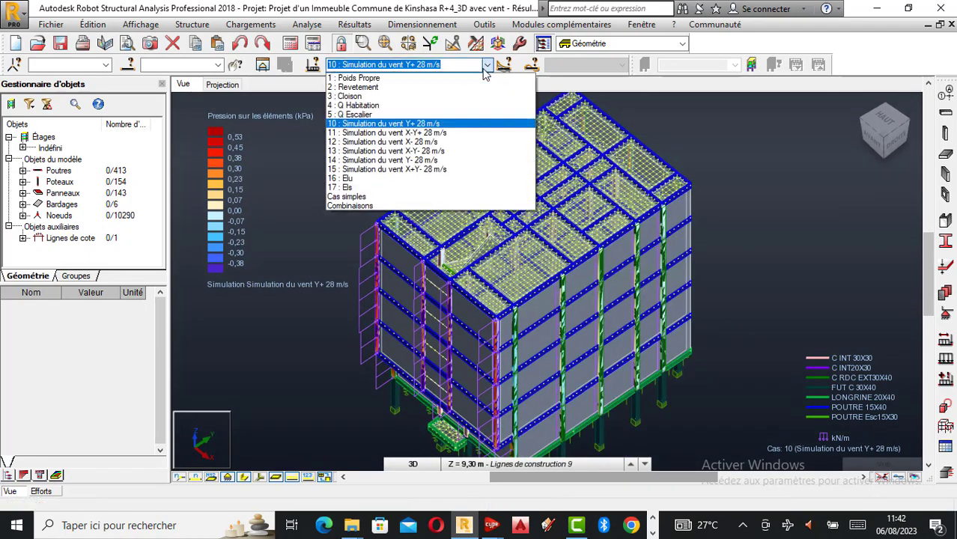
click(399, 142)
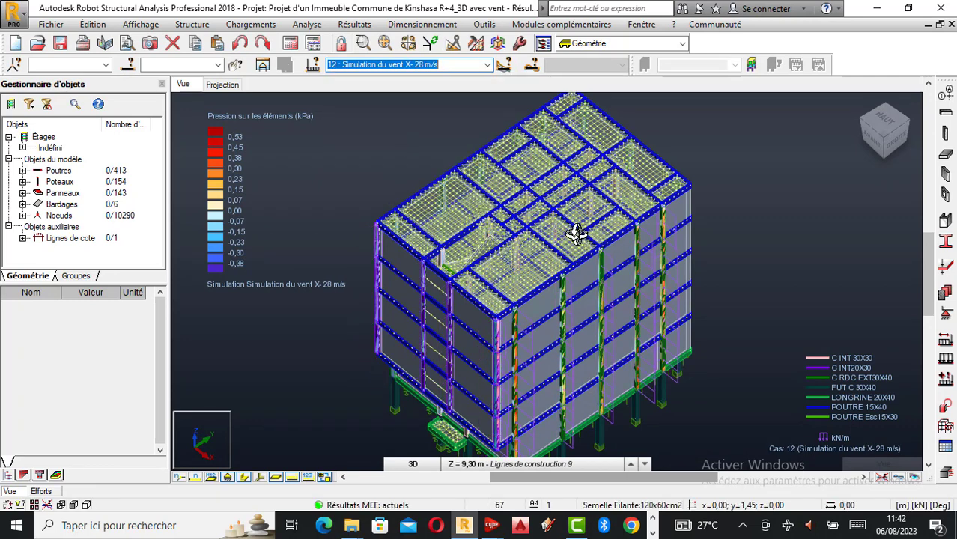
scroll(575, 232, down, 1)
scroll(517, 283, up, 1)
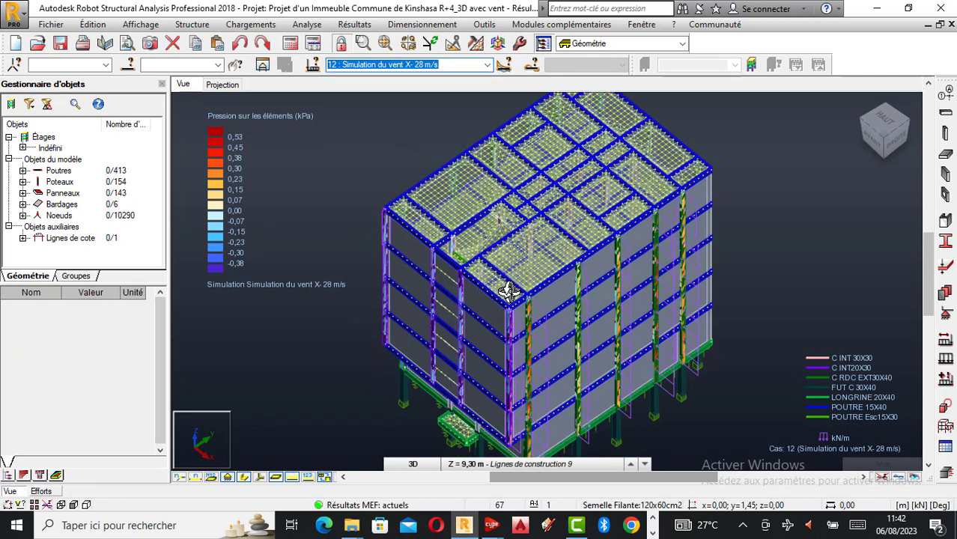
Review the wind loads of case 14 : Simulation du vent Y- 28 m/s and case 15 : Simulation du vent X+Y- 28 m/s.
click(487, 65)
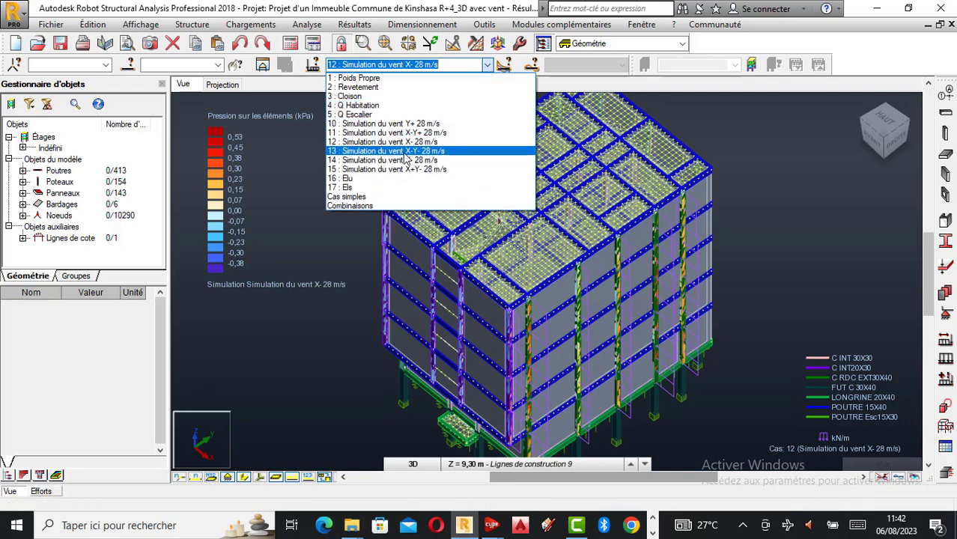
click(403, 161)
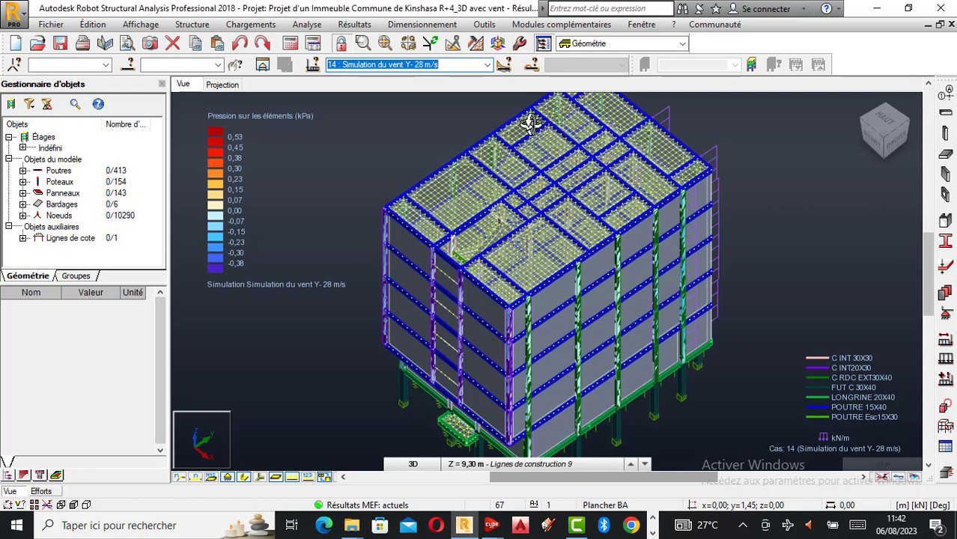
click(487, 66)
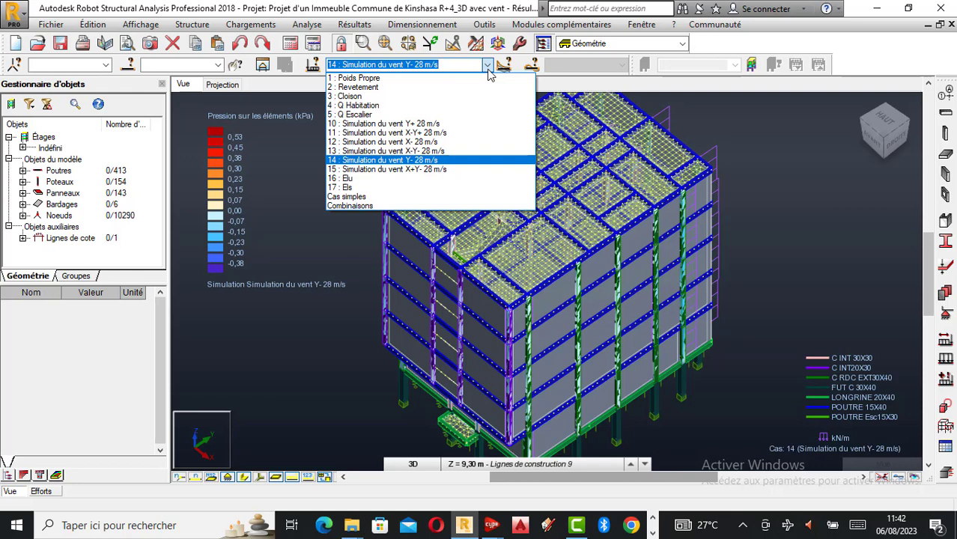
click(416, 177)
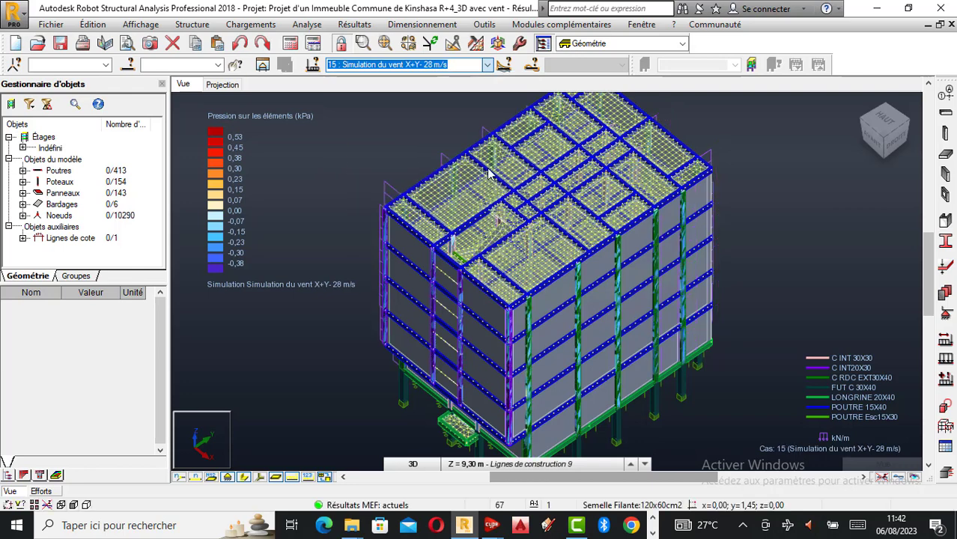
Return to load case 12 : Simulation du vent X- 28 m/s and inspect the wind pressure colours on the open left side's columns.
click(487, 65)
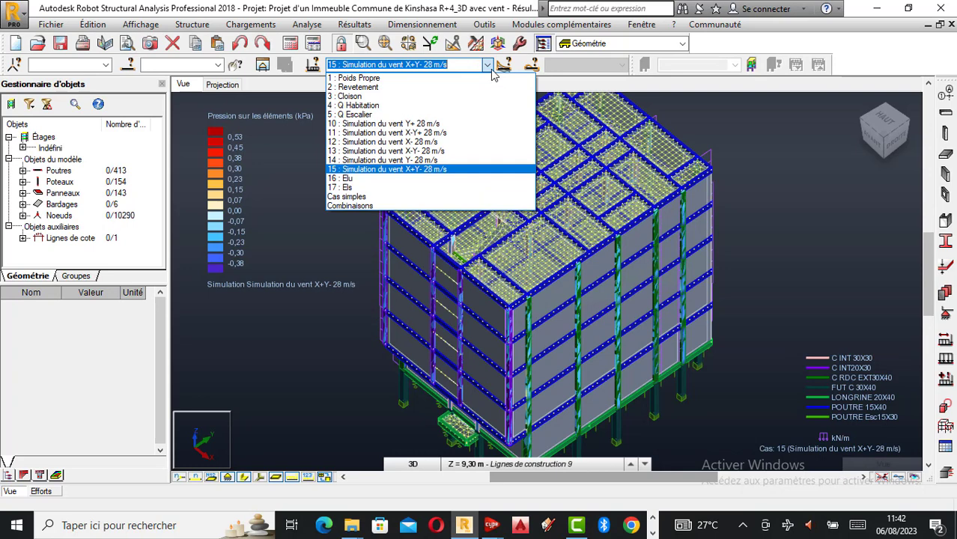
click(400, 141)
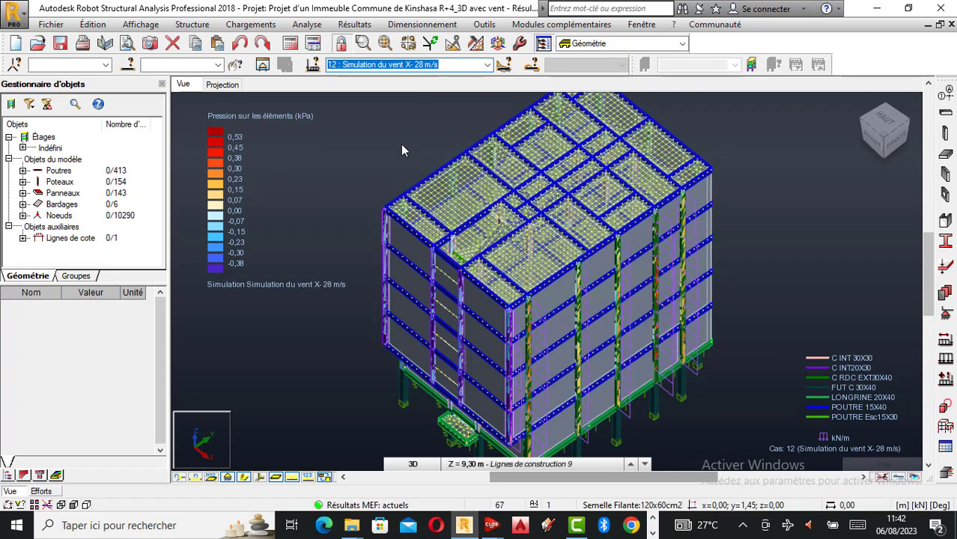
drag(455, 229, 557, 278)
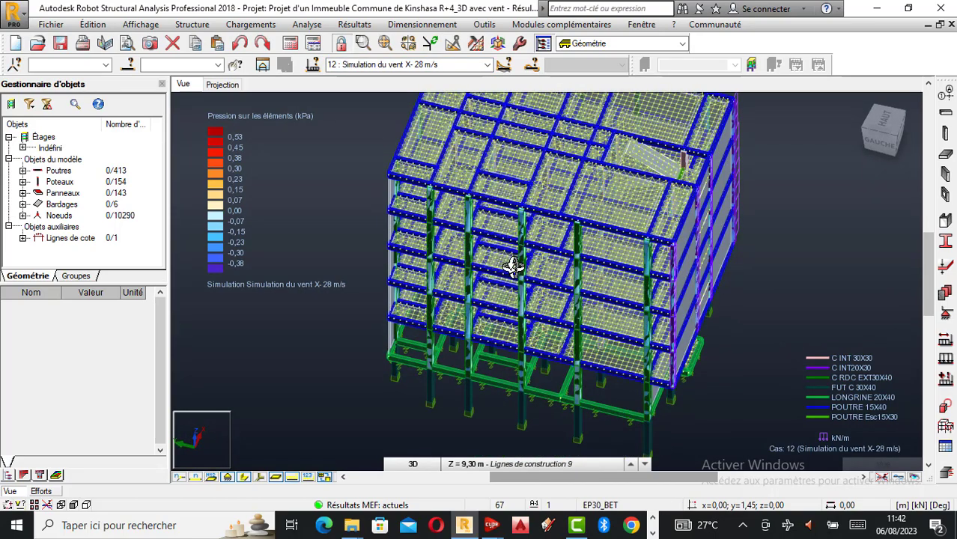
scroll(462, 245, up, 5)
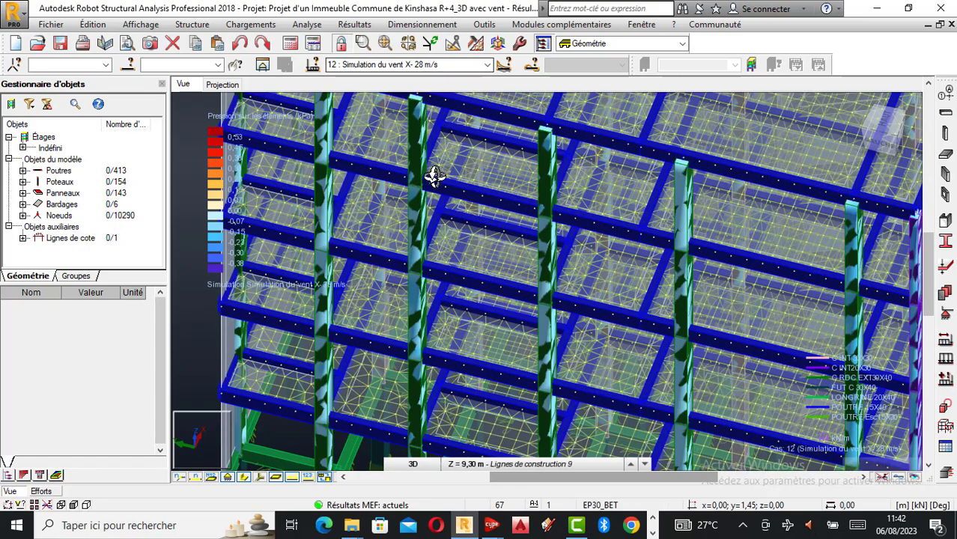
scroll(427, 242, down, 4)
scroll(512, 302, up, 3)
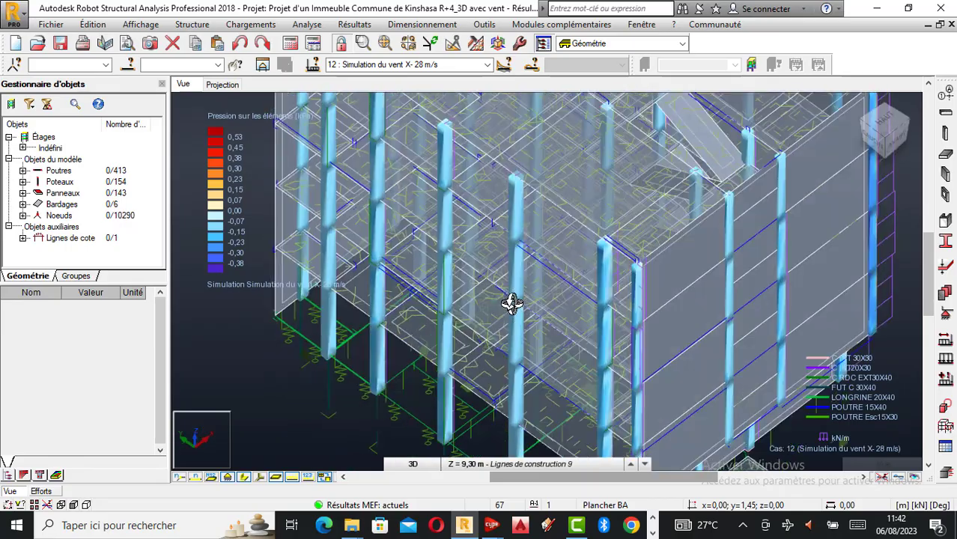
scroll(512, 303, down, 4)
scroll(453, 345, up, 5)
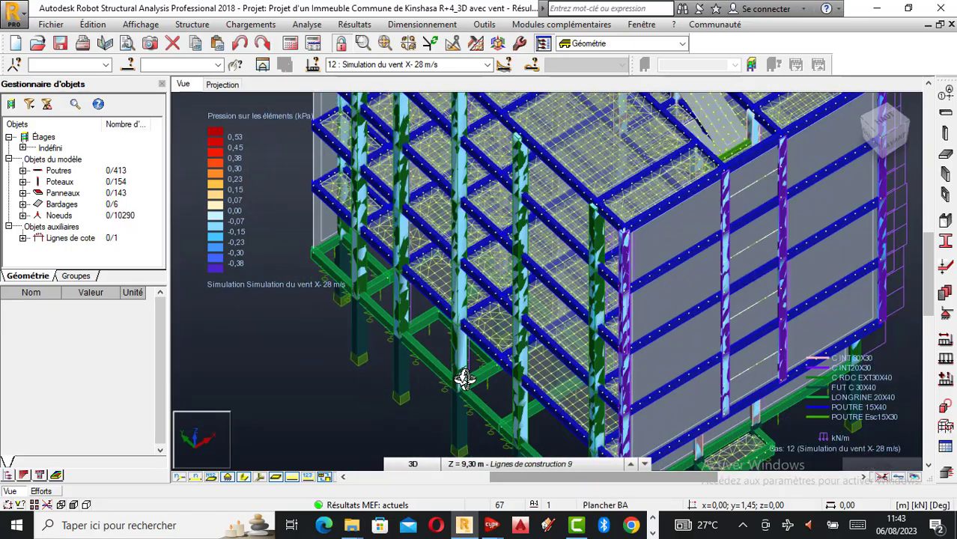
Examine the ground beams, foundation stubs and lower exterior columns on the left side close up under the X- wind case.
scroll(465, 382, up, 2)
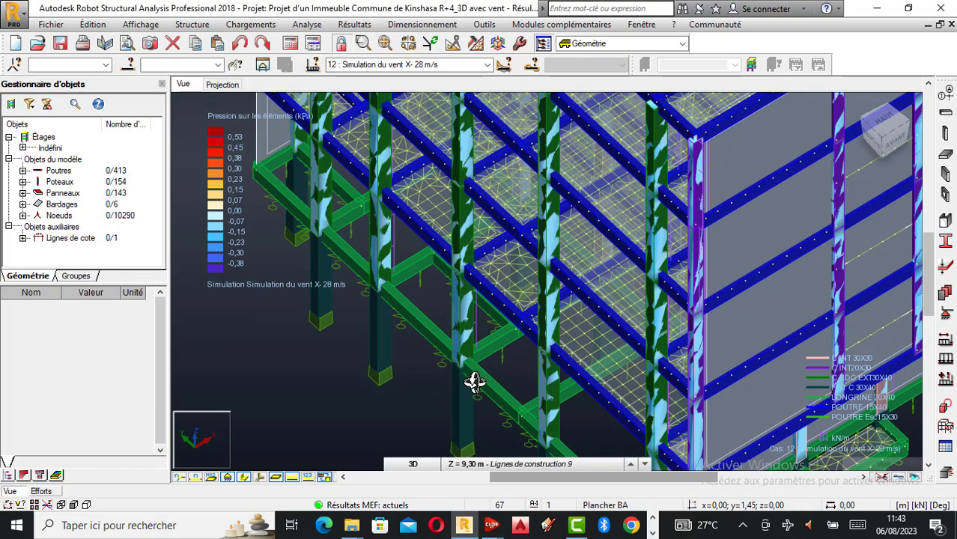
scroll(473, 384, down, 3)
scroll(478, 341, down, 1)
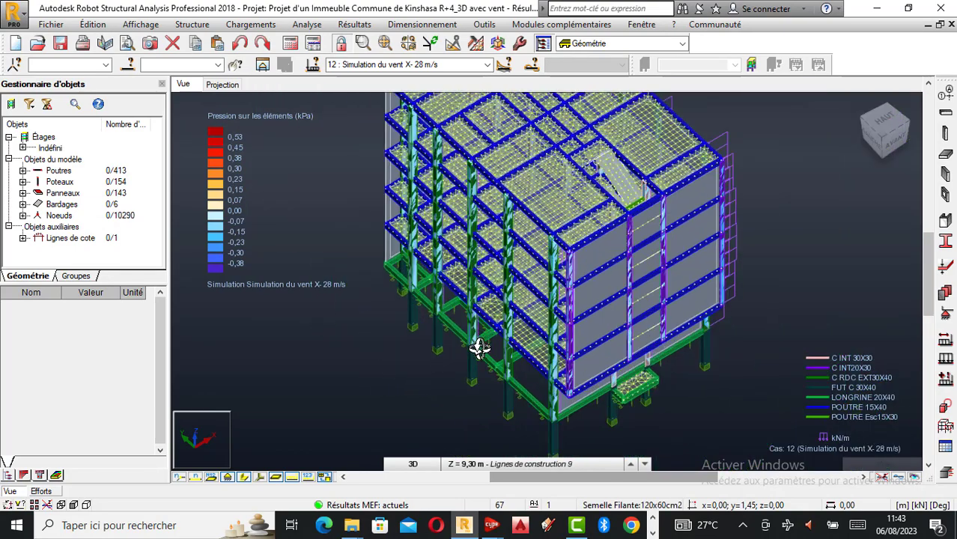
scroll(478, 341, up, 3)
scroll(502, 305, up, 2)
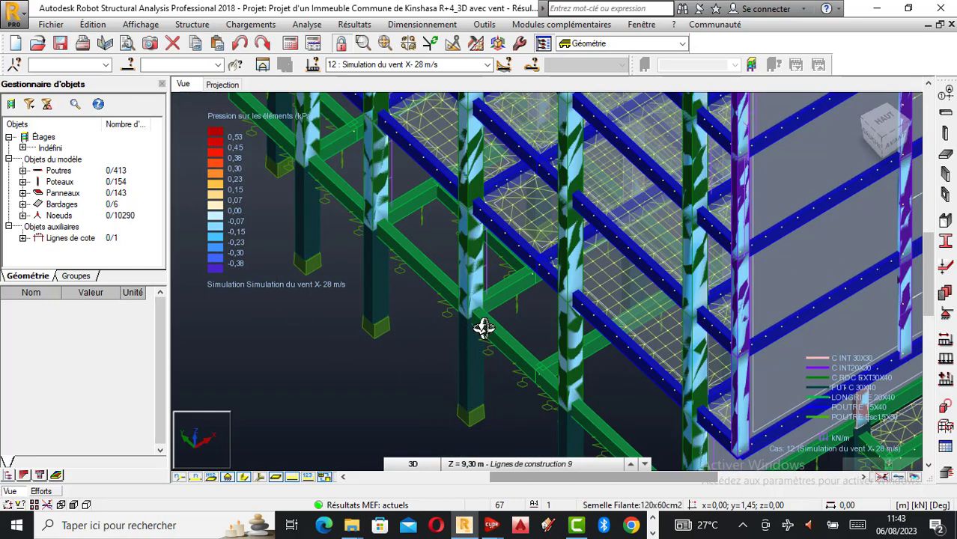
scroll(483, 328, down, 2)
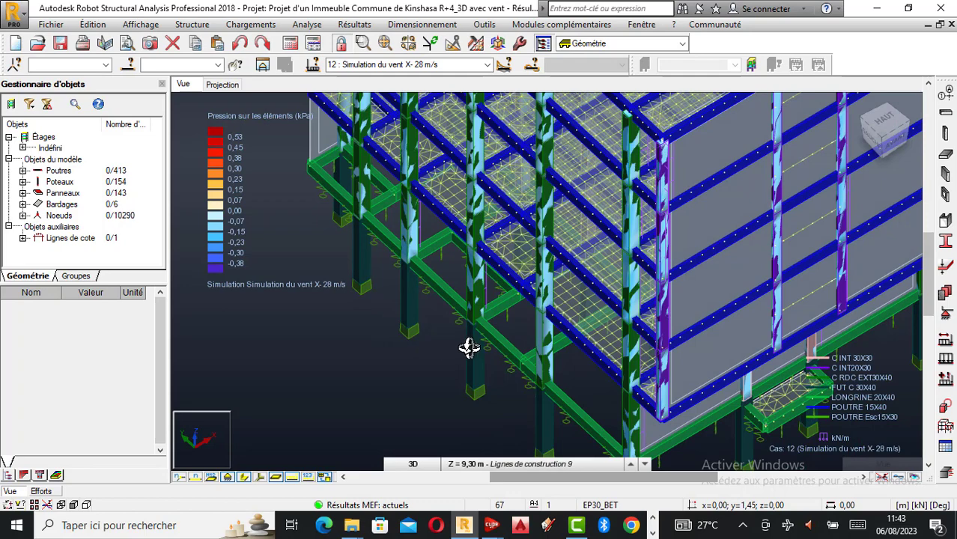
scroll(467, 346, down, 1)
scroll(472, 342, down, 1)
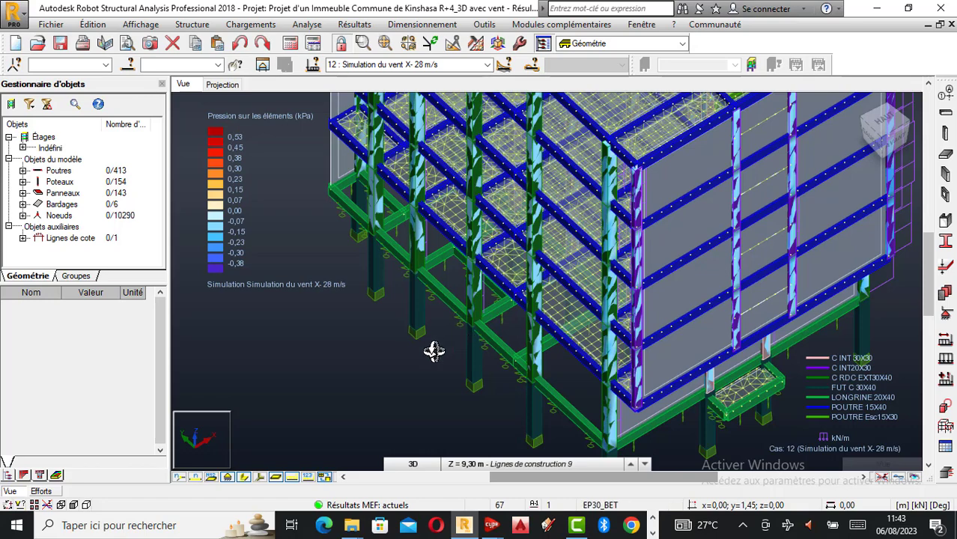
scroll(420, 366, down, 2)
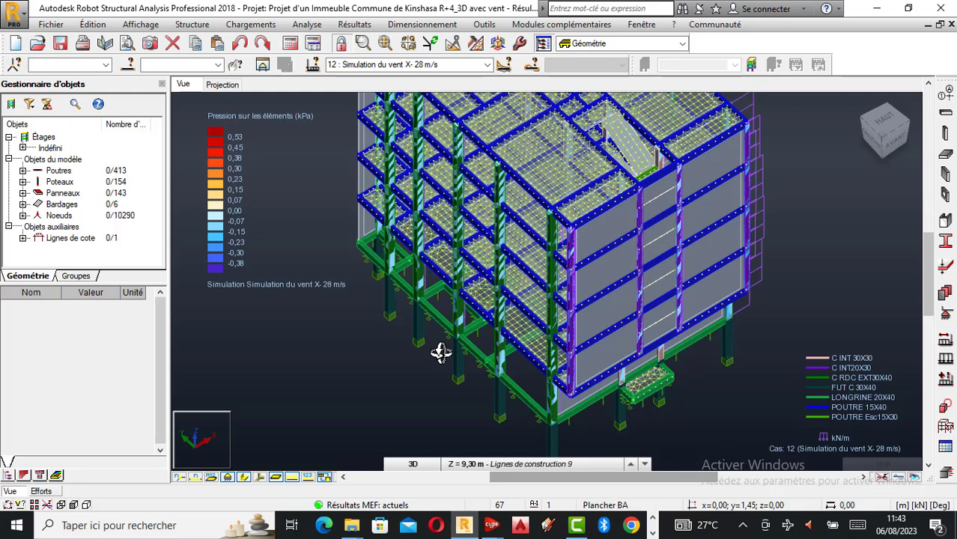
scroll(440, 352, down, 2)
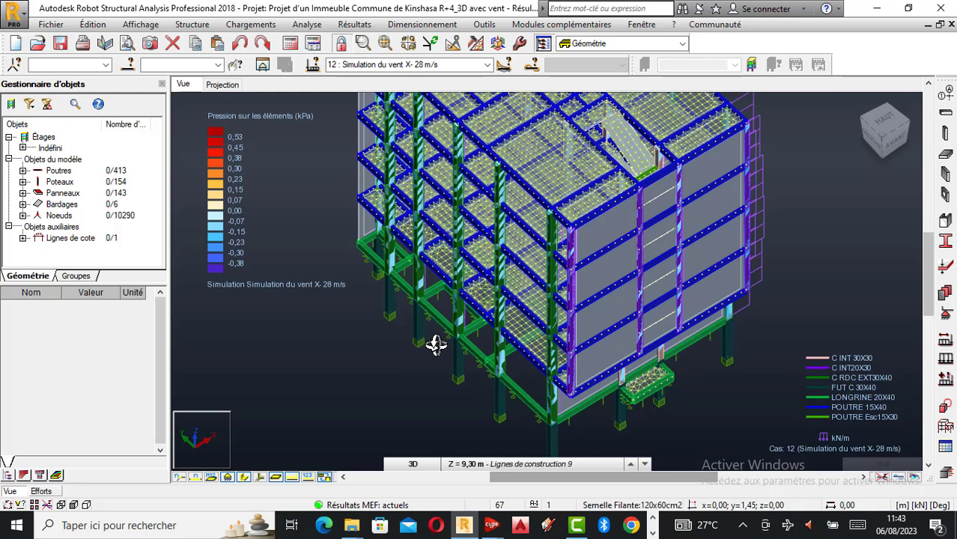
Examine the whole building from the front-left, then turn it to its right side to view the X- wind loads on the columns.
scroll(437, 355, up, 3)
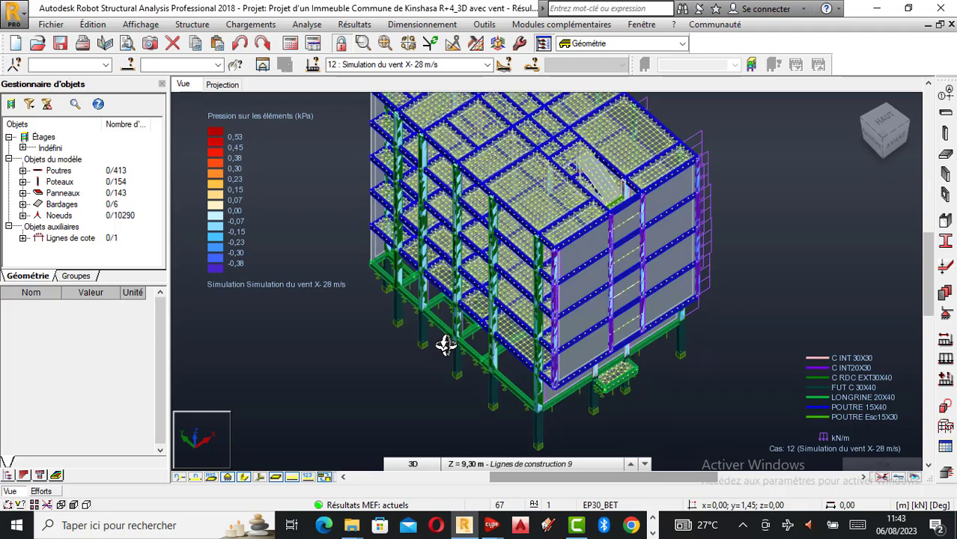
scroll(445, 344, down, 2)
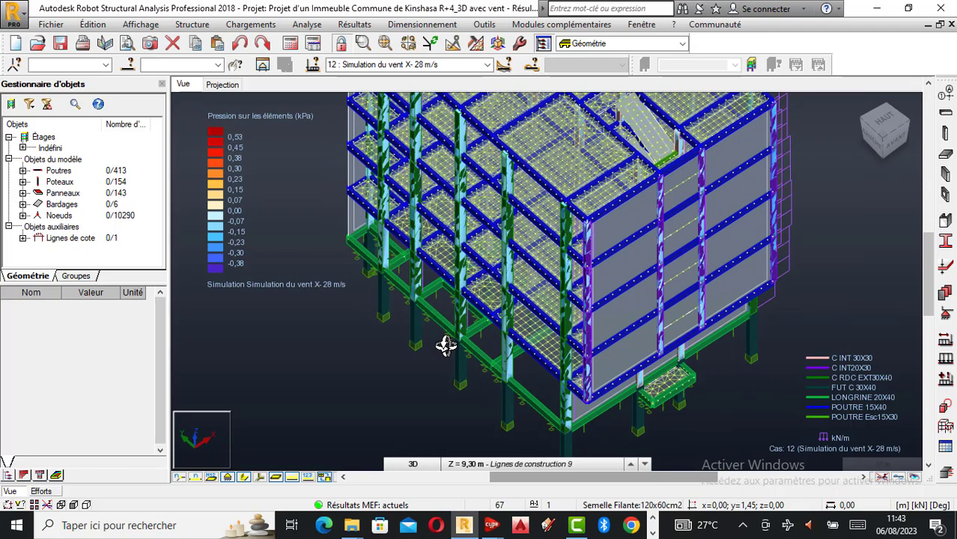
scroll(545, 322, up, 2)
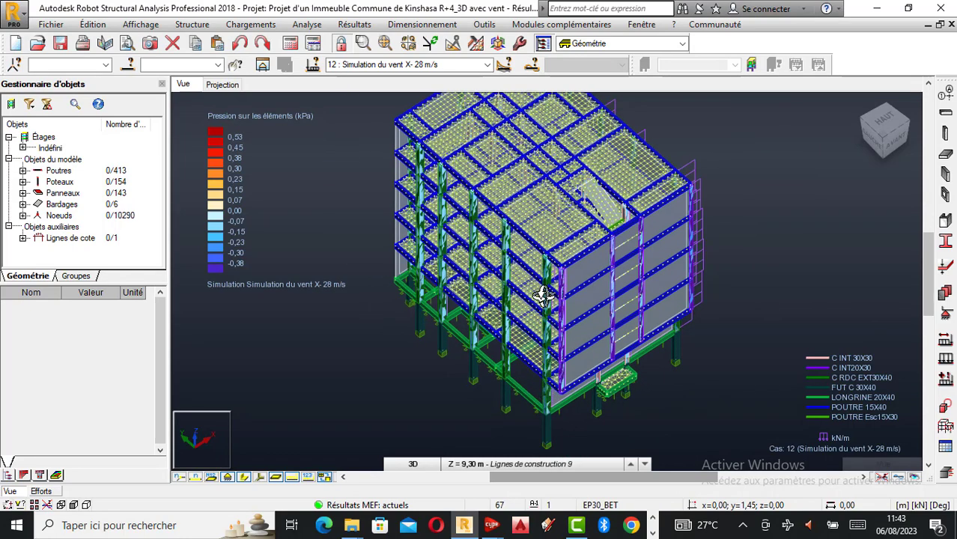
scroll(551, 290, down, 1)
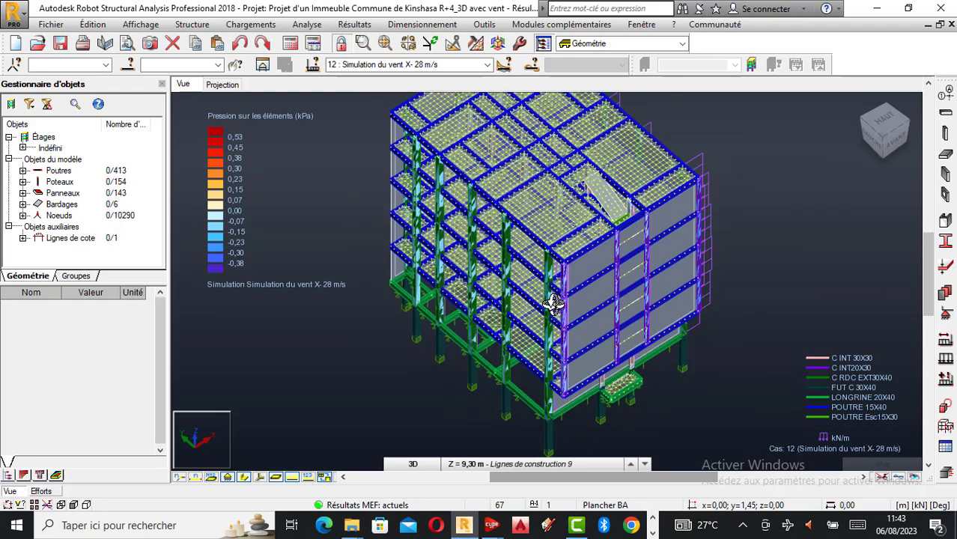
drag(593, 319, 544, 250)
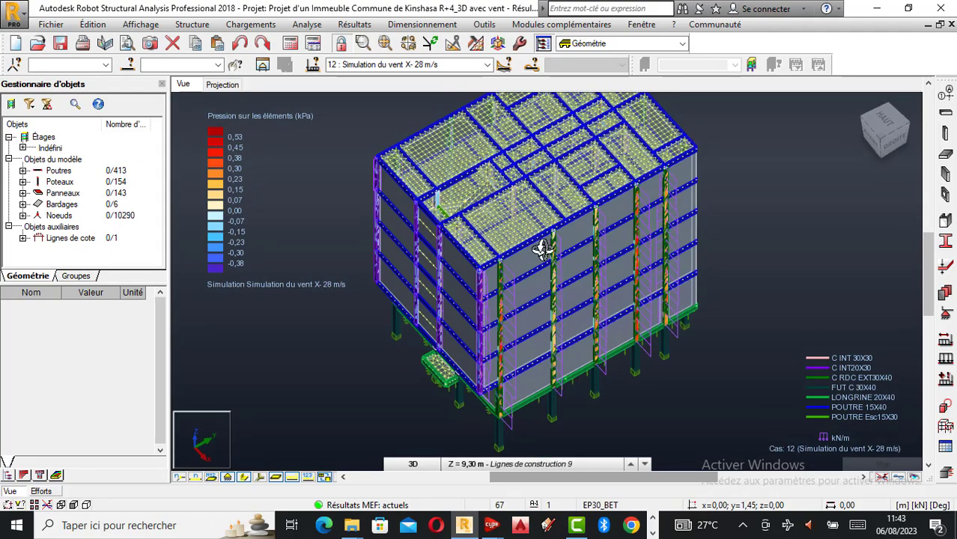
click(487, 65)
click(783, 191)
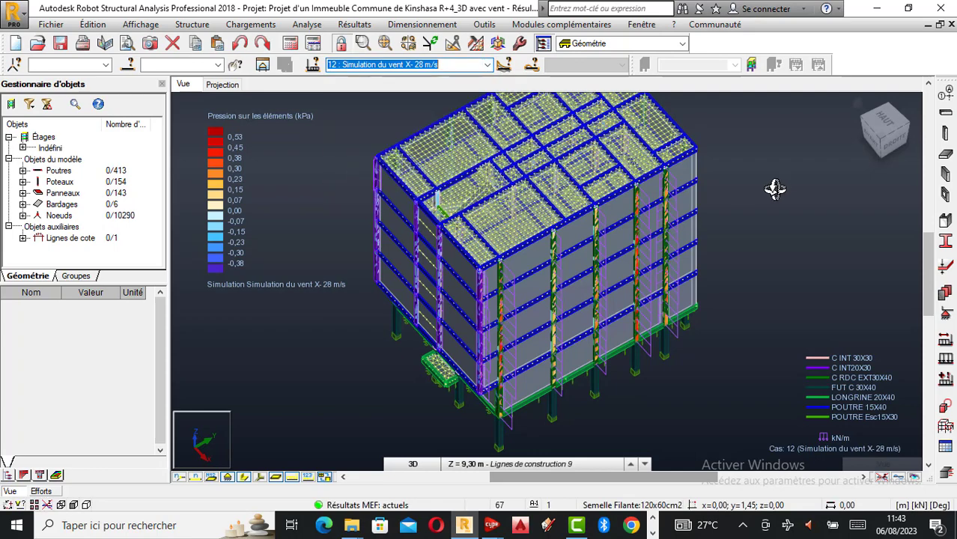
drag(633, 337, 519, 268)
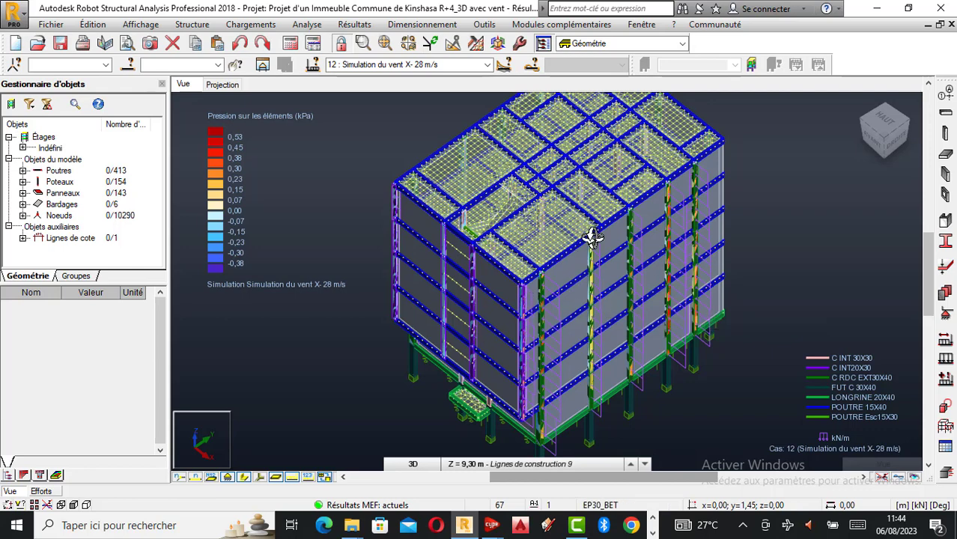
Make 16 : Elu the active load case and hide the load symbols on the building model.
click(487, 64)
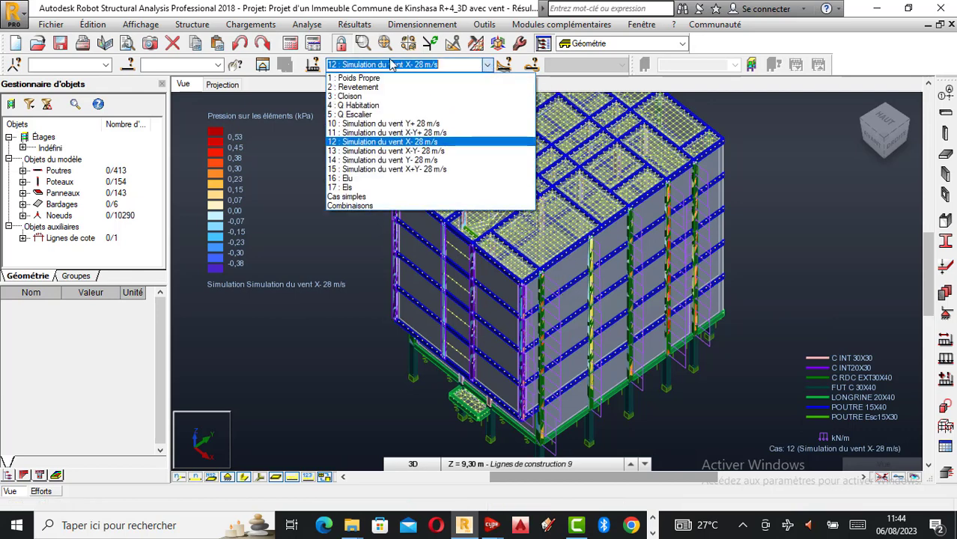
click(357, 179)
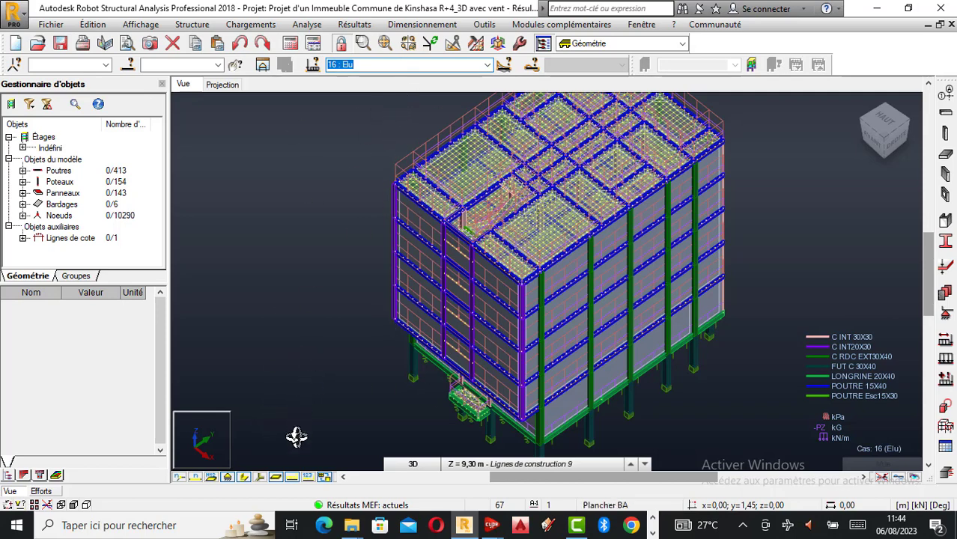
click(301, 475)
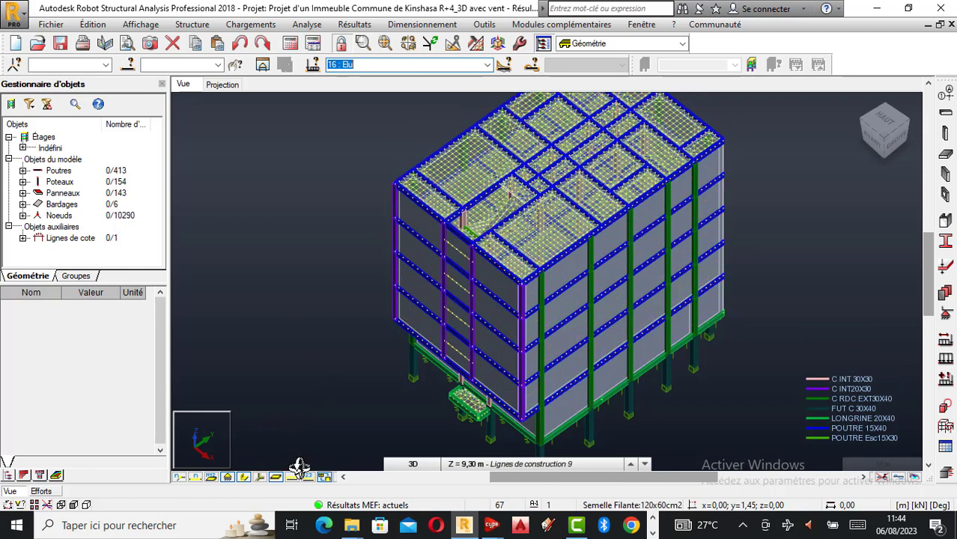
Display the bars' Force Fx diagrams for the Elu case with description labels at extrêmes locaux, differentiated values and uniform filling.
click(357, 25)
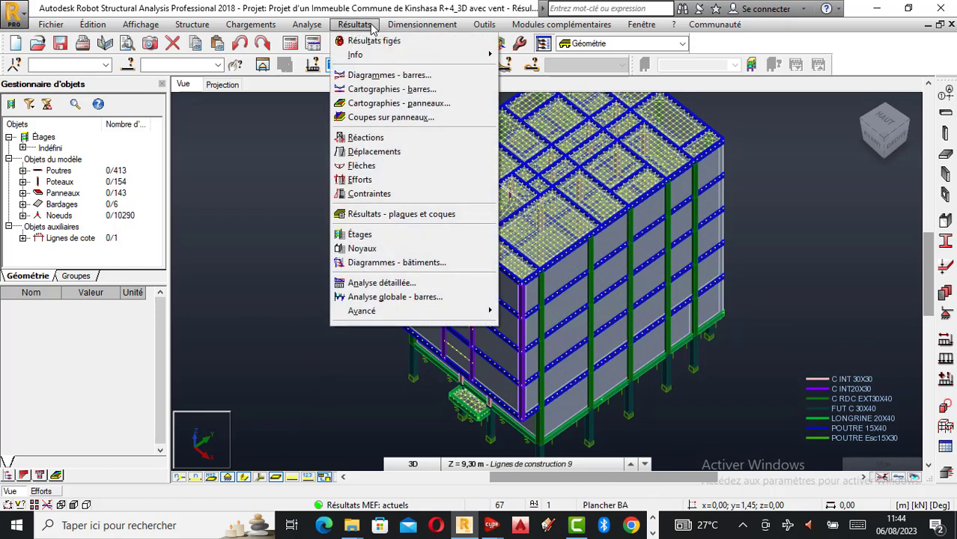
click(374, 76)
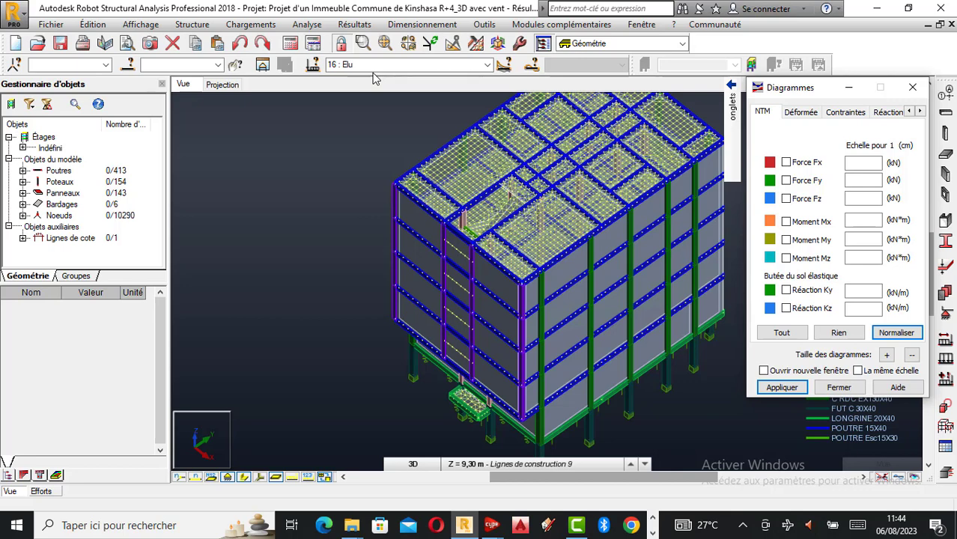
click(786, 162)
click(921, 111)
click(920, 111)
click(920, 111)
click(859, 111)
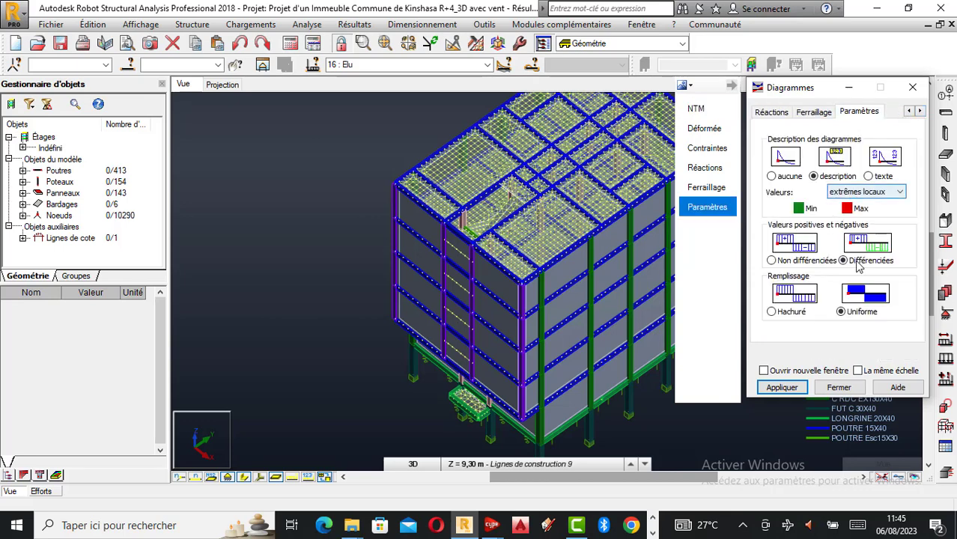
click(783, 387)
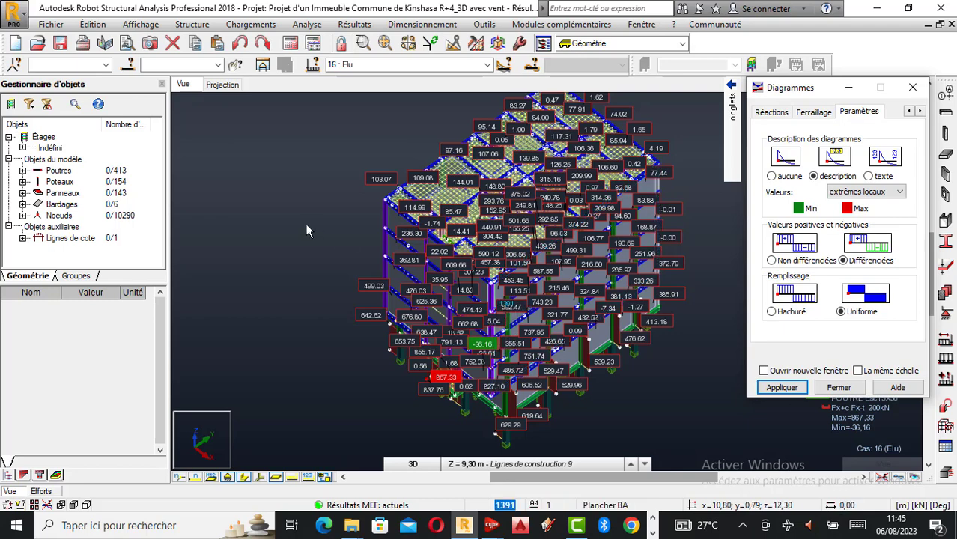
scroll(557, 408, up, 1)
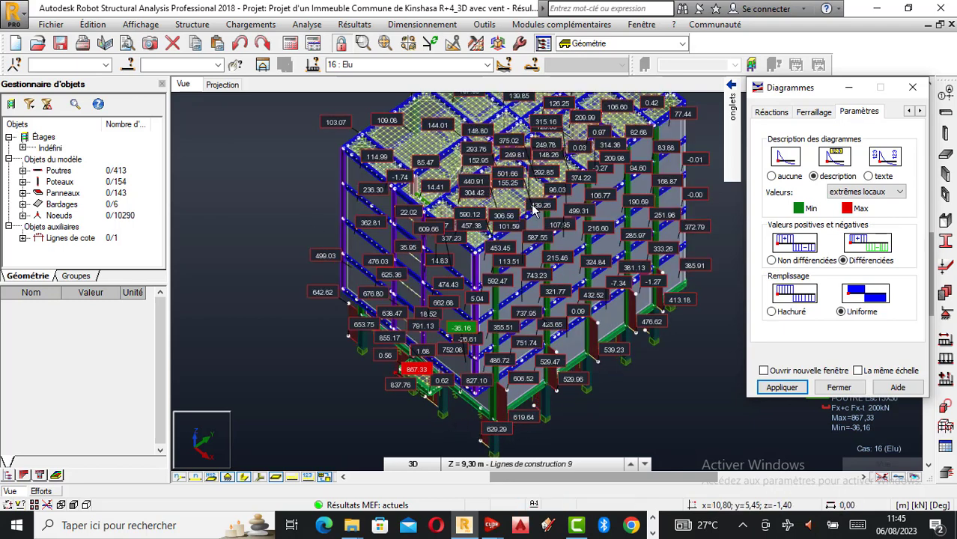
scroll(513, 379, up, 1)
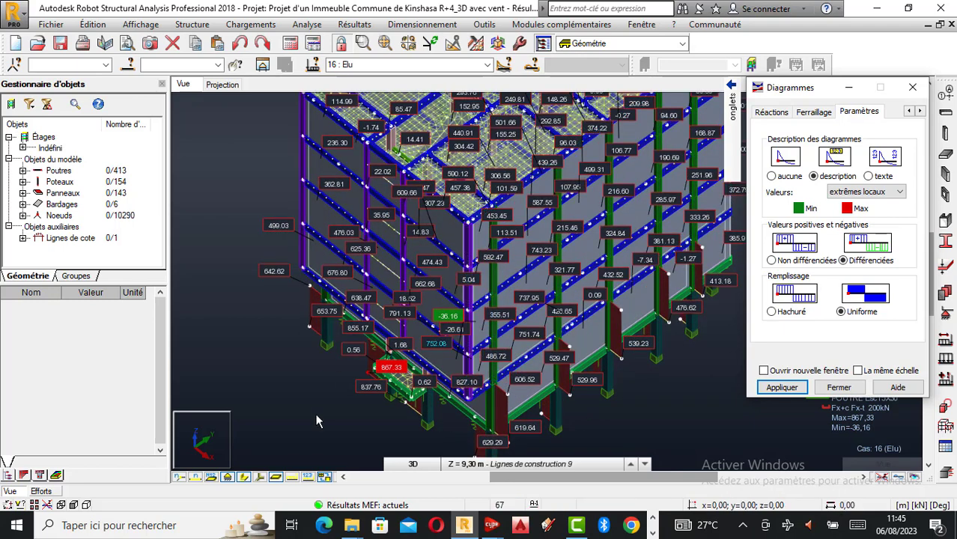
Restrict the Fx diagram labels to extrêmes globaux and examine the maximum and minimum values near the building's base.
click(899, 192)
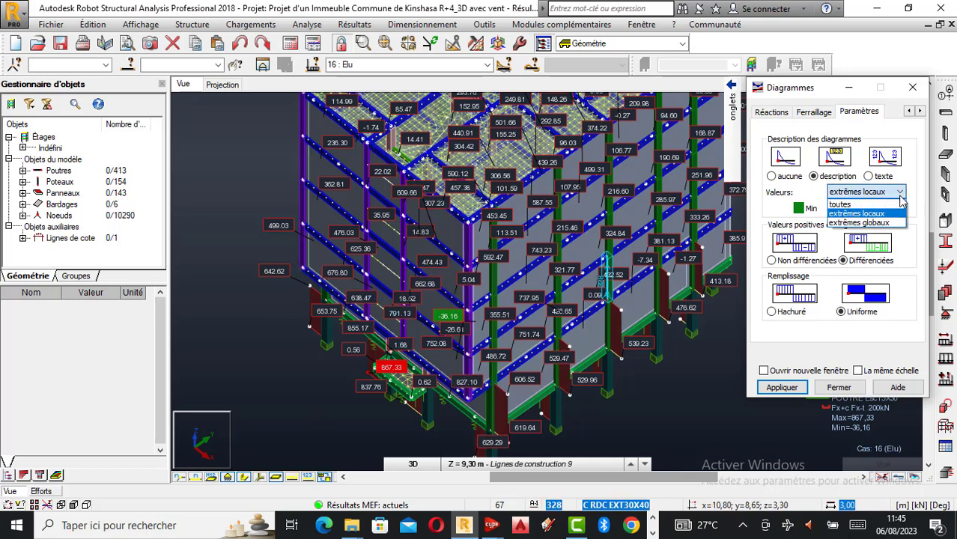
click(873, 223)
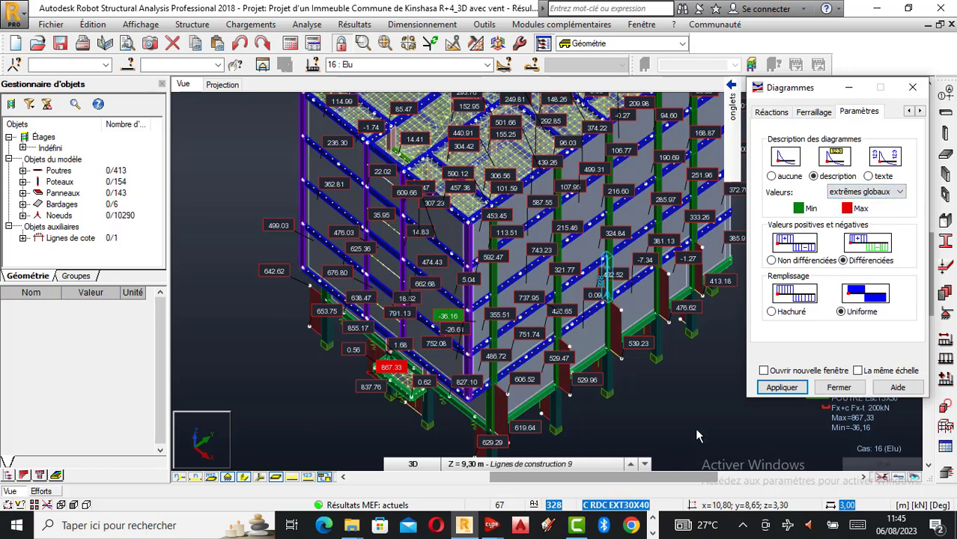
click(786, 392)
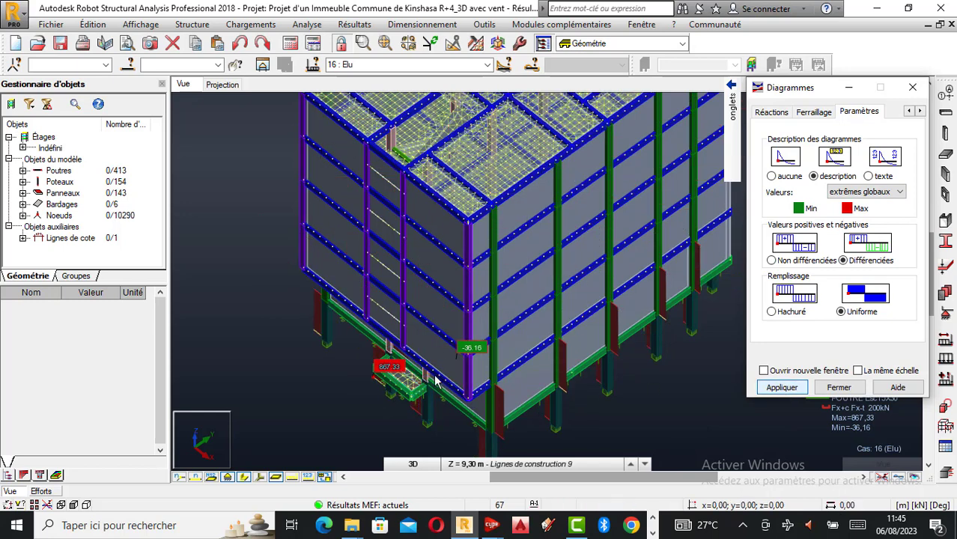
scroll(385, 336, up, 2)
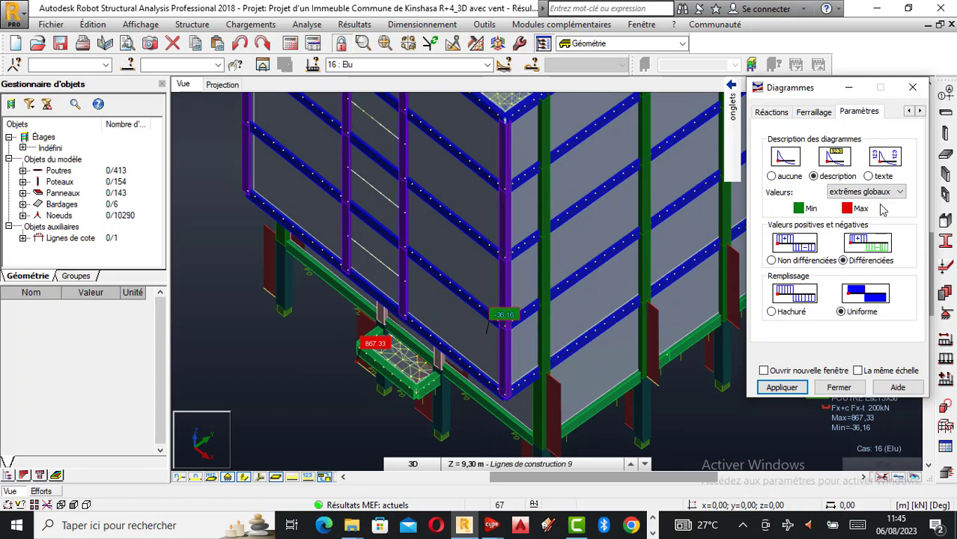
Set the Fx diagram labels to toutes and inspect the values on the columns and beams of the model.
click(899, 191)
click(862, 205)
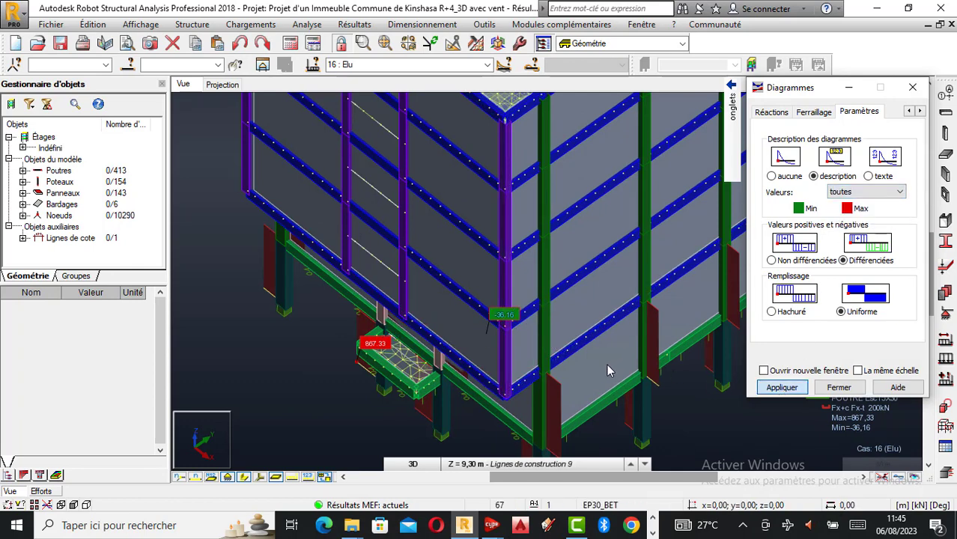
scroll(601, 371, down, 1)
scroll(501, 370, up, 2)
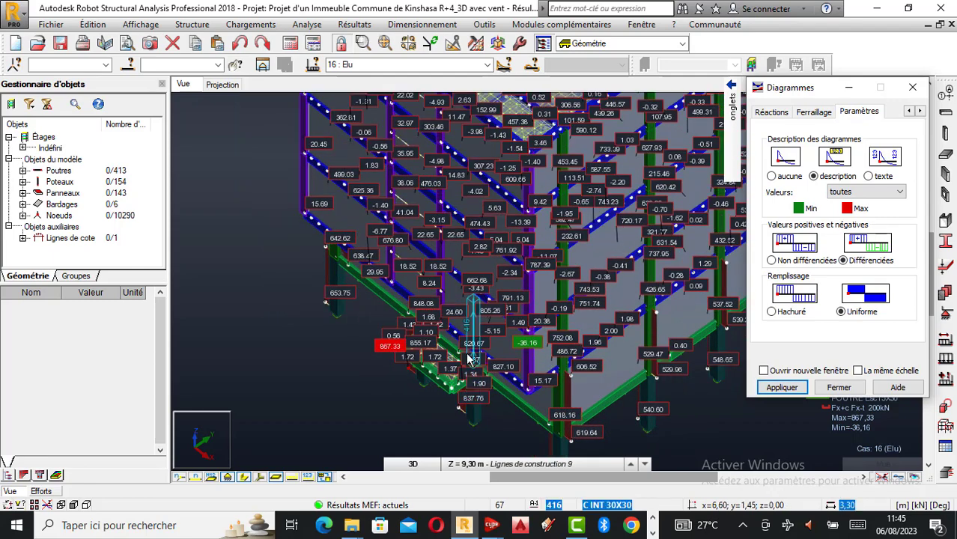
scroll(458, 372, up, 2)
scroll(453, 378, down, 2)
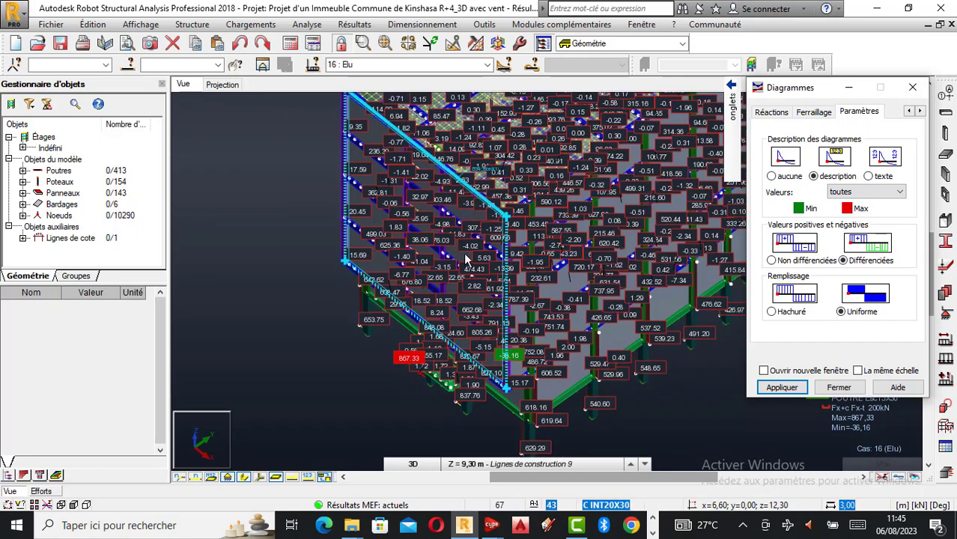
scroll(529, 271, up, 1)
scroll(404, 319, down, 2)
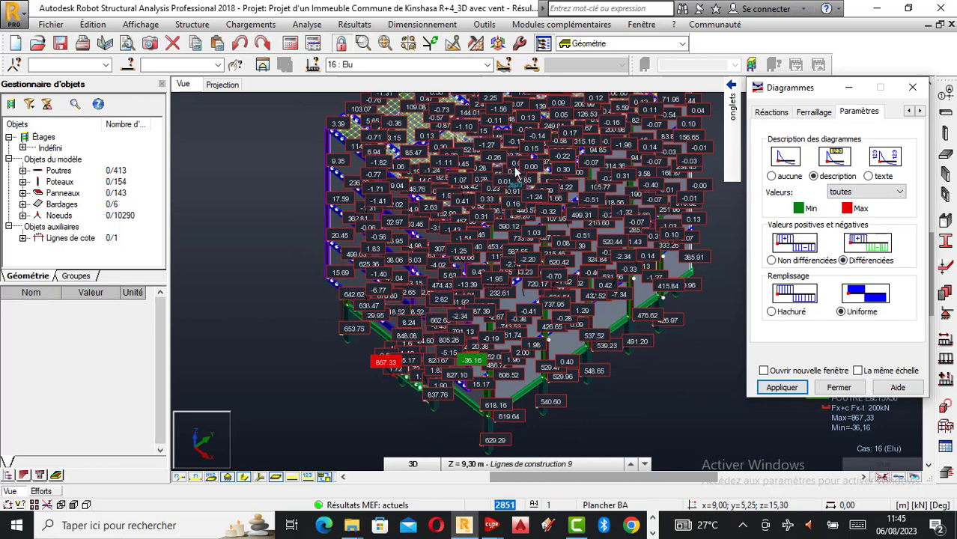
Open the Efforts results table and examine the Extrêmes globaux of the bar forces and moments.
click(346, 25)
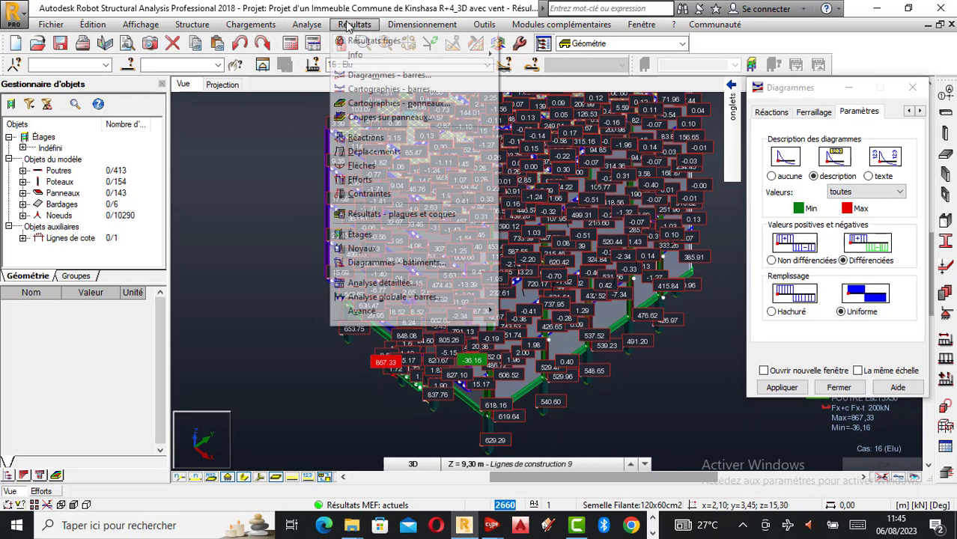
click(372, 185)
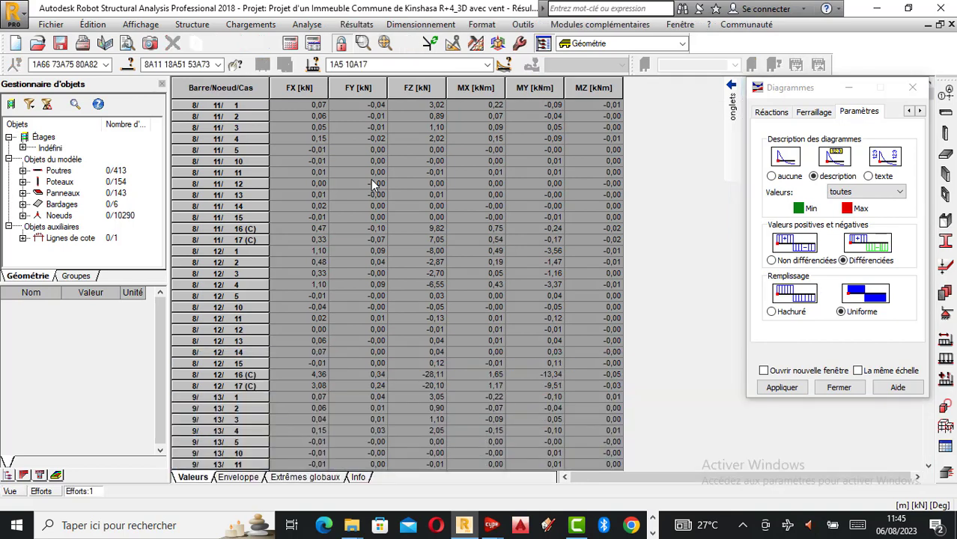
click(300, 477)
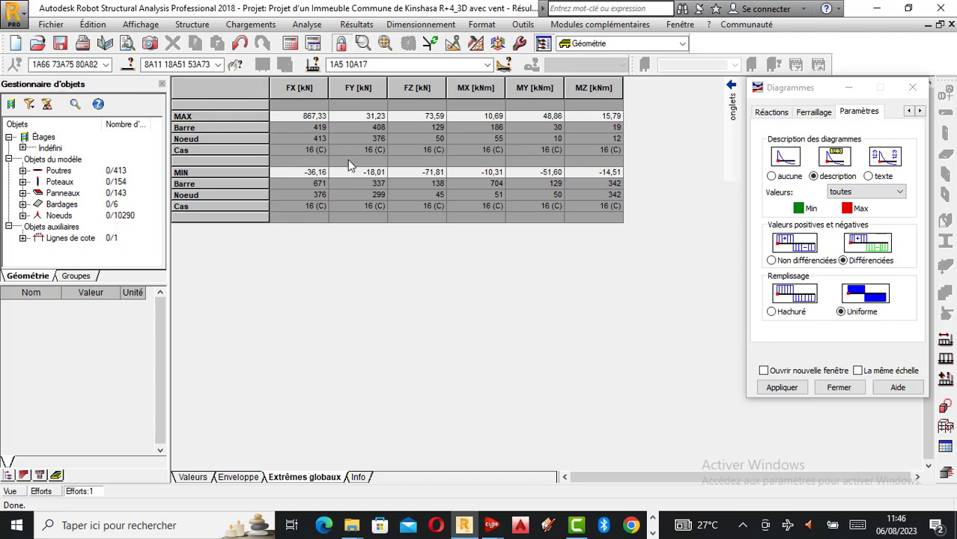
Select node 413 in the 3D model and examine its support and Fx diagram beneath the entrance platform from the front.
click(18, 493)
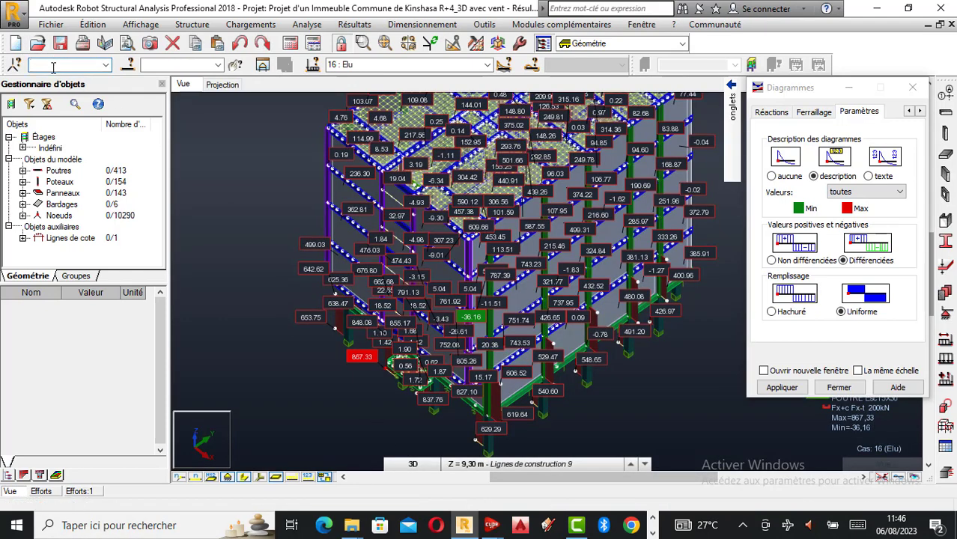
text(413)
key(Return)
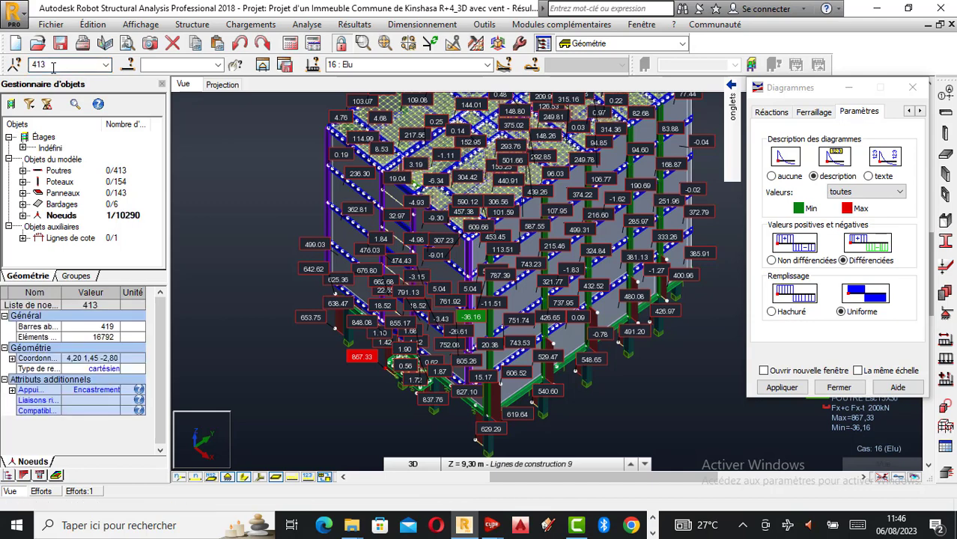
scroll(386, 402, up, 5)
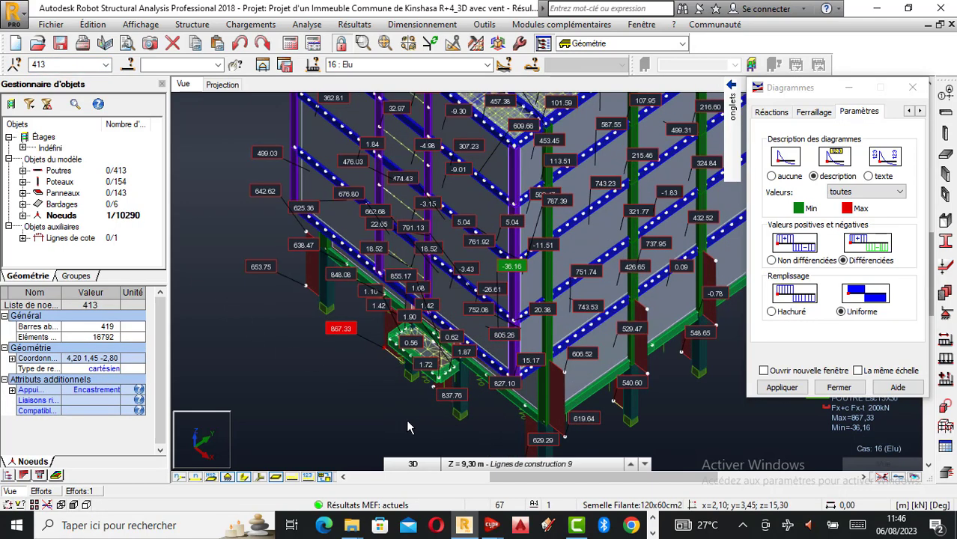
scroll(382, 287, up, 3)
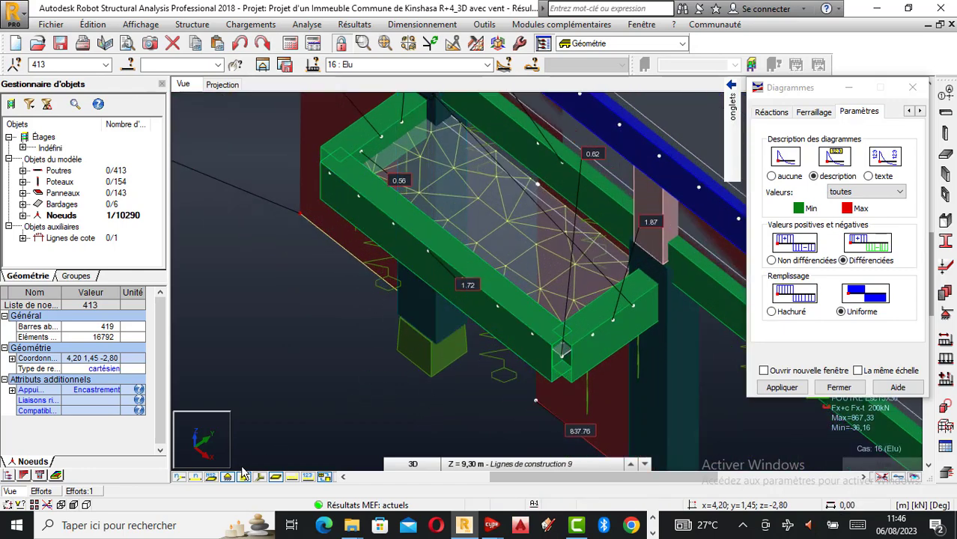
right_click(265, 320)
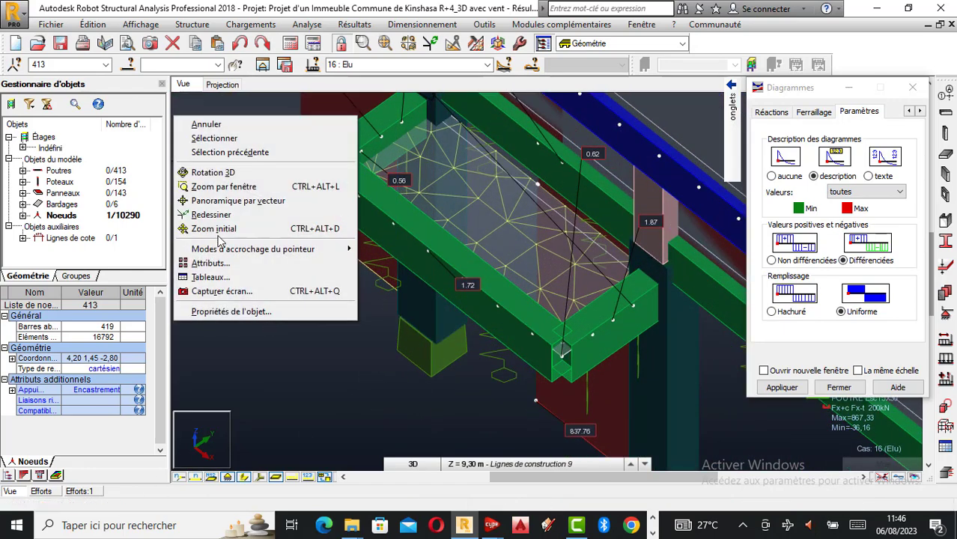
click(212, 173)
drag(384, 288, 425, 325)
scroll(460, 345, down, 5)
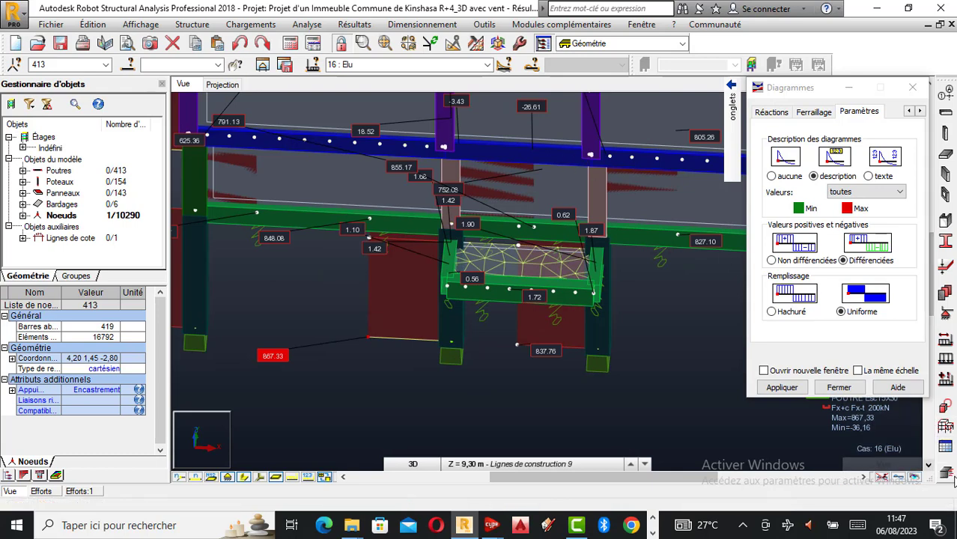
Start the real reinforcement design of the footing at node 413 using the manual combinations 16 Elu and 17 Els.
click(414, 28)
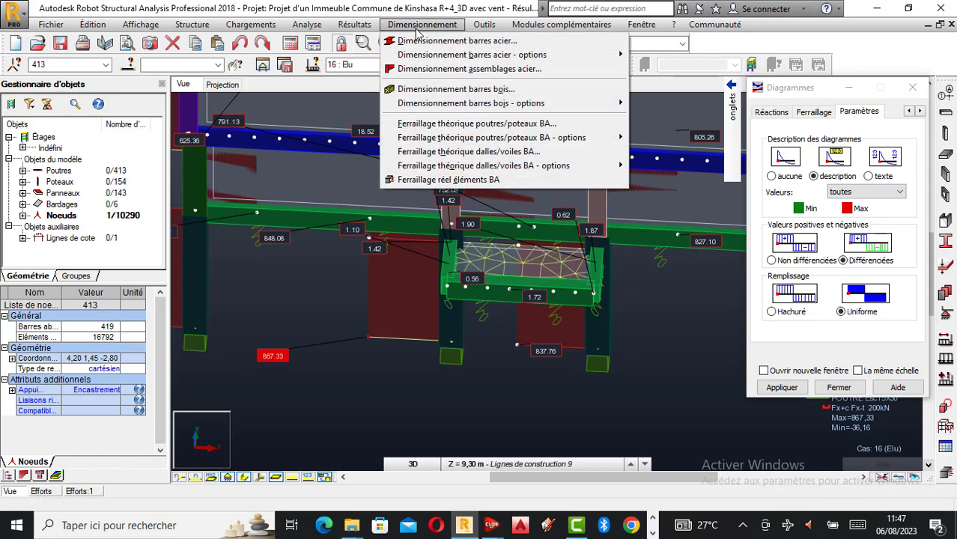
click(460, 180)
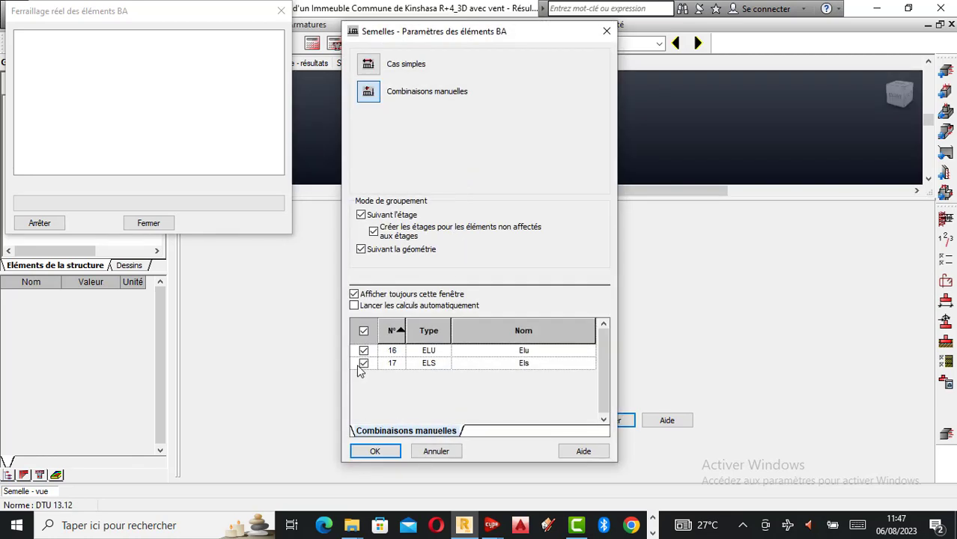
click(363, 364)
click(376, 451)
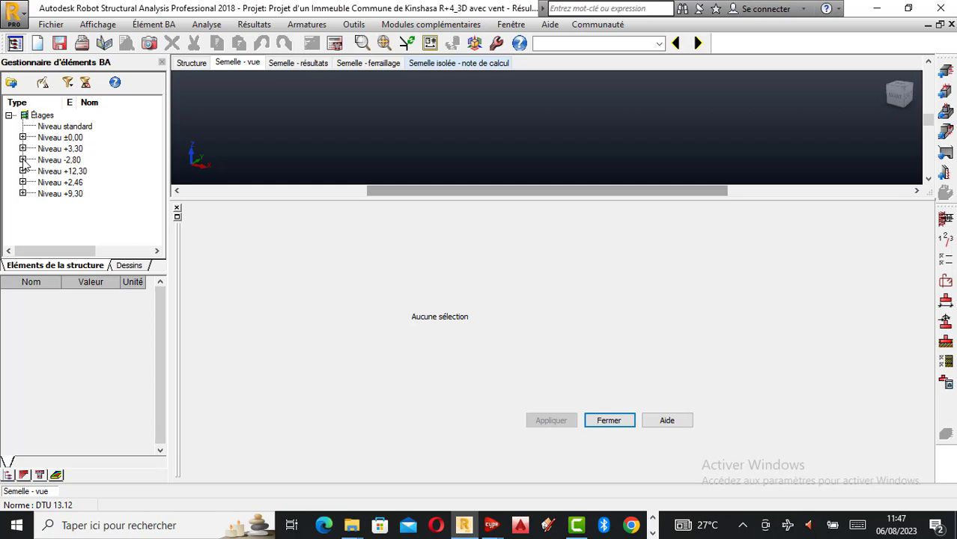
Load Semelle413 from Niveau -2,80 and bring its footing geometry into close view.
click(22, 160)
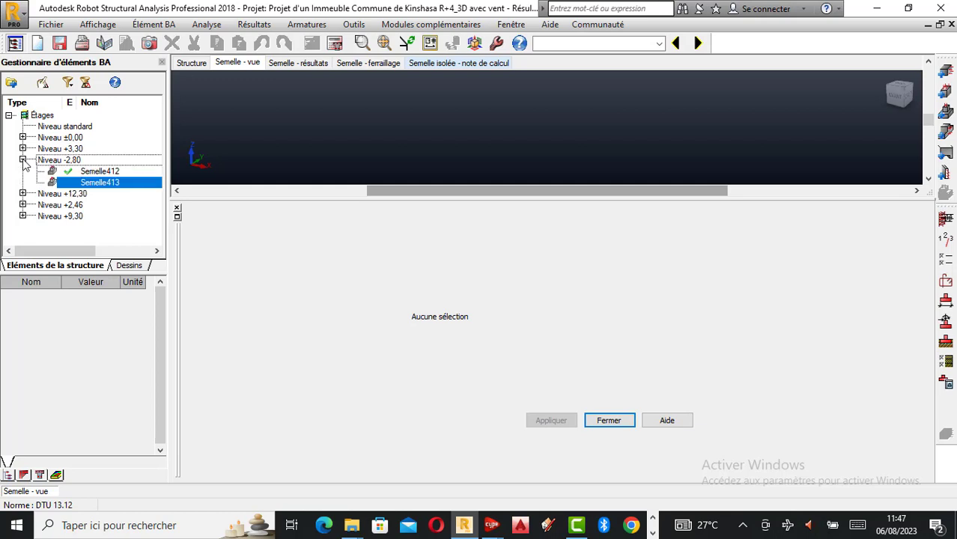
click(111, 183)
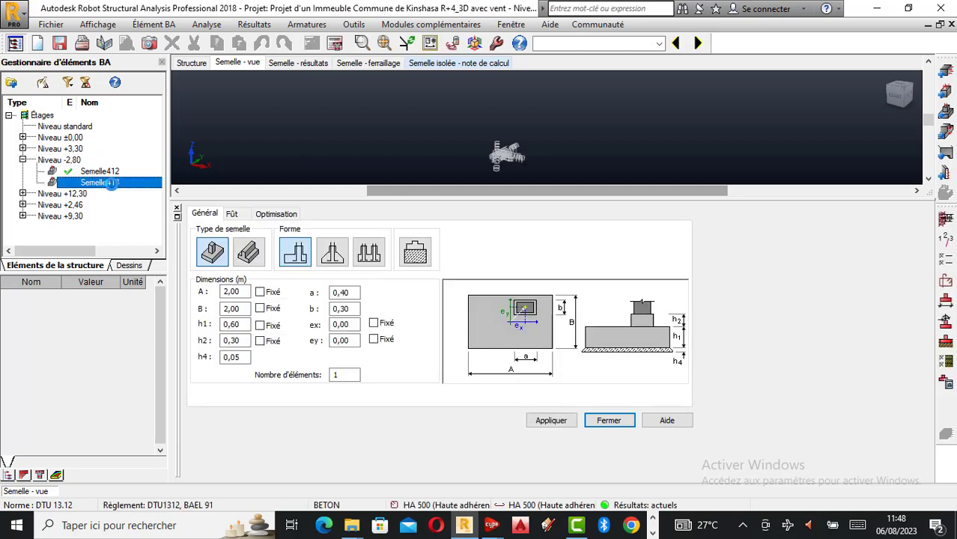
scroll(511, 166, up, 5)
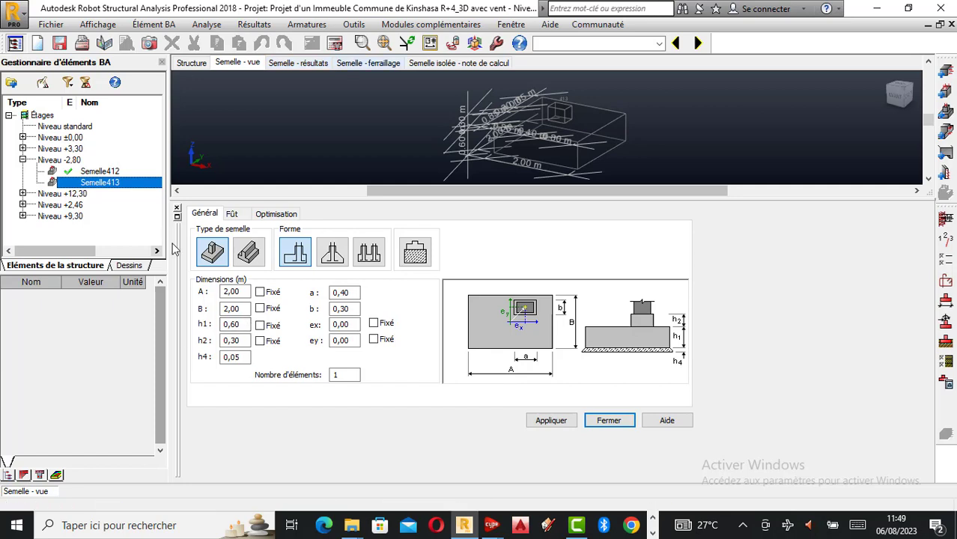
Review the fût settings of Semelle413, set its optimisation geometry to Homothétique and apply it.
click(235, 214)
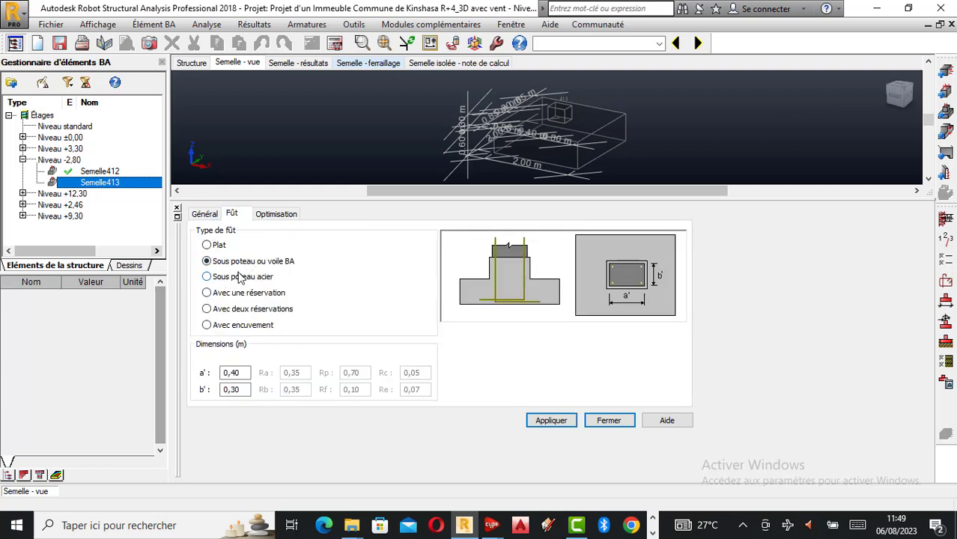
click(276, 215)
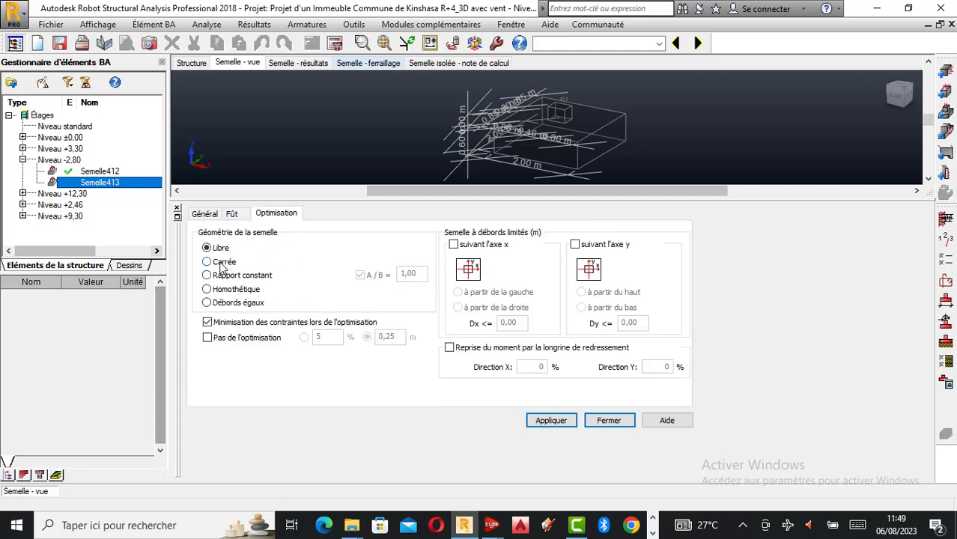
click(211, 292)
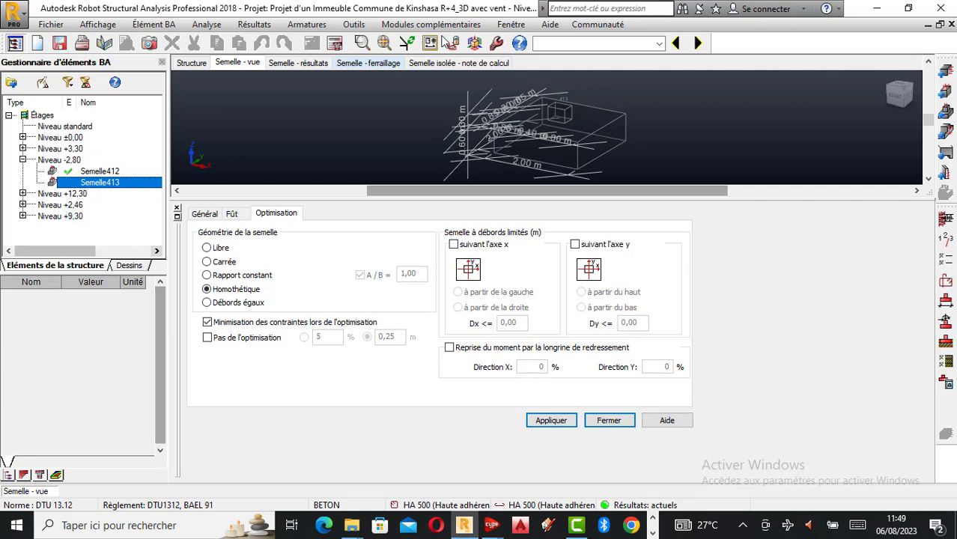
click(559, 418)
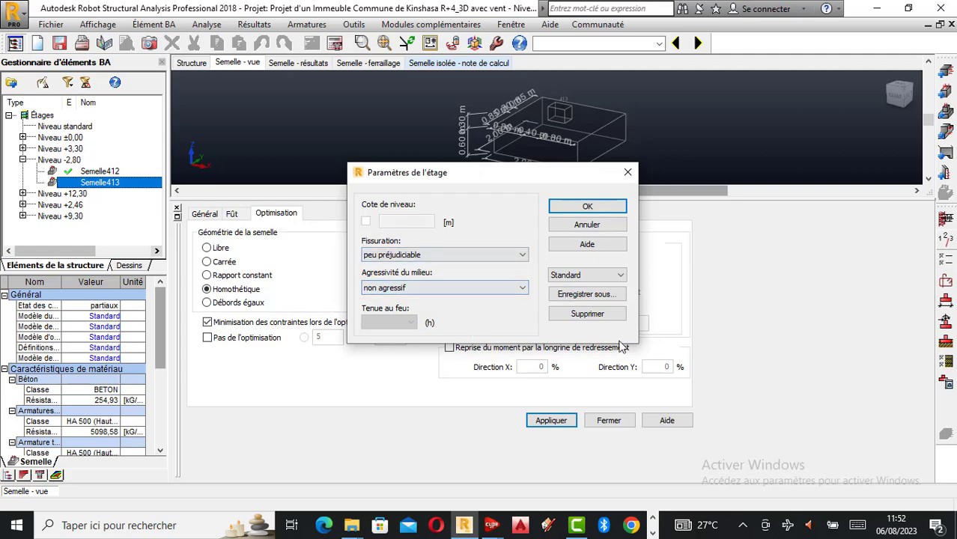
Accept the storey parameters with peu préjudiciable cracking and a non agressif environment, and apply the footing's optimisation settings.
click(594, 206)
click(575, 421)
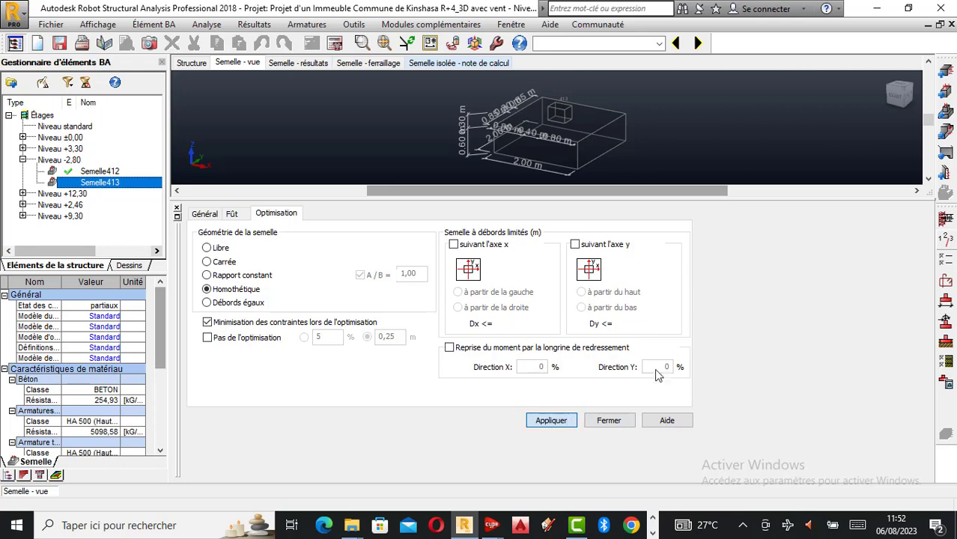
In the calculation options, set the concrete to BETON25 with a unit weight of 2500 kG/m3 and a 14 mm aggregate diameter.
click(946, 262)
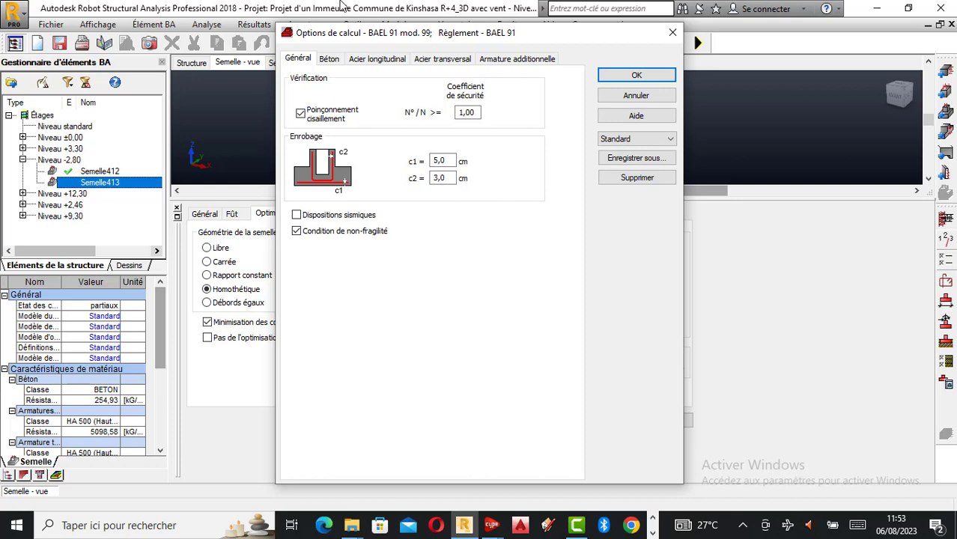
click(330, 58)
click(462, 106)
click(441, 133)
double_click(448, 141)
click(562, 306)
click(569, 293)
click(545, 329)
click(540, 327)
click(627, 354)
click(667, 149)
click(466, 162)
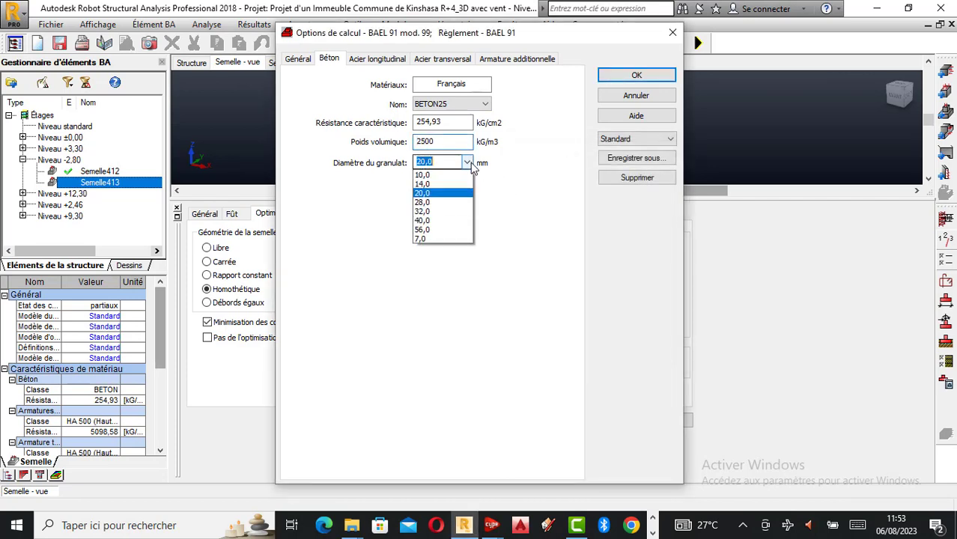
click(429, 188)
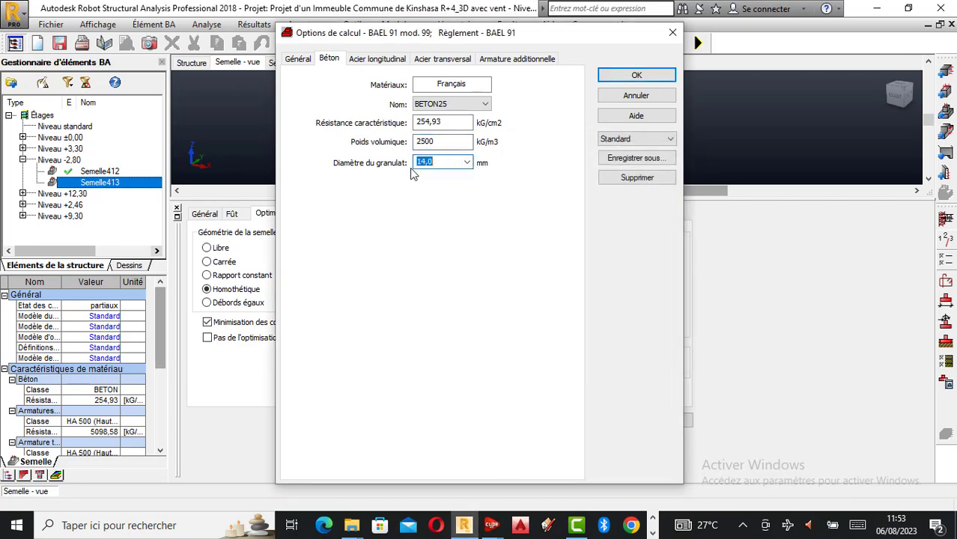
Set the longitudinal steel class to HA 400 and exclude the 6, 8, 10 and 12 mm bar diameters.
click(360, 59)
click(398, 120)
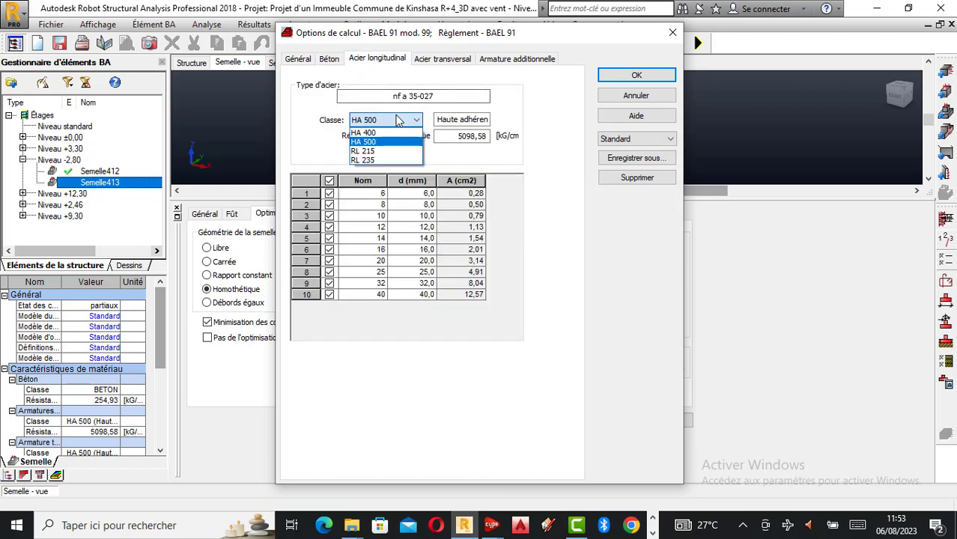
click(372, 132)
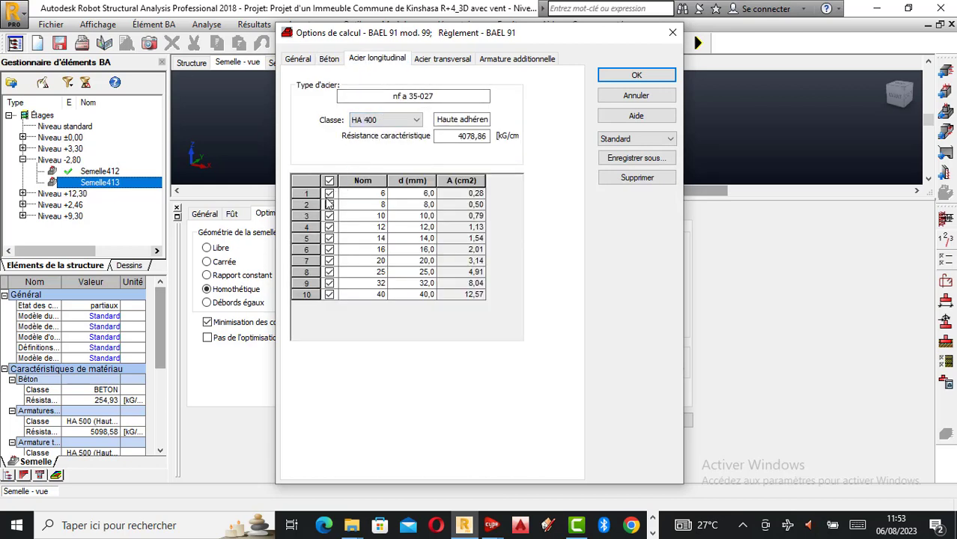
click(330, 194)
click(330, 205)
click(330, 215)
click(330, 226)
click(329, 261)
click(329, 272)
click(329, 283)
click(330, 294)
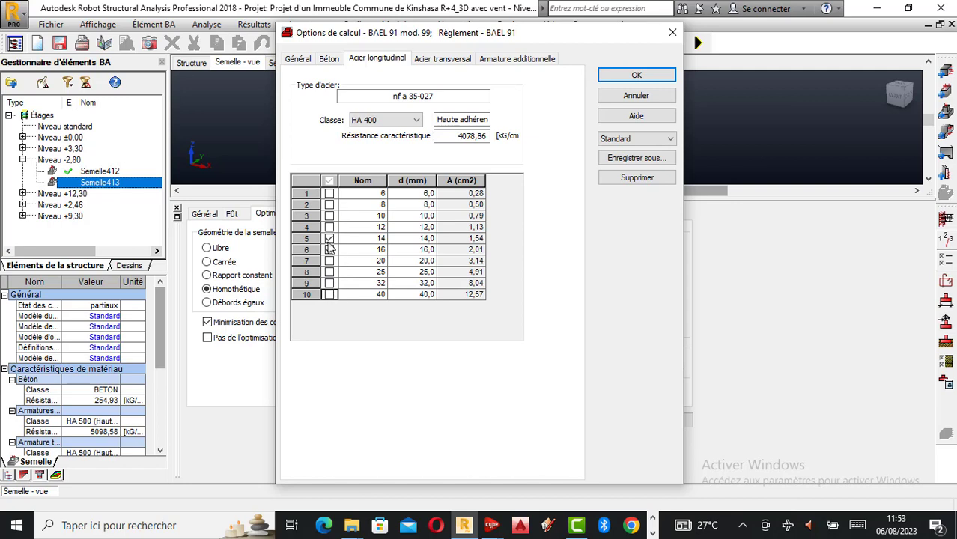
click(329, 261)
click(328, 272)
click(328, 283)
click(329, 295)
Set the transverse steel class to HA 400 and keep only the 6 and 8 mm bar diameters.
click(442, 60)
click(386, 120)
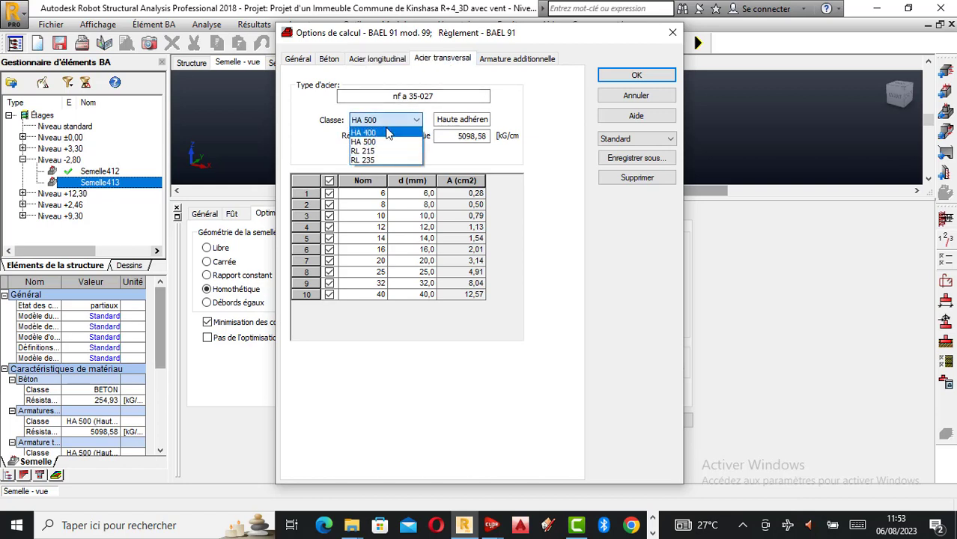
click(374, 133)
click(330, 183)
click(330, 193)
click(330, 205)
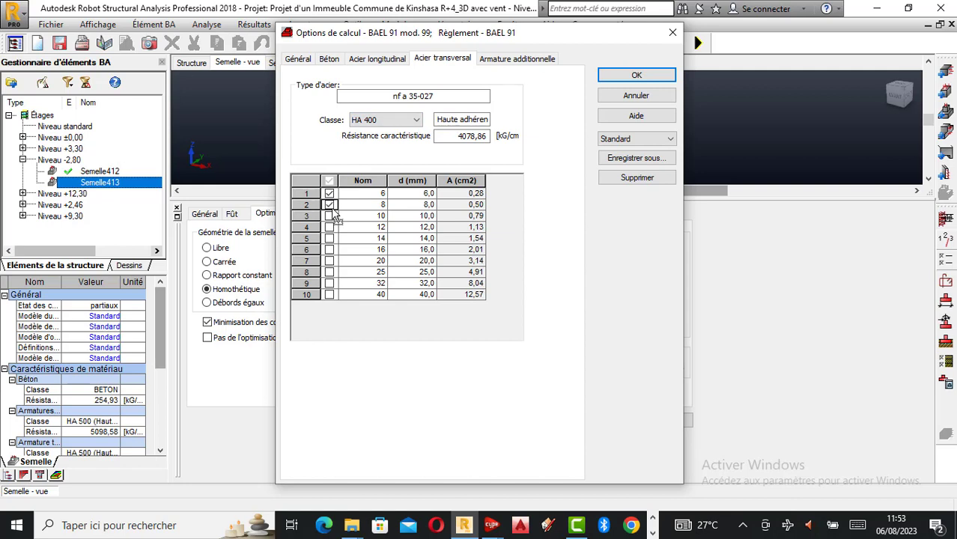
Set the additional reinforcement to HA 400, exclude its 6, 8, 10 and 12 mm diameters, and accept the calculation options.
click(509, 63)
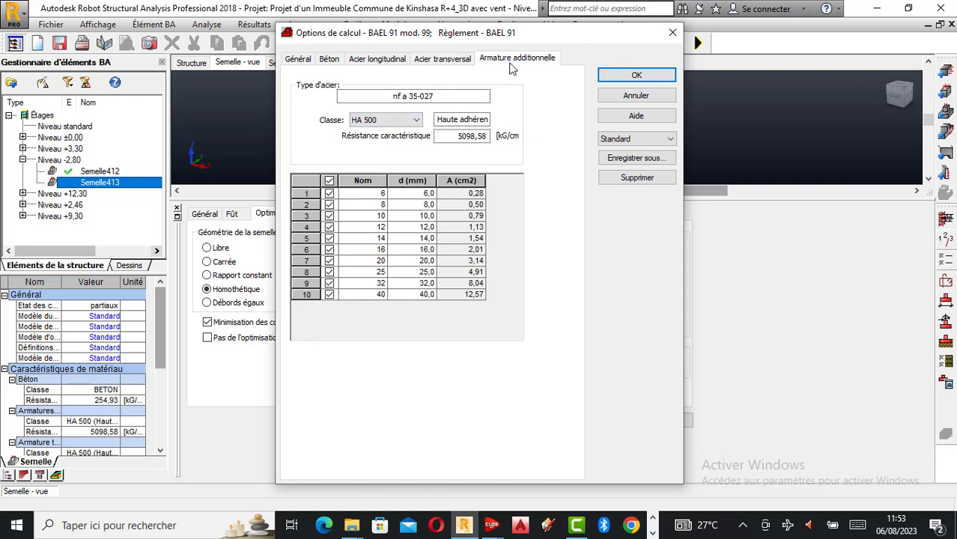
click(386, 120)
click(374, 132)
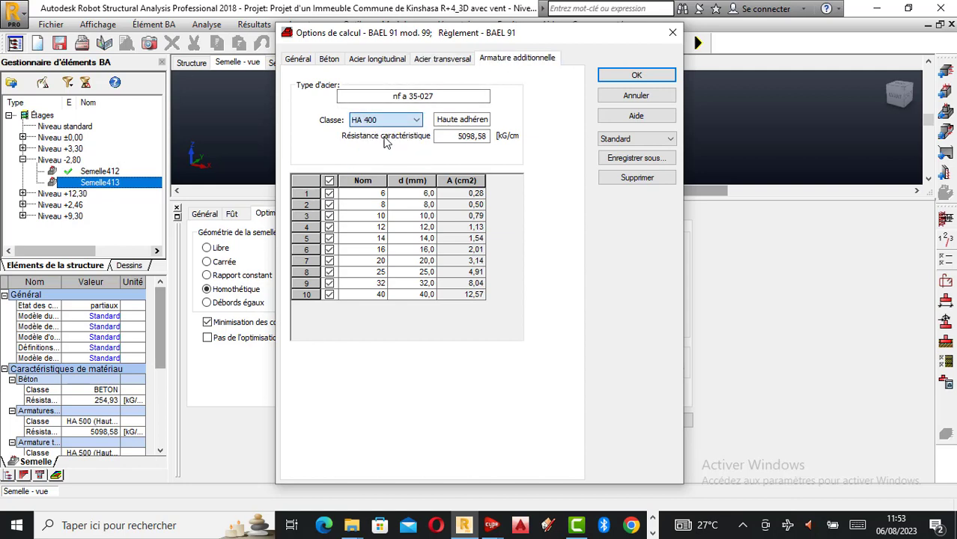
click(330, 194)
click(330, 204)
click(330, 216)
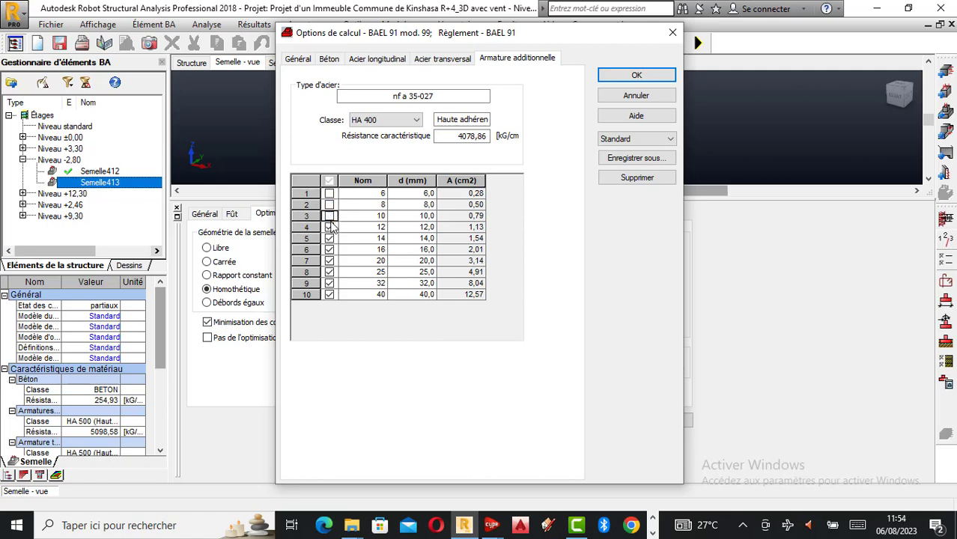
click(331, 227)
click(636, 75)
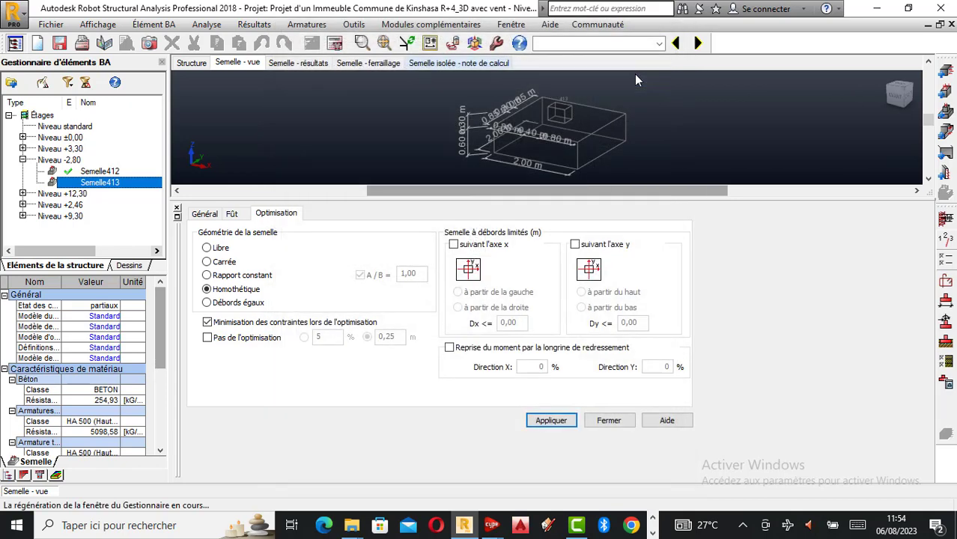
Examine the footing's reinforcement modes and advanced reinforcement options, keeping the upper bars on Auto.
click(945, 283)
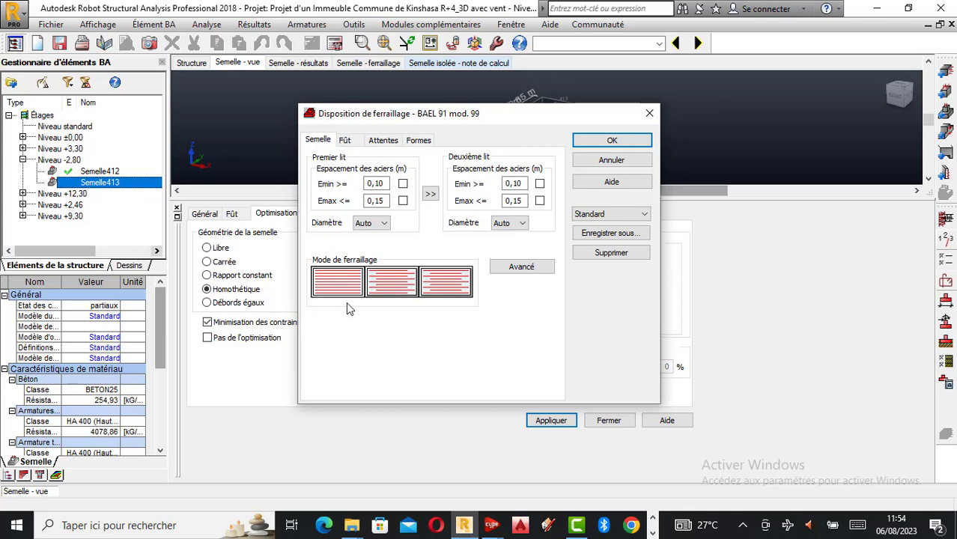
click(397, 293)
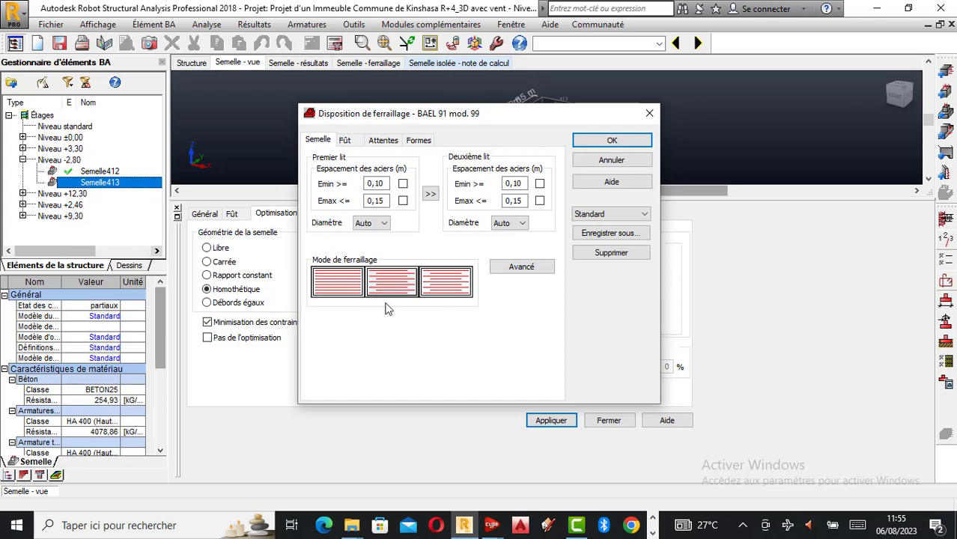
click(437, 296)
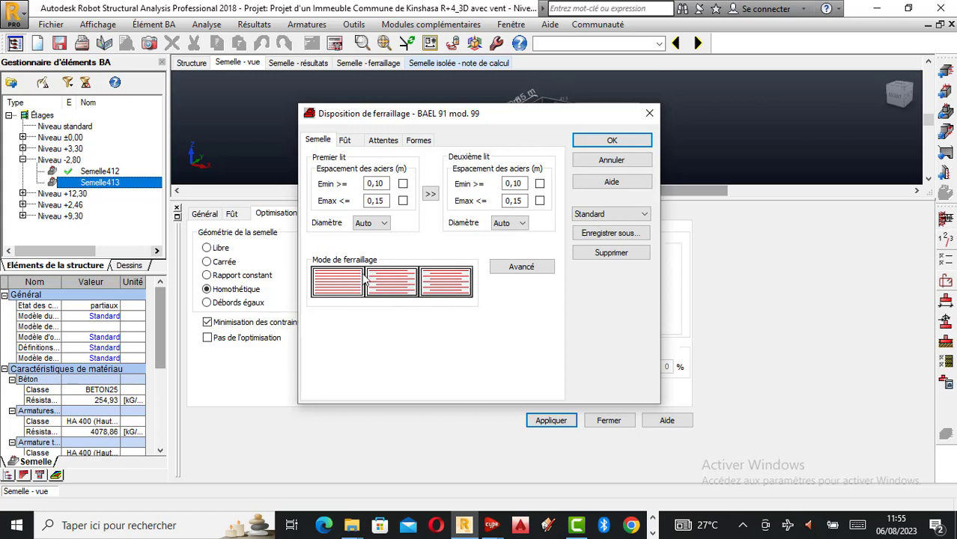
click(524, 269)
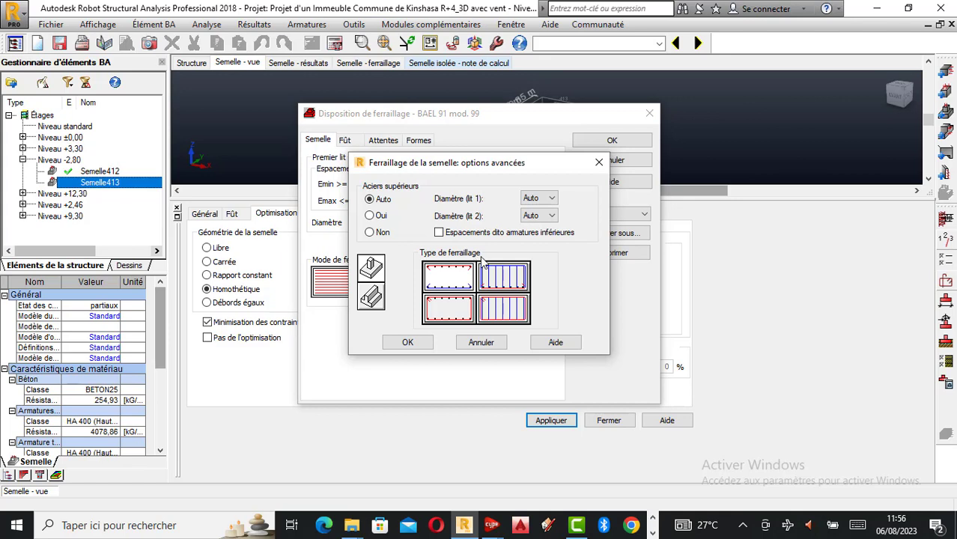
click(380, 217)
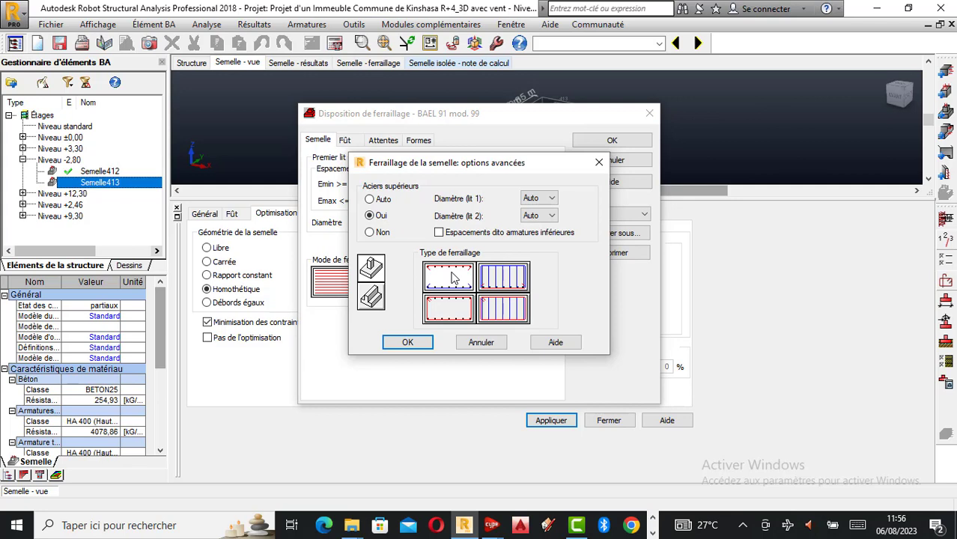
click(384, 203)
click(410, 343)
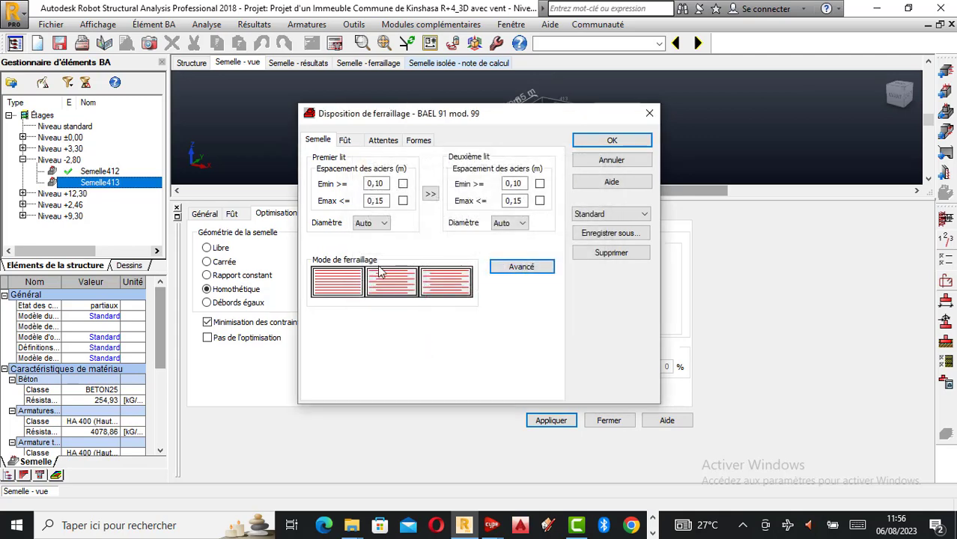
Fix the first layer's minimum and maximum bar spacing at 0,12 m and copy it to the second layer, keeping diameters on Auto.
double_click(385, 184)
key(BackSpace)
text(2)
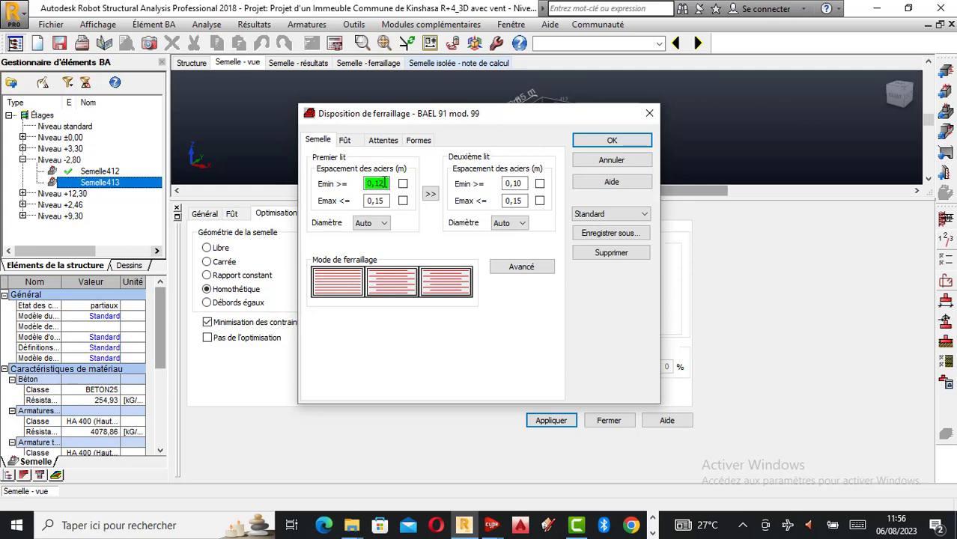
double_click(387, 201)
key(BackSpace)
text(2)
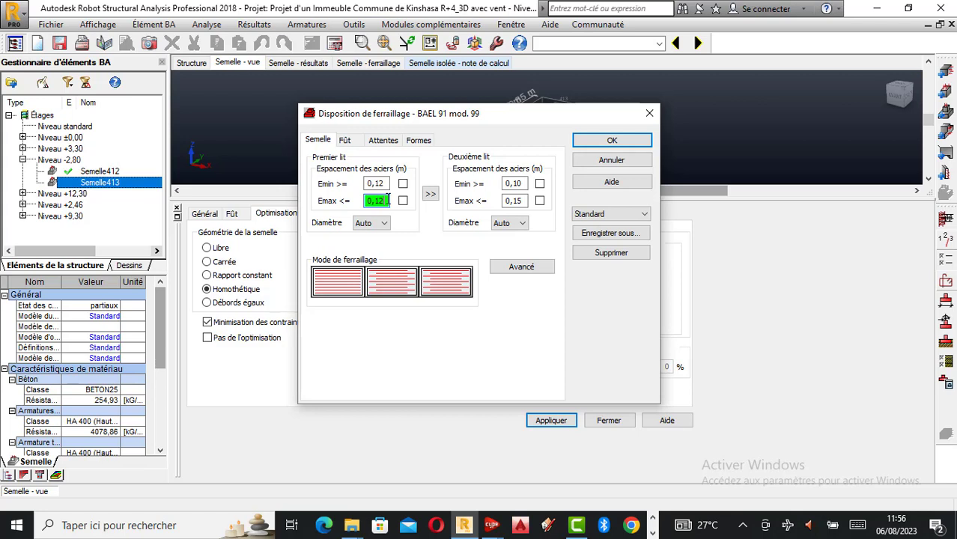
click(404, 185)
click(403, 201)
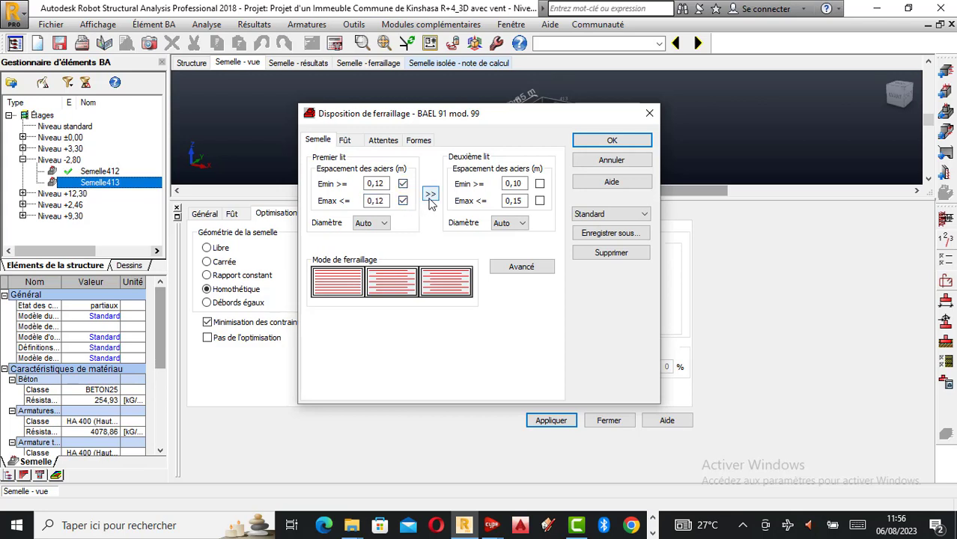
click(431, 196)
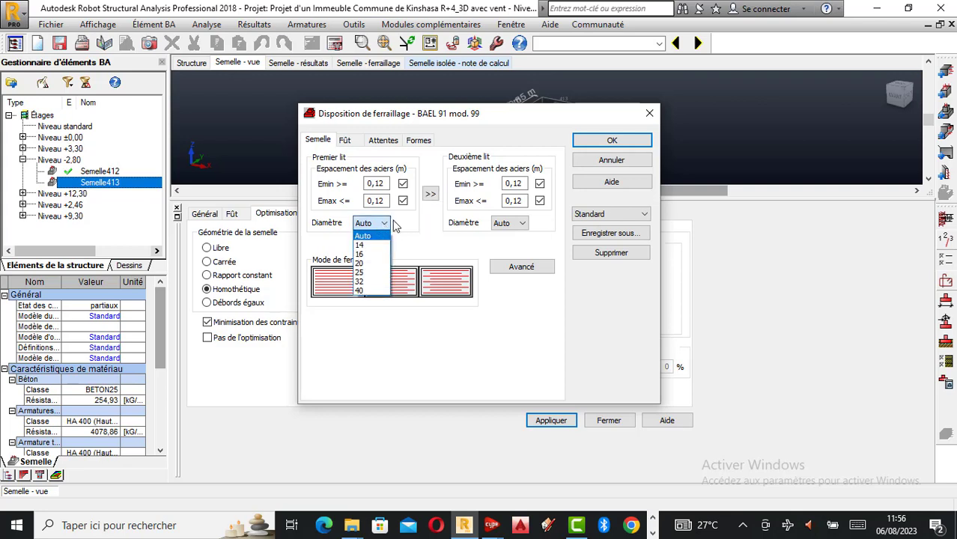
click(512, 226)
click(382, 200)
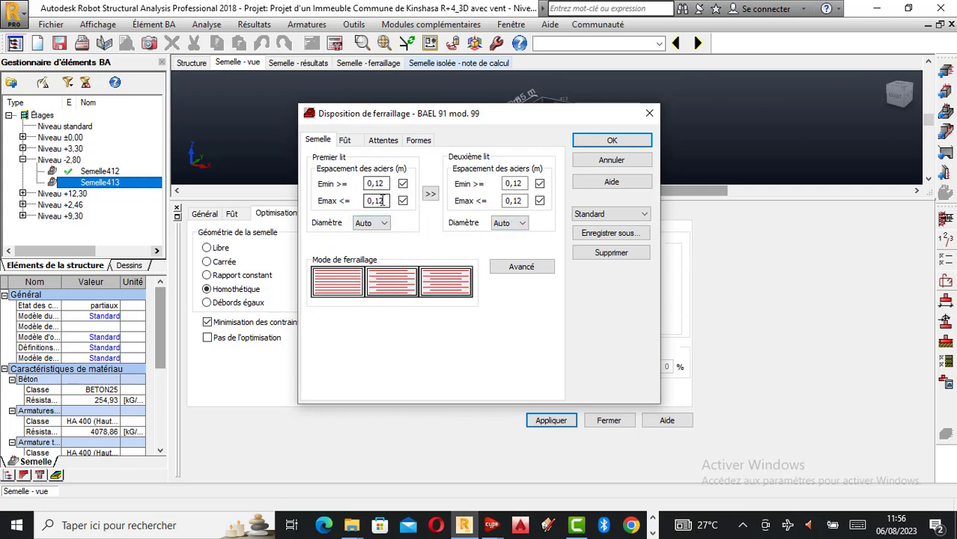
Select the second reinforcement mode for the fût and accept Dito armatures transversales for its longitudinal and transverse steel types.
click(344, 140)
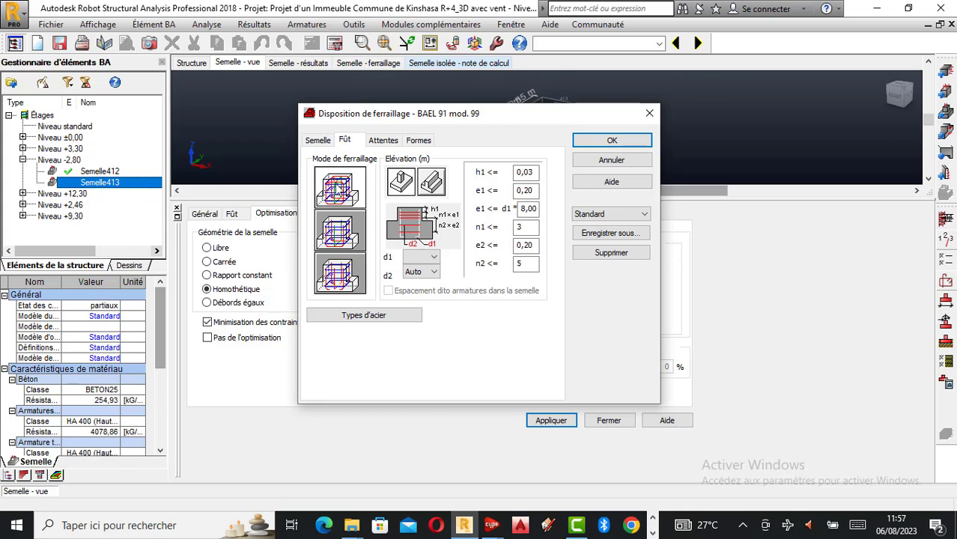
click(342, 249)
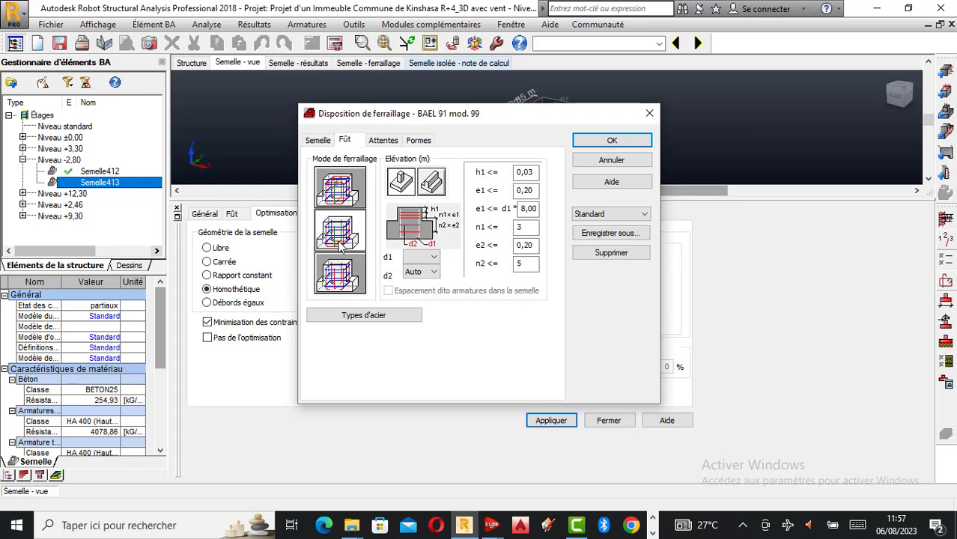
click(364, 315)
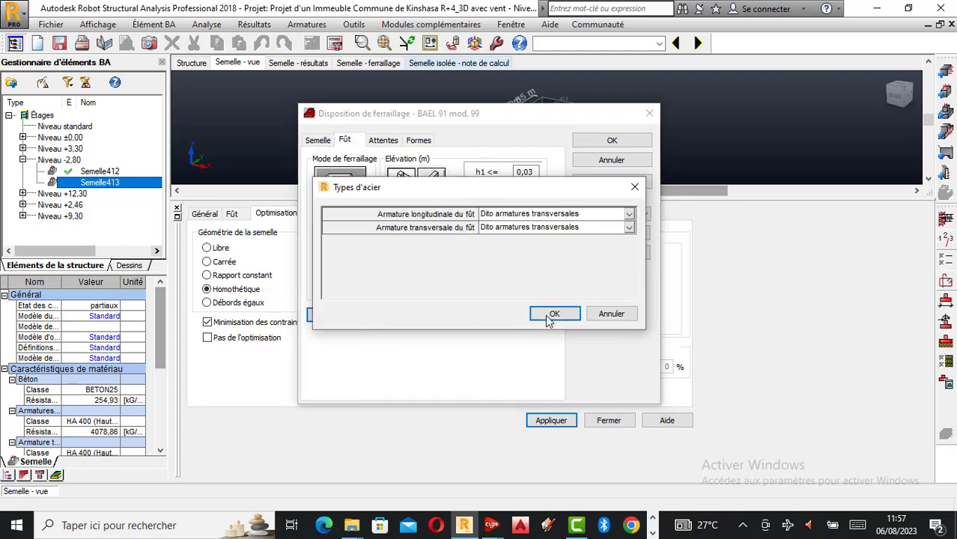
click(554, 314)
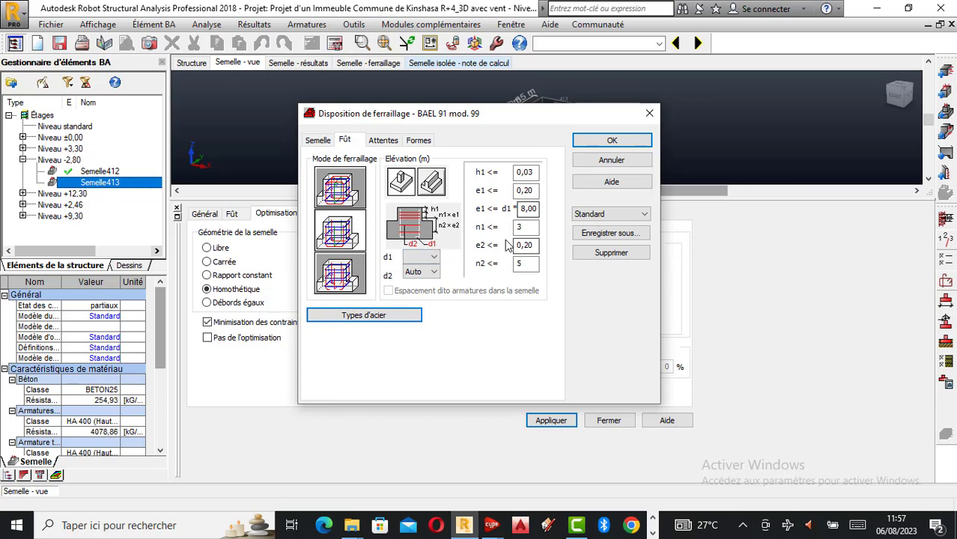
Set the h1 limit of the fût reinforcement to 0,20 m.
click(533, 173)
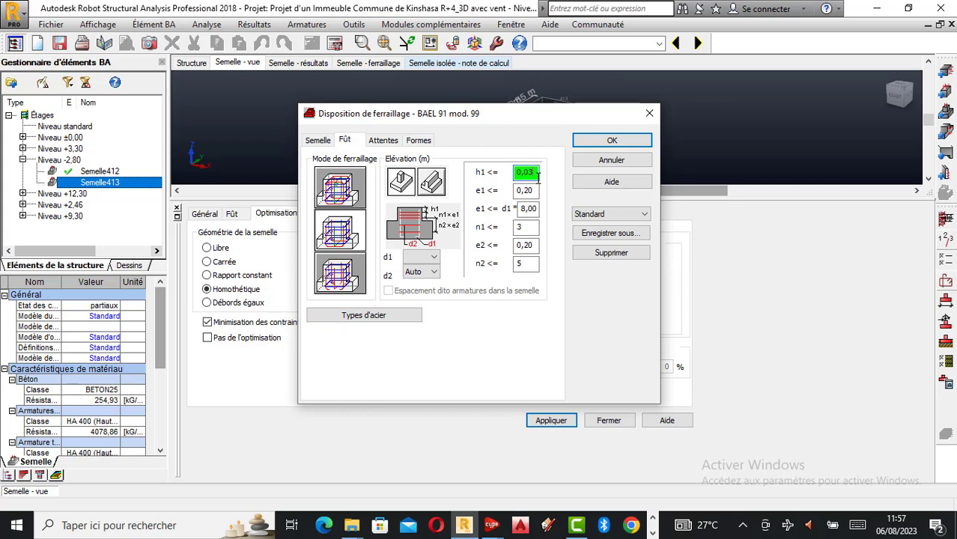
key(BackSpace)
key(BackSpace)
text(20)
click(537, 192)
click(527, 227)
click(527, 227)
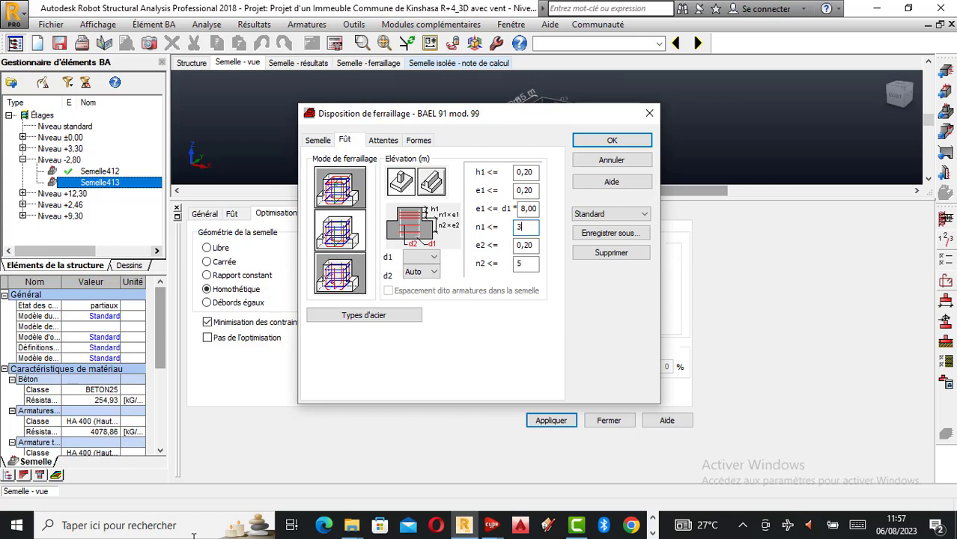
Search Windows for Calculatrice and switch to it.
click(150, 526)
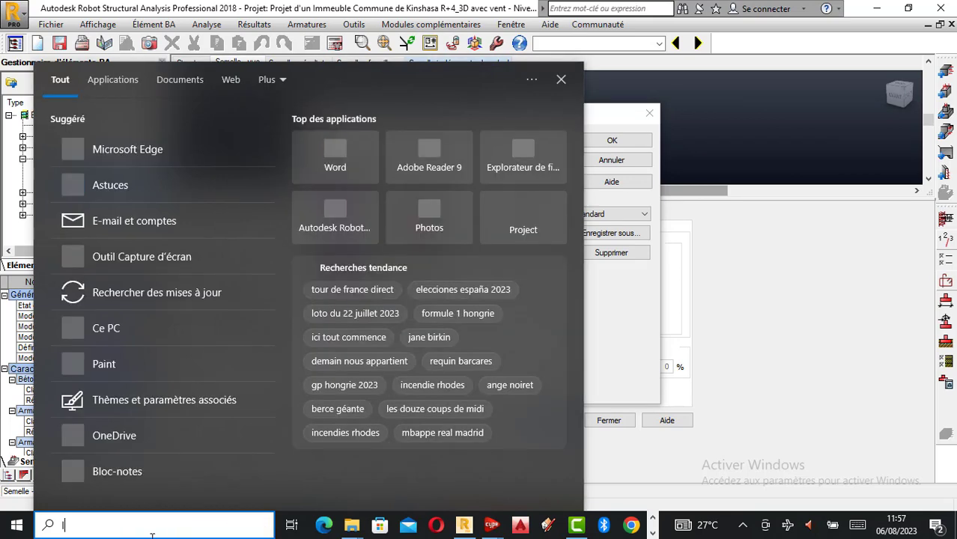
text(ca)
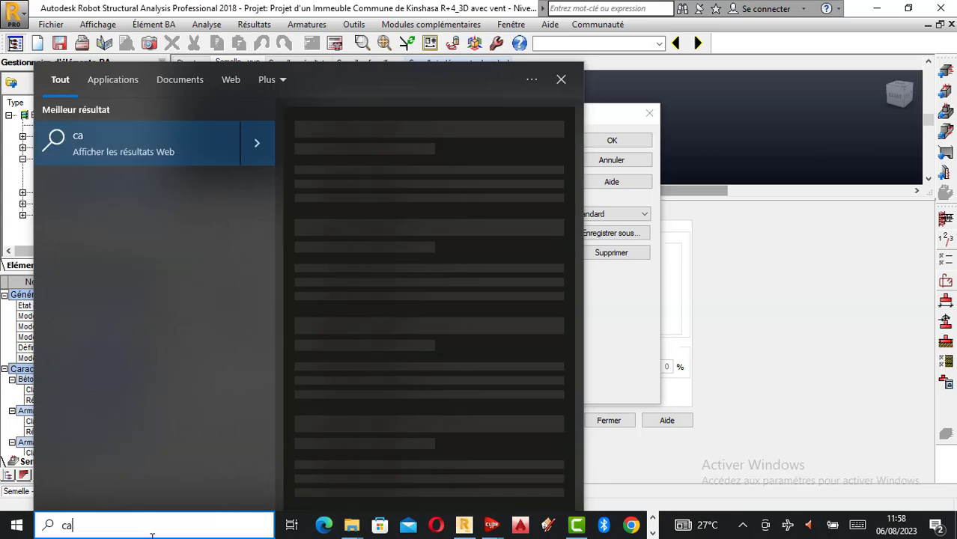
text(l)
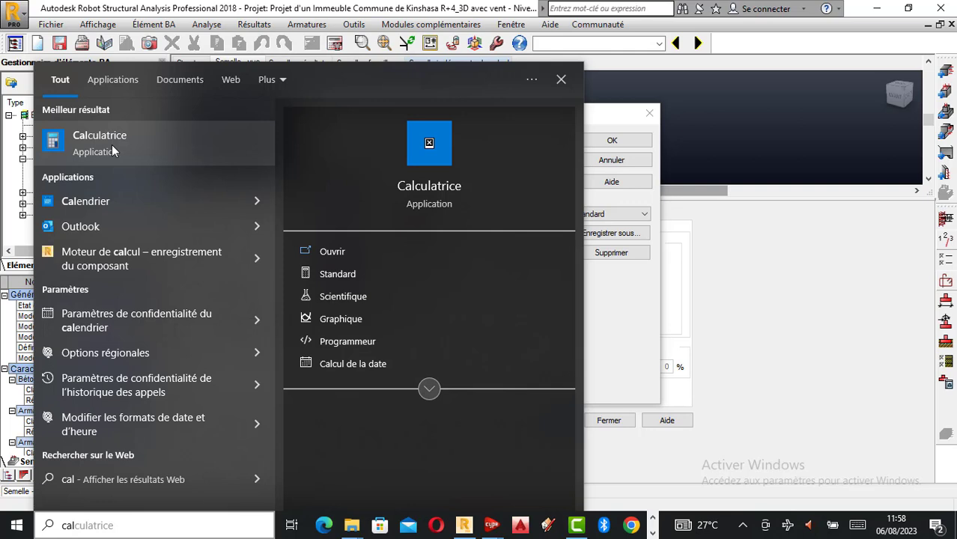
click(112, 146)
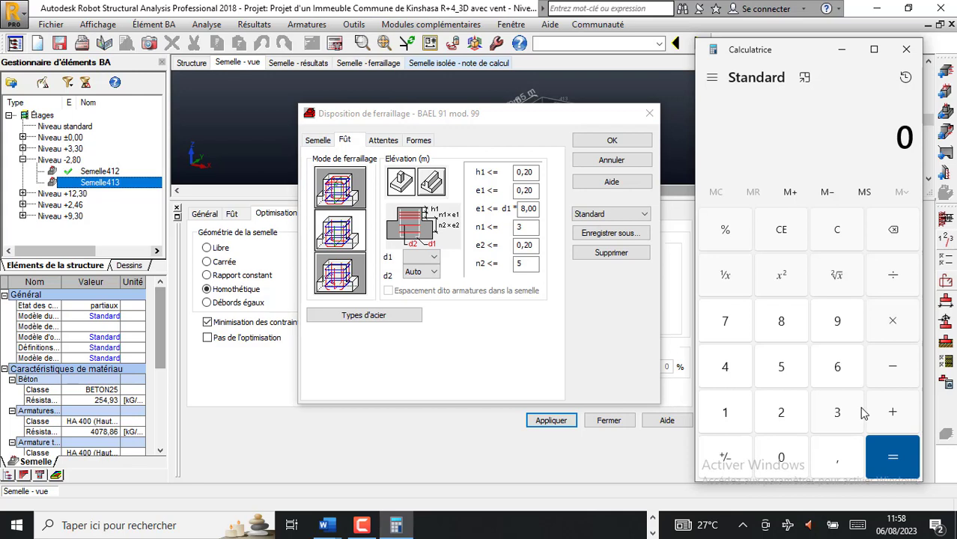
Calculate 3,00 minus 0,20 in Calculatrice.
click(829, 409)
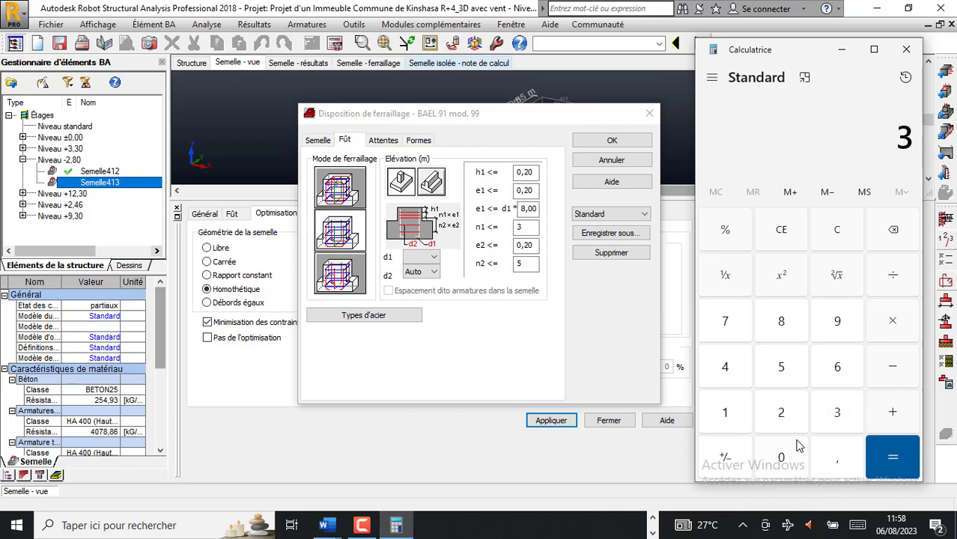
click(837, 458)
click(781, 450)
click(781, 450)
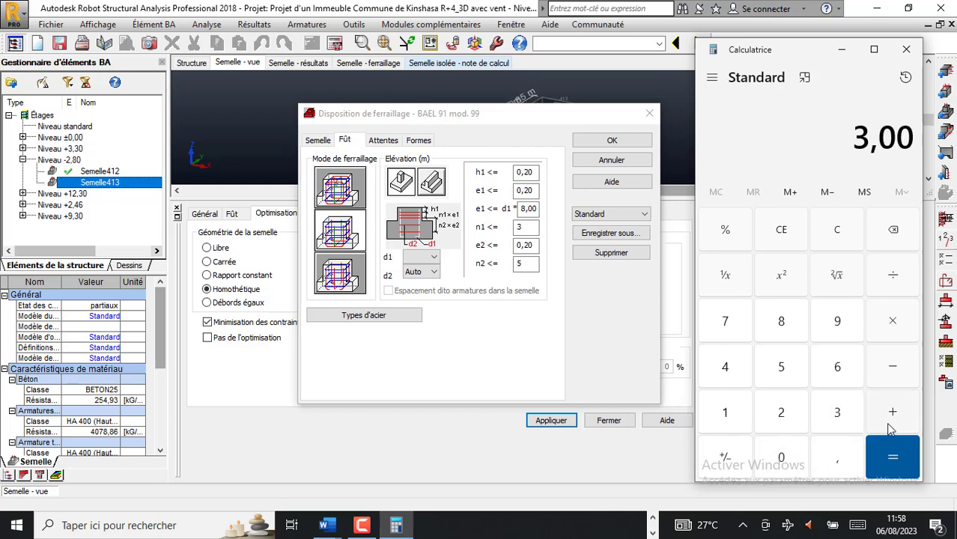
click(894, 371)
click(780, 458)
click(837, 459)
click(789, 424)
click(800, 451)
click(883, 463)
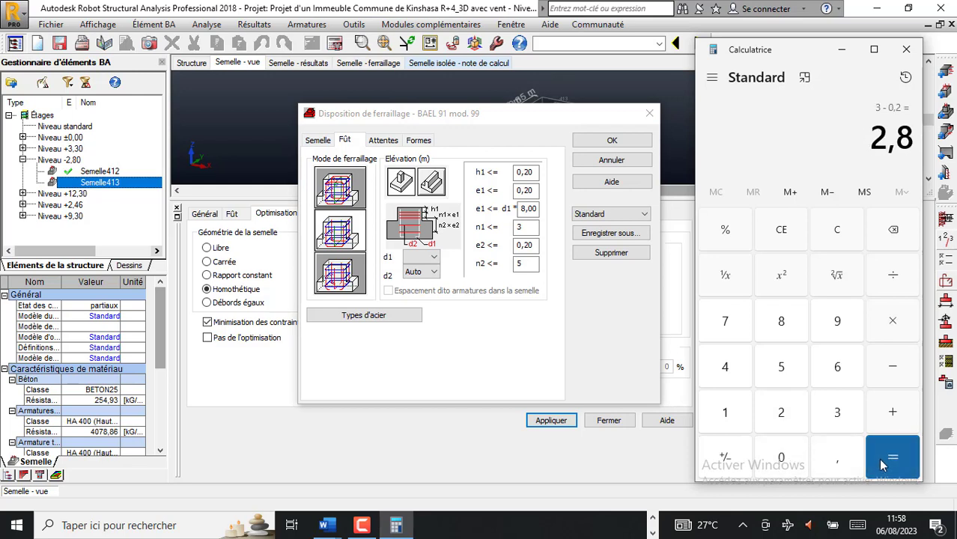
Clear the calculation and divide 3 by 0,20.
click(837, 235)
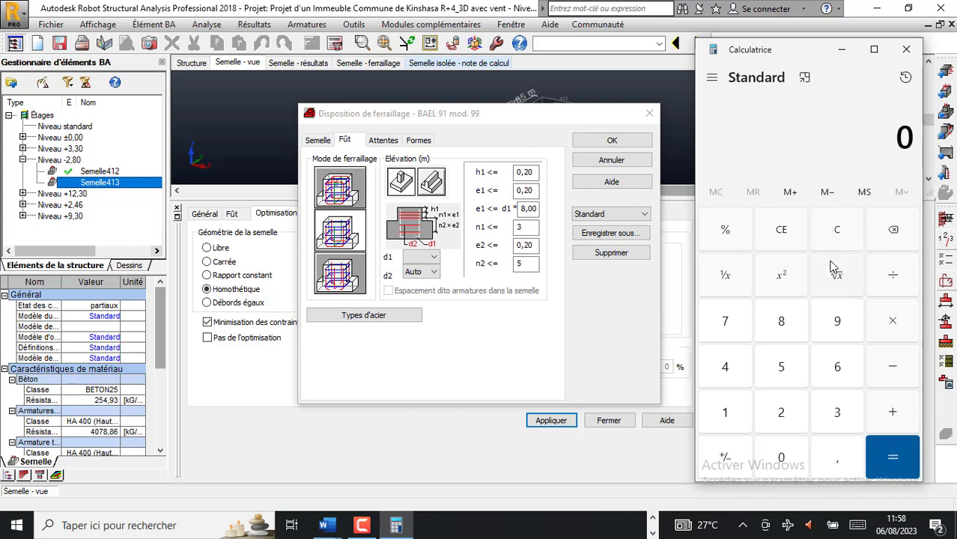
click(838, 412)
click(905, 289)
click(796, 455)
click(830, 456)
click(783, 414)
click(781, 457)
click(888, 448)
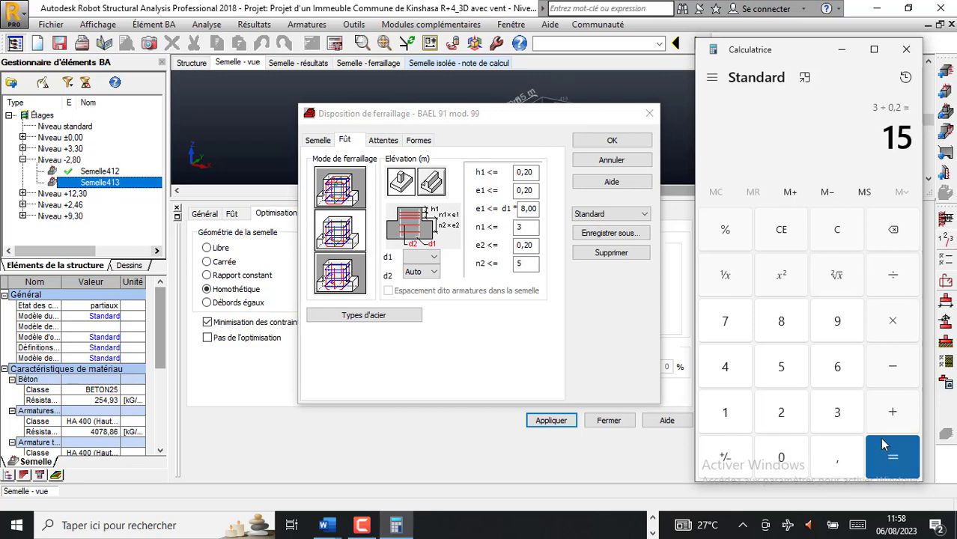
Switch back to Robot Structural Analysis and set both the n1 and n2 limits of the fût reinforcement to 10.
click(530, 227)
key(BackSpace)
text(10)
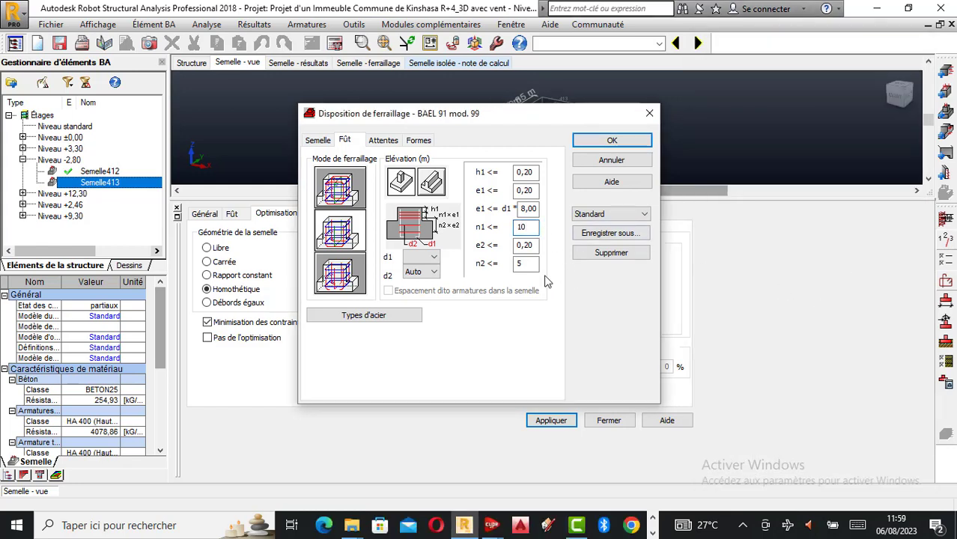
click(527, 264)
key(BackSpace)
text(10)
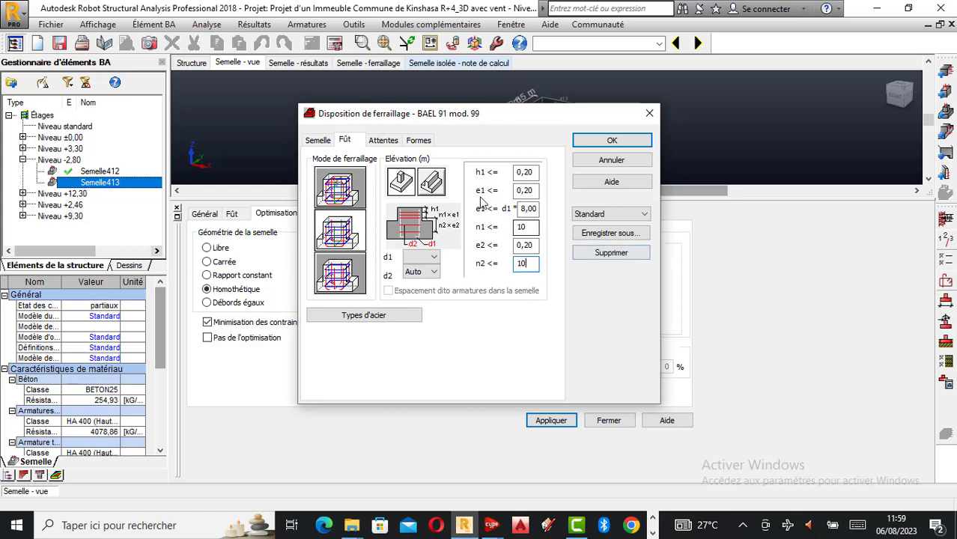
Set the minimum length of the attentes to 0,80 m and accept Dito armatures longitudinales as their steel type.
click(382, 140)
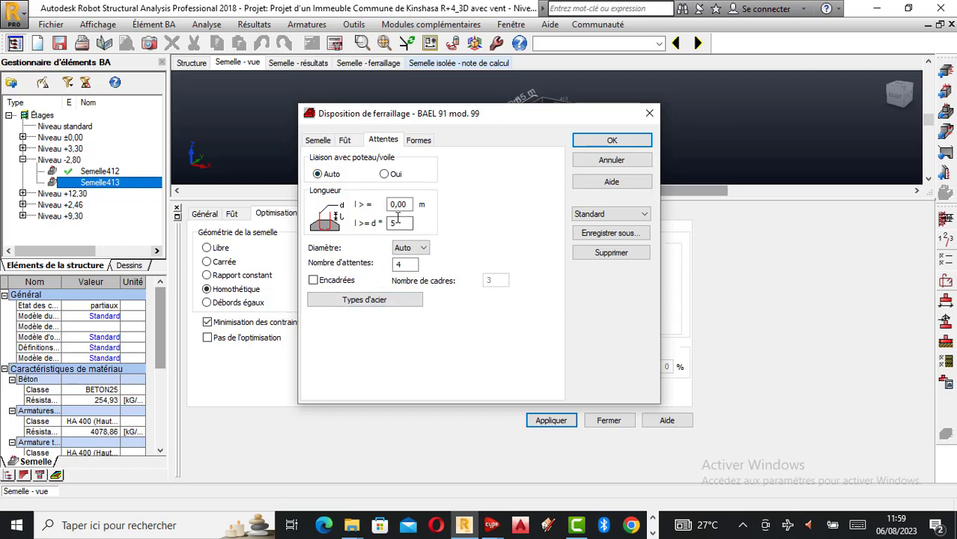
double_click(403, 204)
text(8)
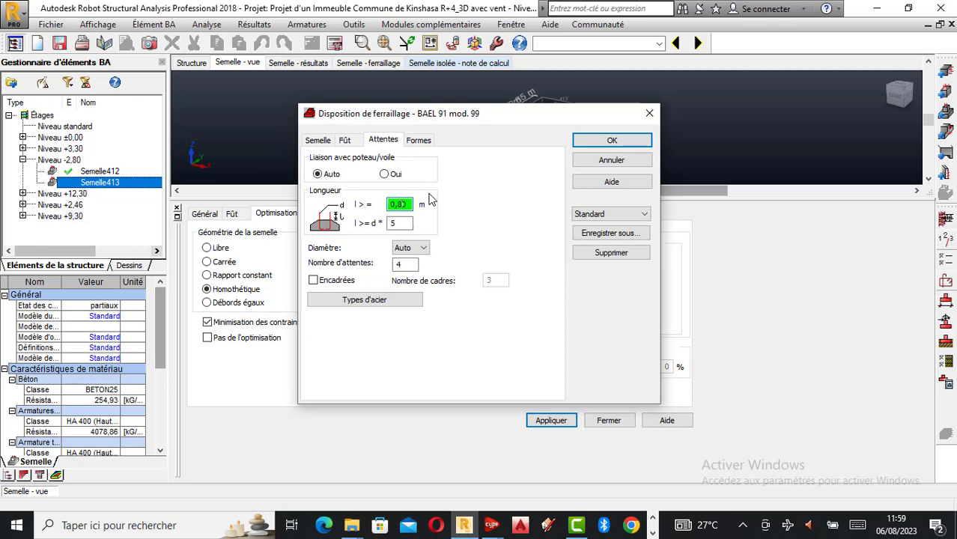
click(391, 299)
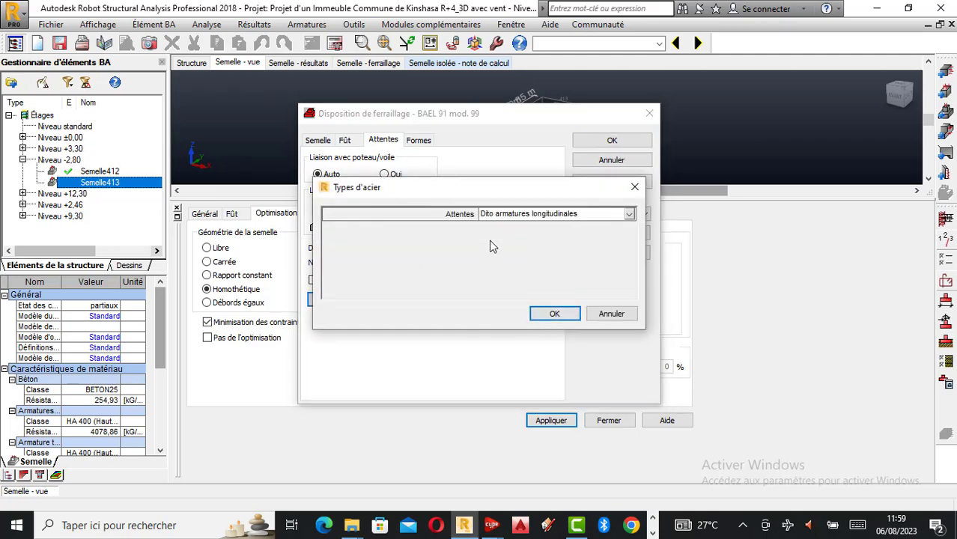
click(554, 313)
Set the left and right hooks of the Barre principale shape to 90,0 degrees.
click(418, 141)
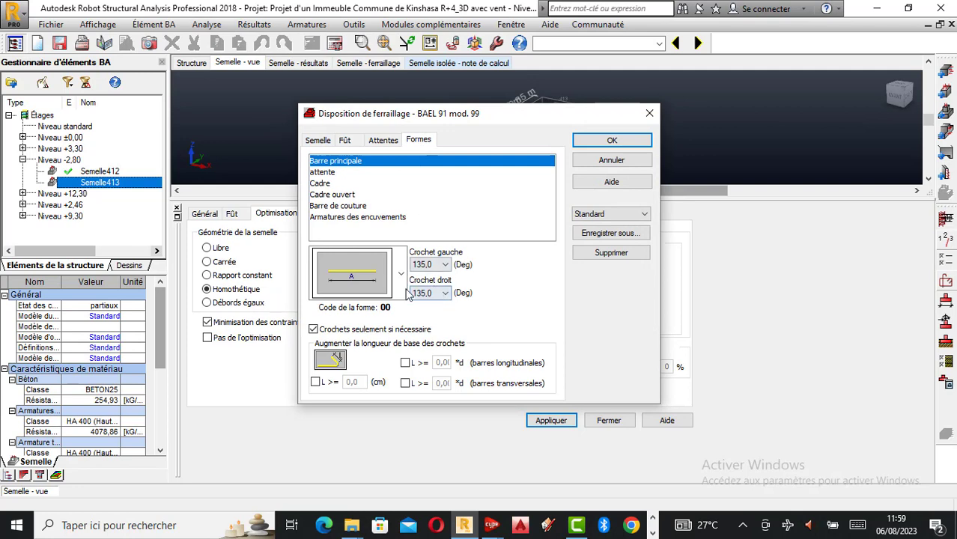
click(445, 264)
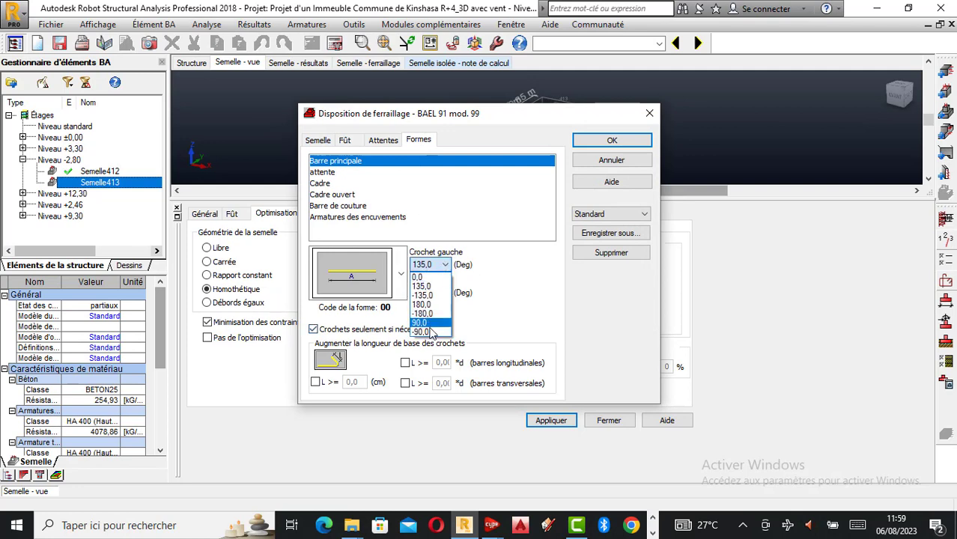
click(430, 324)
click(445, 293)
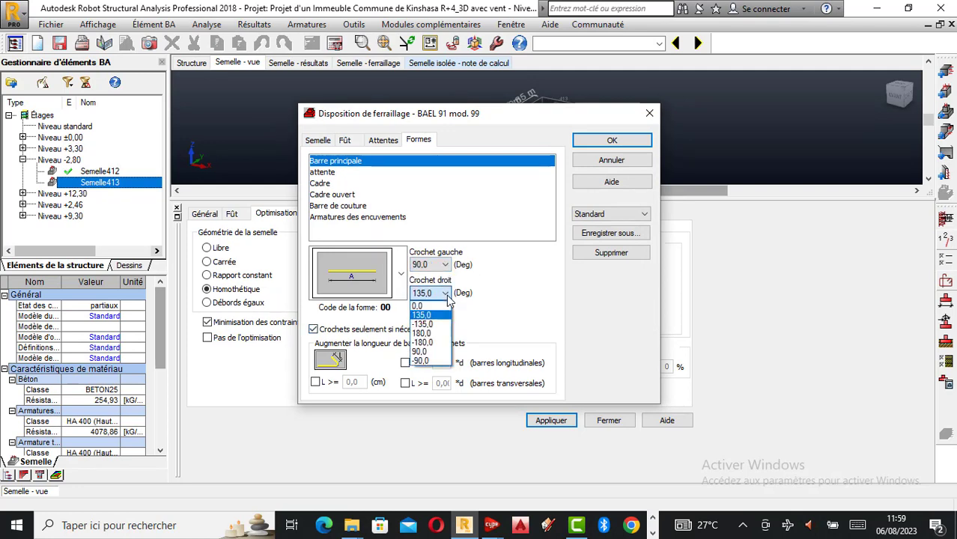
click(420, 352)
Disable Crochets seulement si nécessaire, set the minimum hook base length to 10 cm and close the reinforcement layout settings.
click(313, 330)
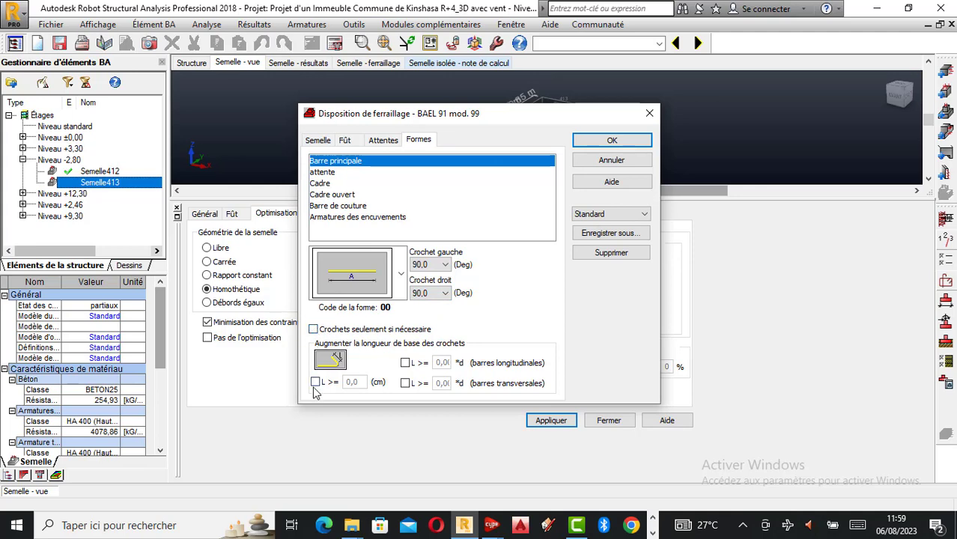
click(315, 383)
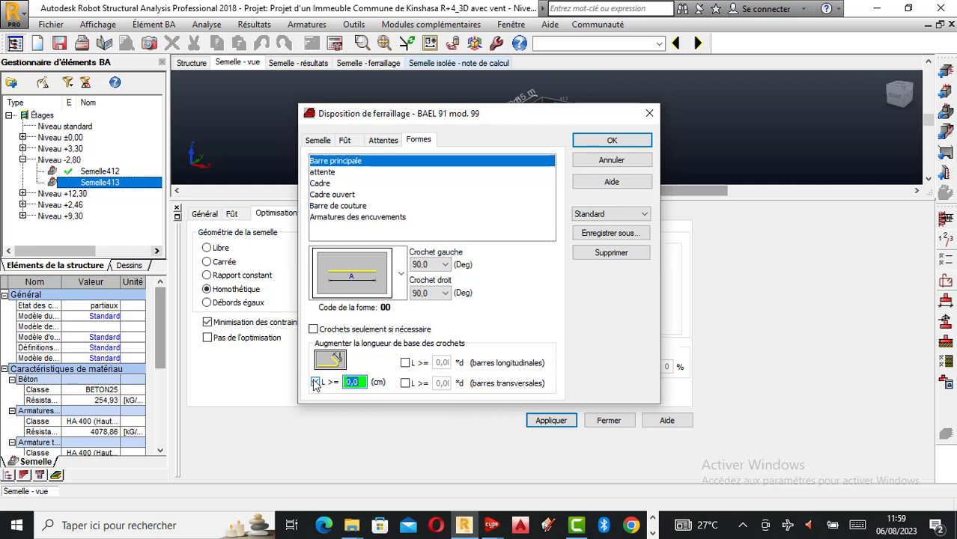
text(10)
click(594, 161)
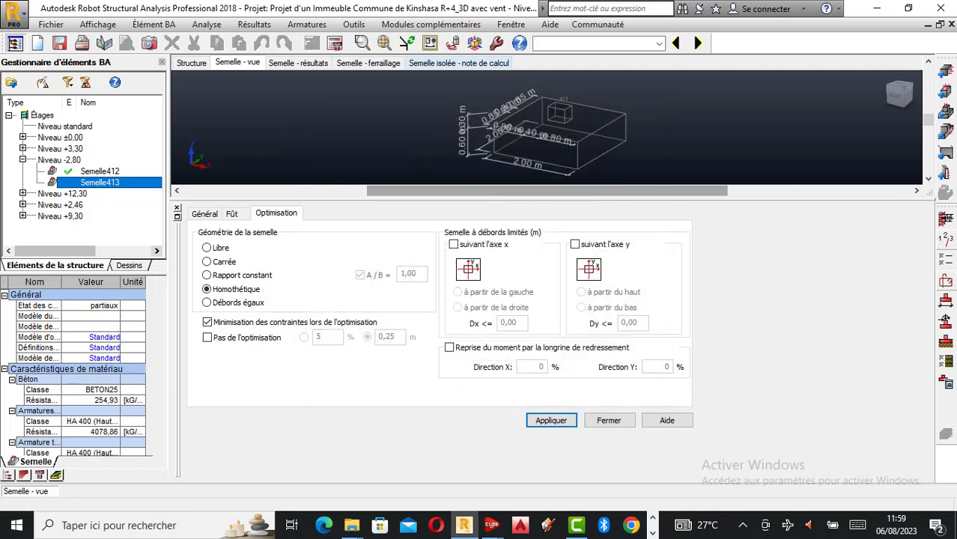
Examine the Elu load applied to footing Semelle413, leaving its values as they are.
click(945, 323)
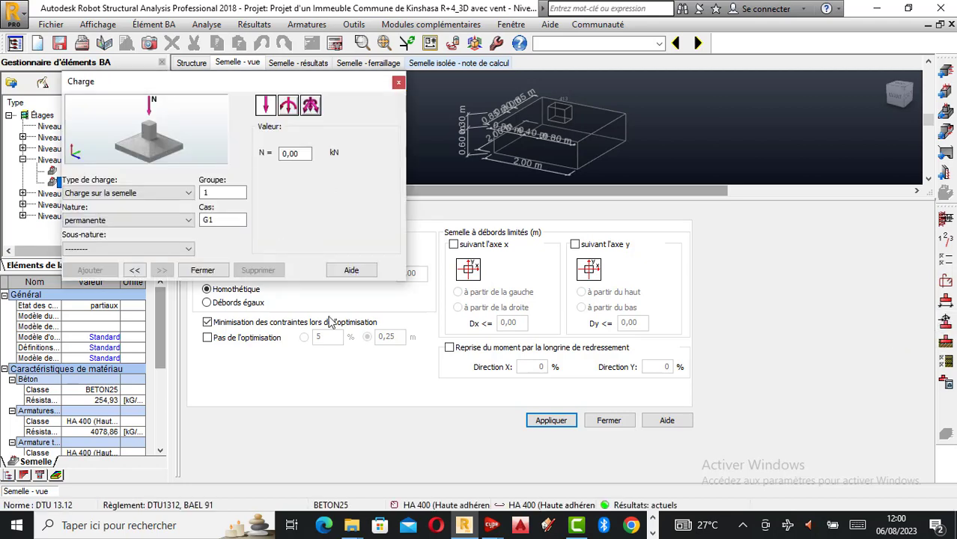
click(127, 249)
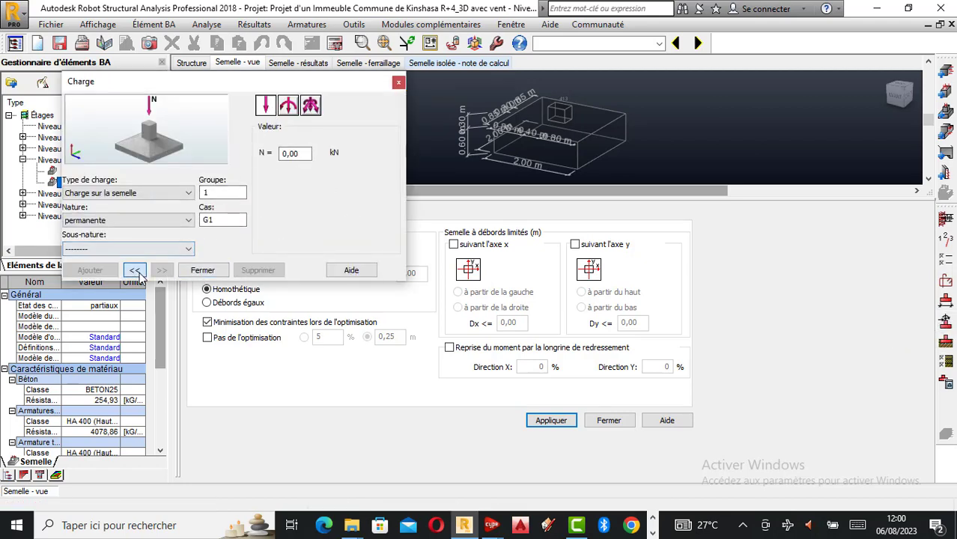
click(135, 270)
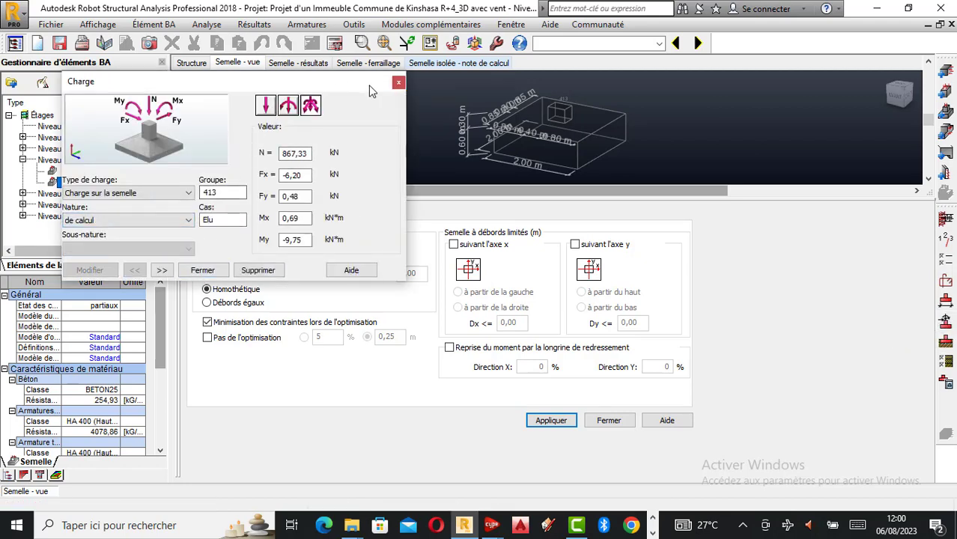
click(398, 82)
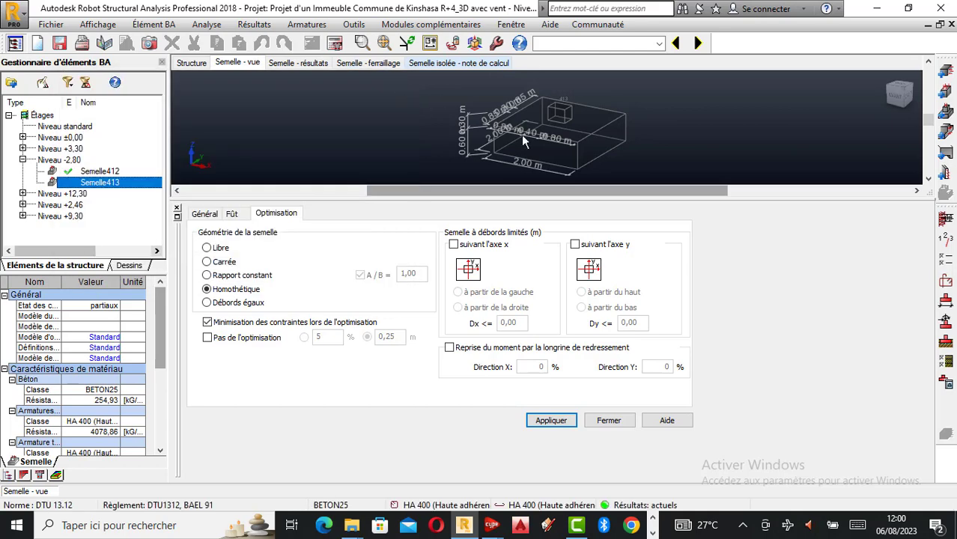
Open the soil parameters of footing Semelle413 and widen the Nom column of the soil layer table.
click(946, 343)
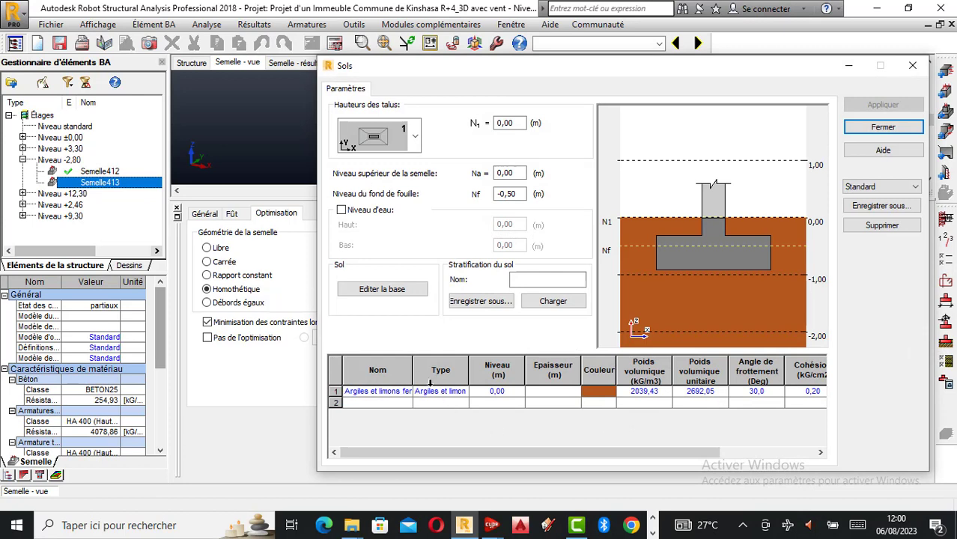
drag(412, 375, 448, 374)
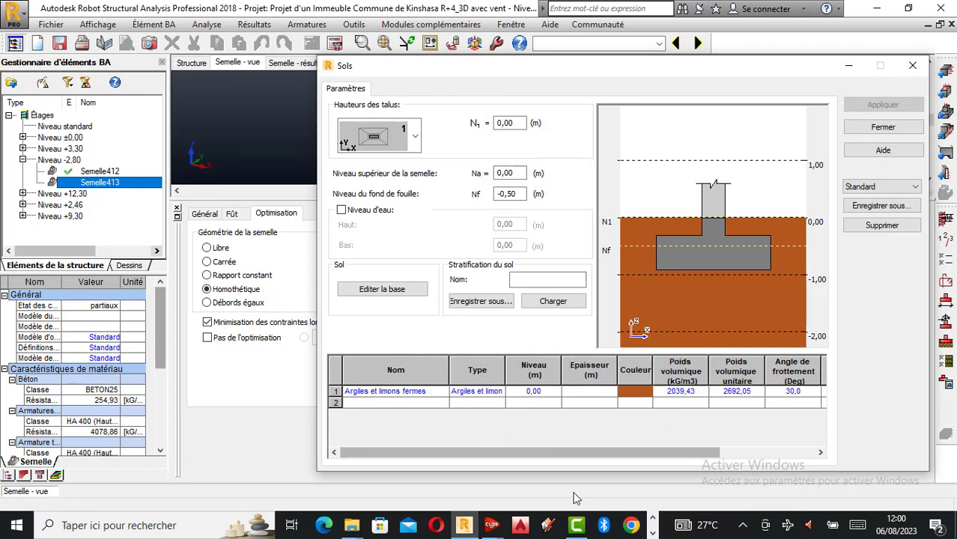
Switch to Adobe Reader and read the soil stratification on page 10 of the report, highlighting Remblai en bri cailloux.
click(652, 518)
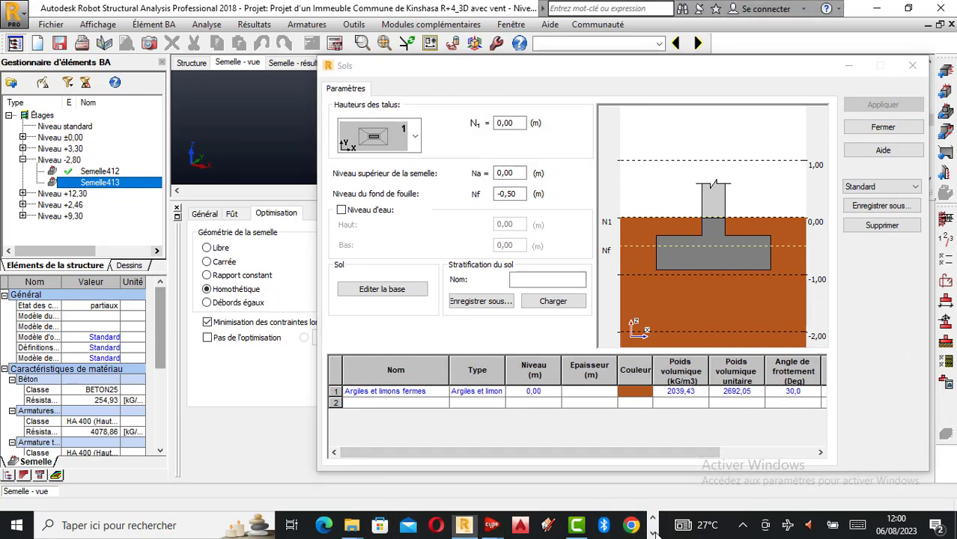
click(652, 533)
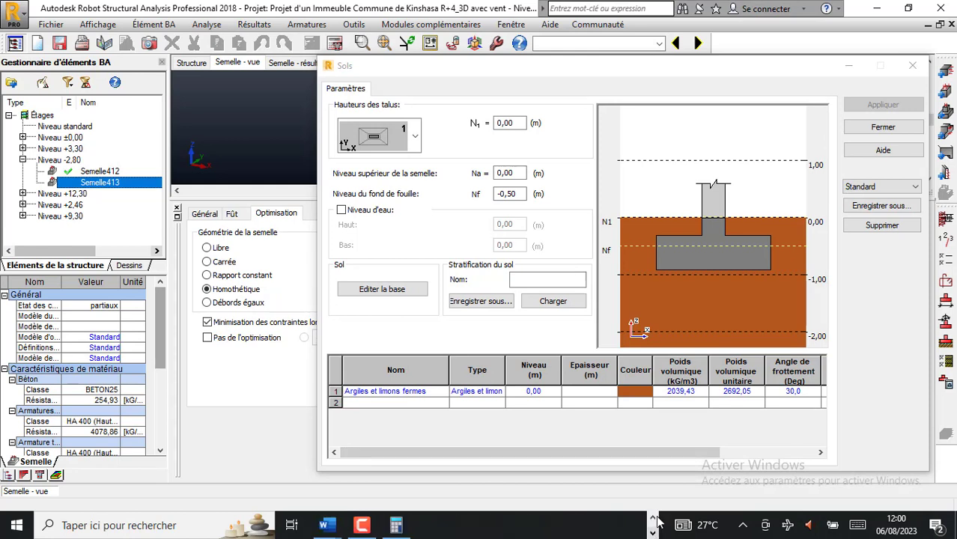
click(652, 517)
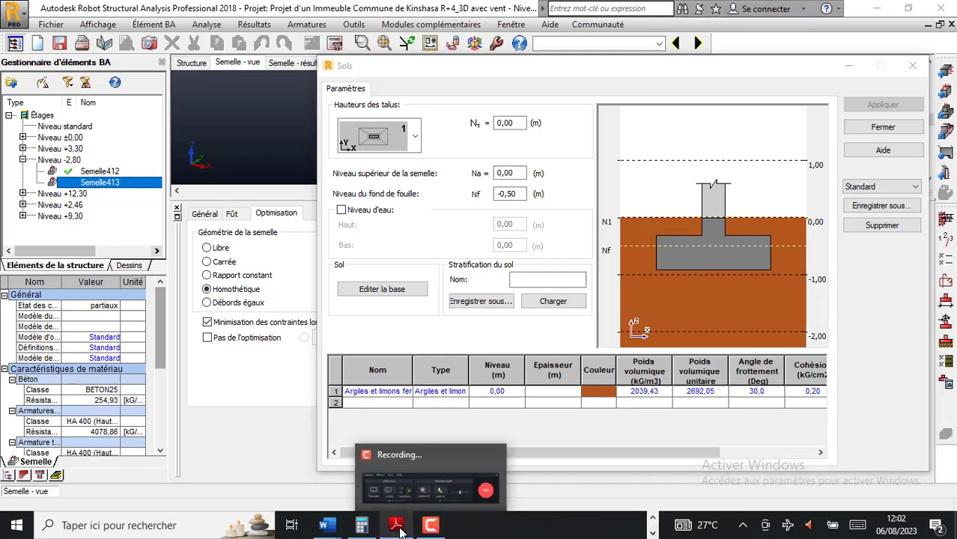
click(399, 527)
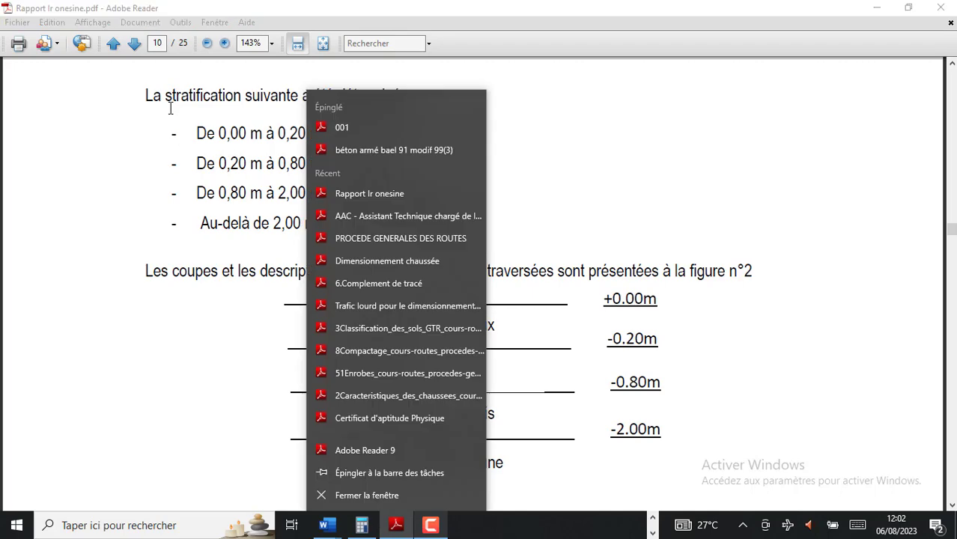
click(613, 191)
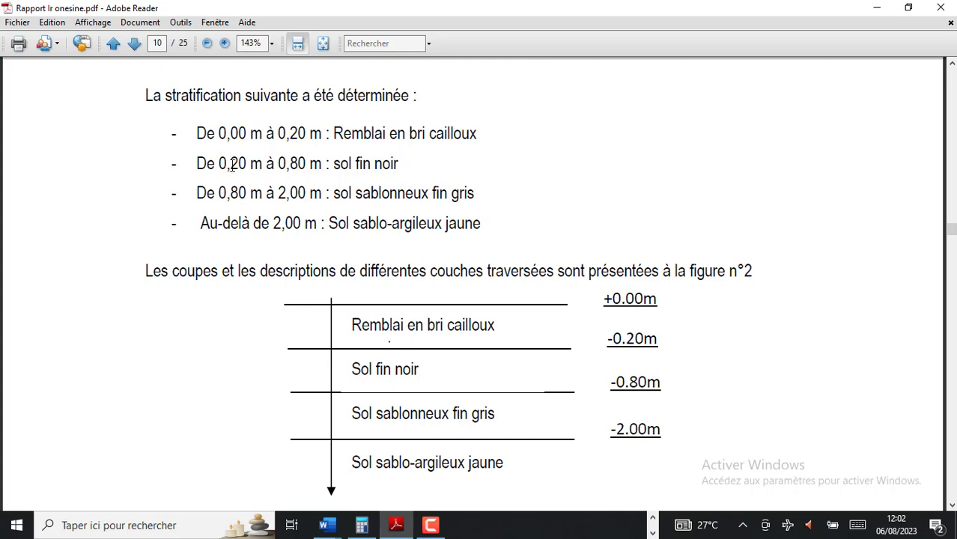
drag(476, 133, 353, 138)
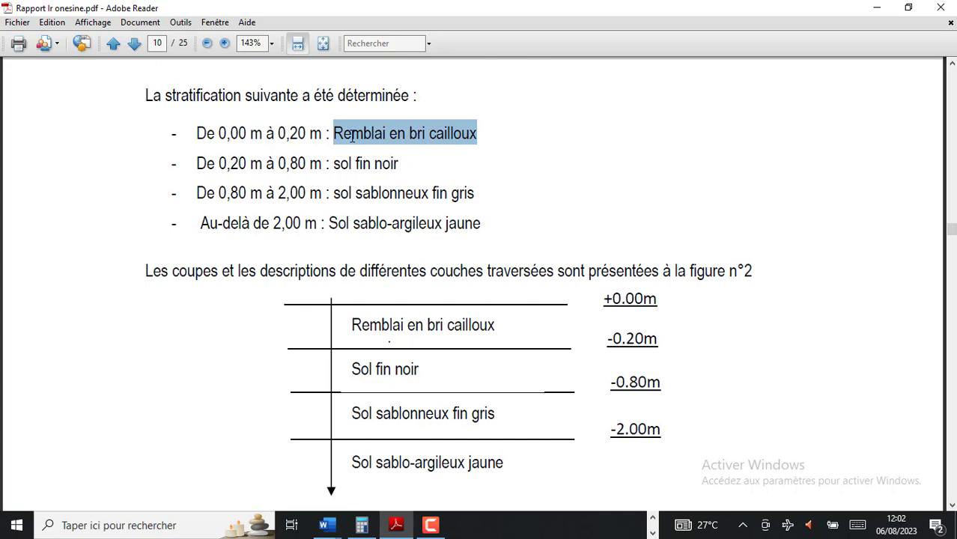
Switch back to Robot Structural Analysis and widen the soil table's Nom column to show the full layer name.
click(652, 517)
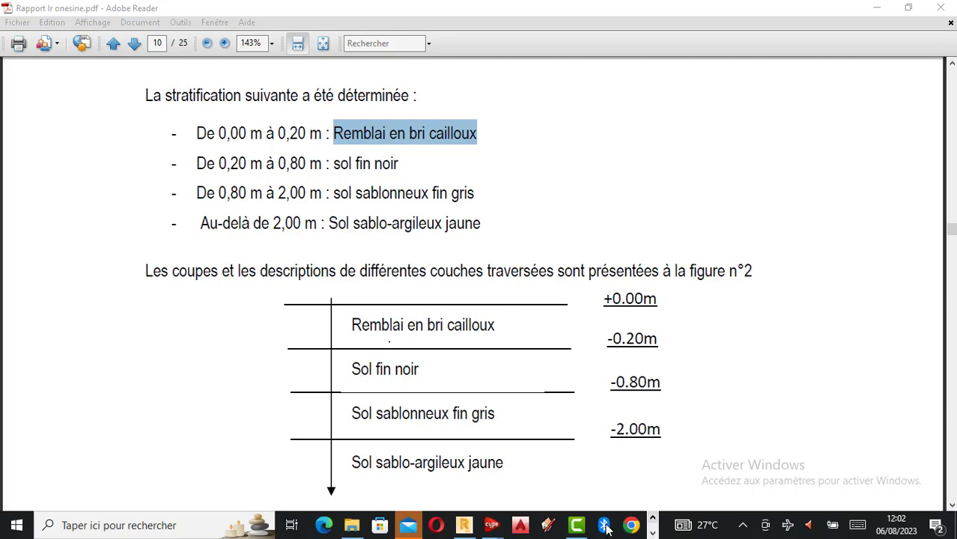
click(462, 526)
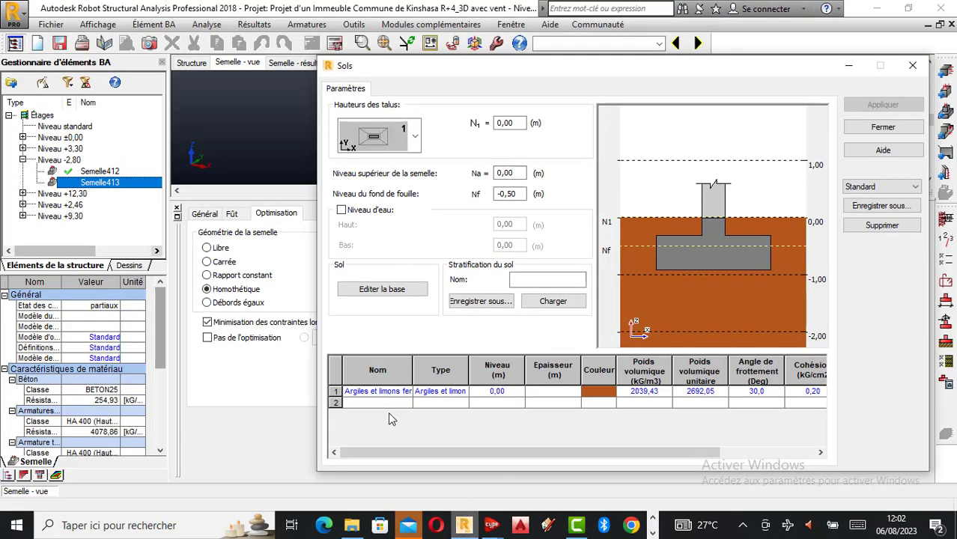
drag(414, 374, 440, 374)
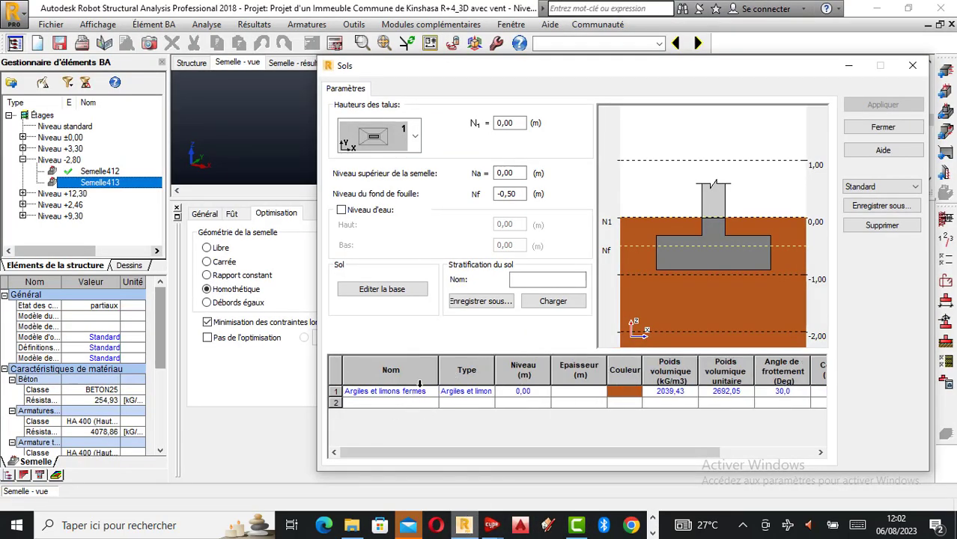
Name the first soil layer "Remblai en bri cailloux" and set its type to Roches A.
click(431, 391)
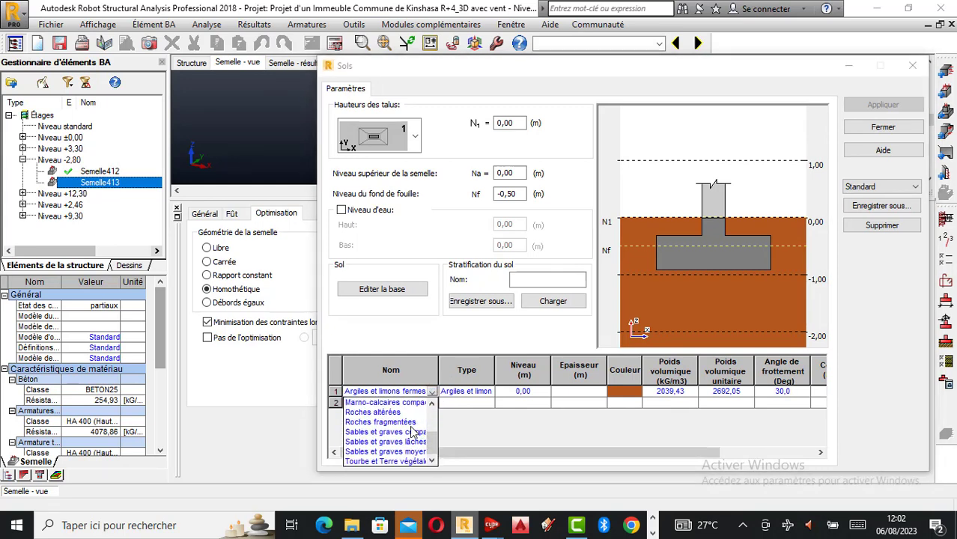
scroll(411, 432, up, 1)
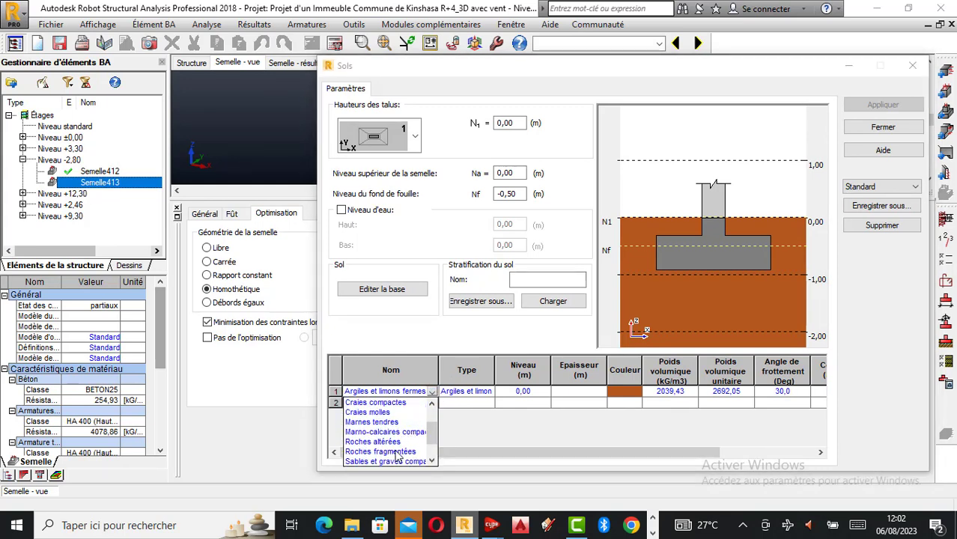
click(395, 442)
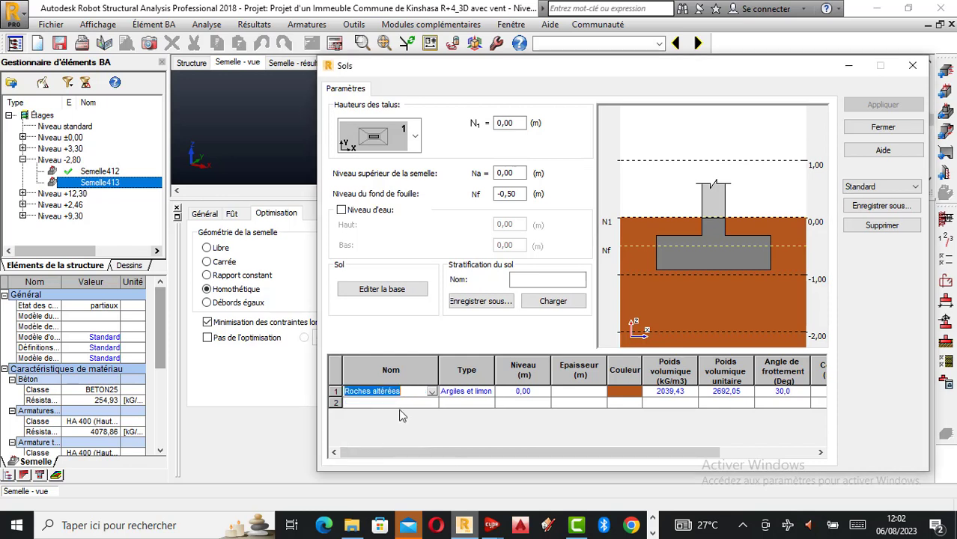
scroll(400, 411, up, 1)
click(487, 391)
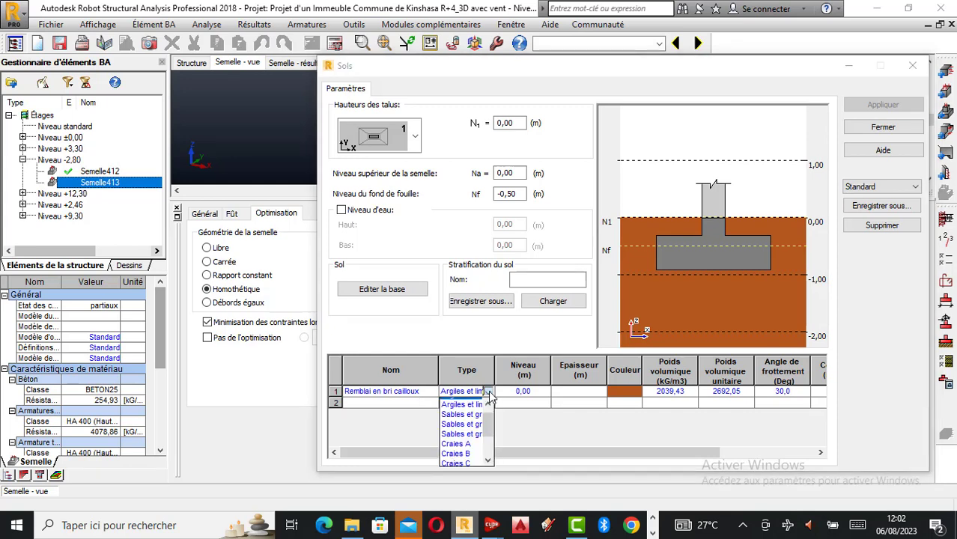
scroll(469, 447, down, 1)
click(464, 462)
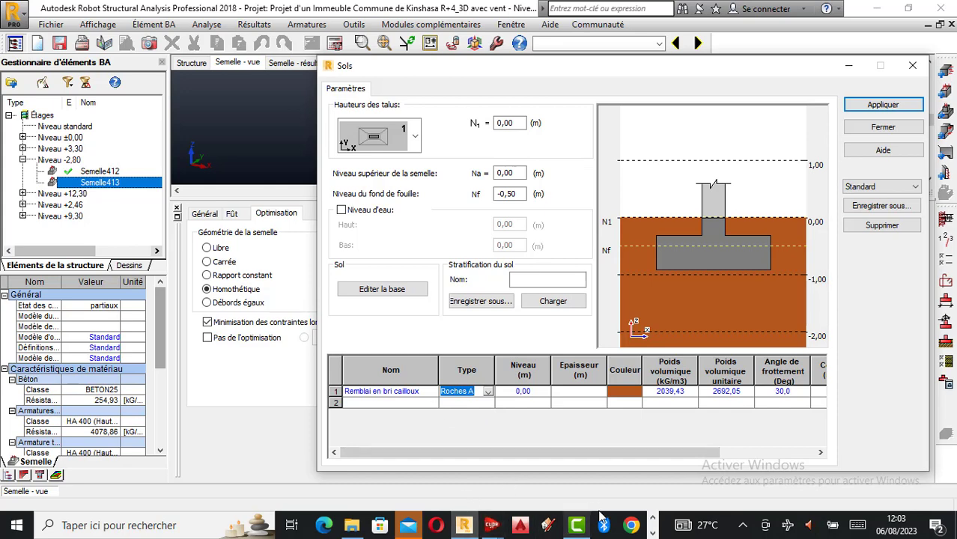
Switch to Adobe Reader, copy "sol fin noir" from the stratification list on page 10, and return to Robot Structural Analysis.
click(652, 532)
click(396, 524)
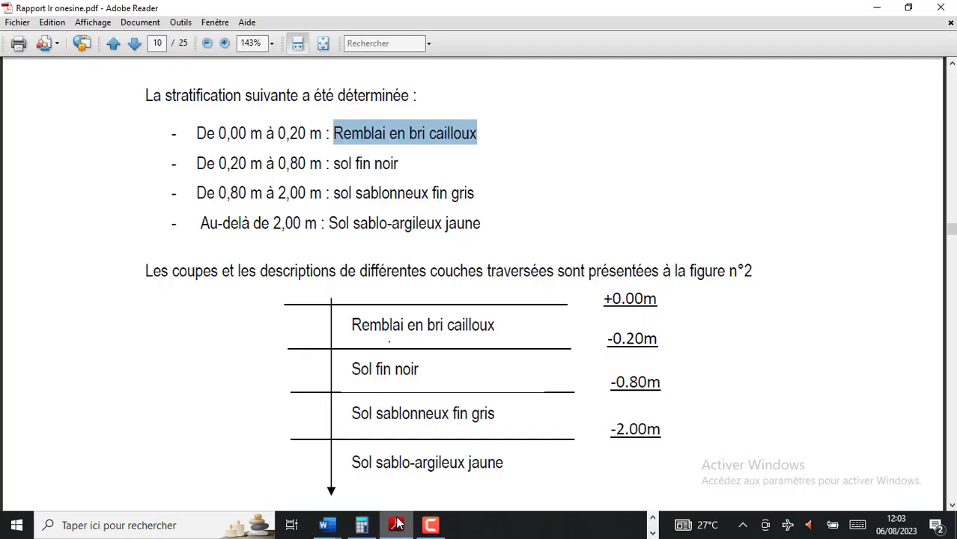
drag(401, 162, 338, 163)
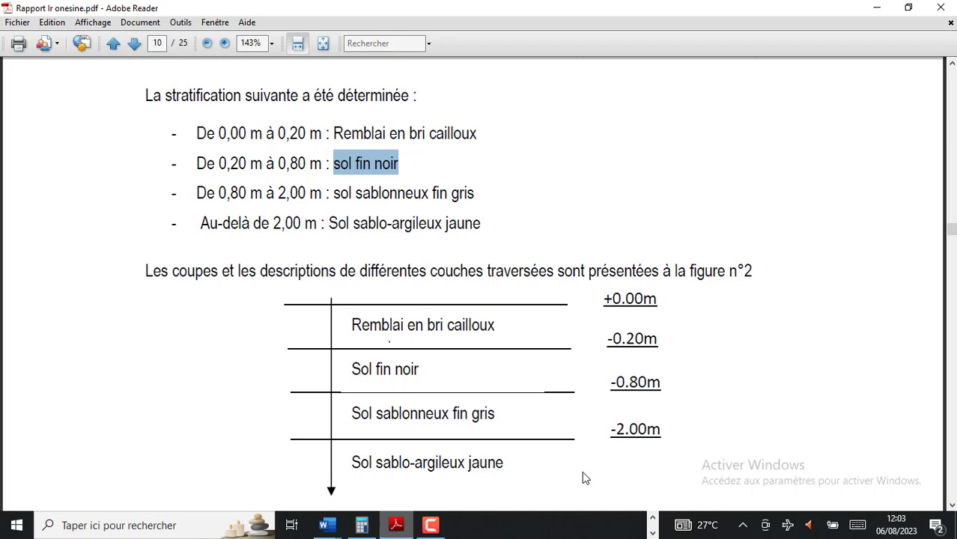
click(655, 533)
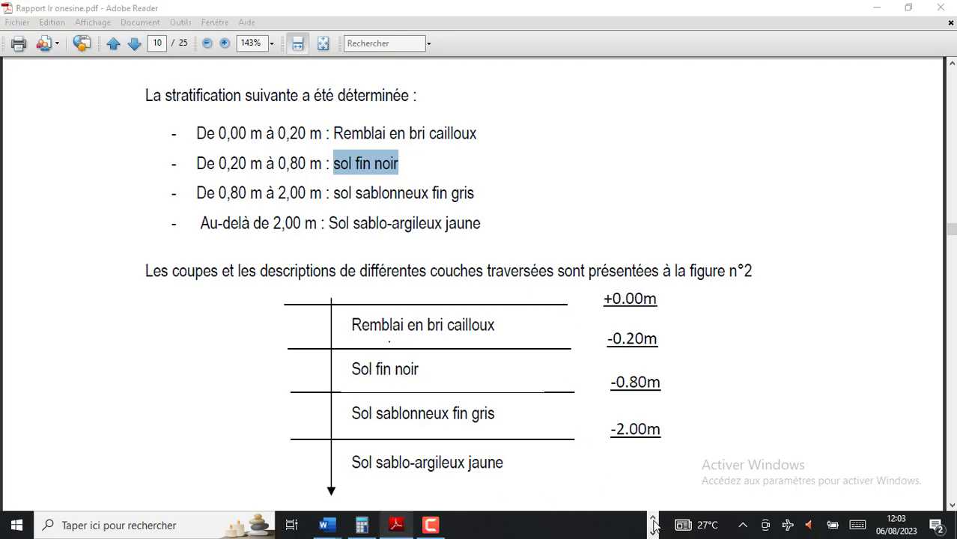
click(464, 524)
Add a second layer to the soil table and name it "Sol fin noir".
click(421, 402)
click(430, 402)
click(430, 405)
scroll(393, 443, down, 3)
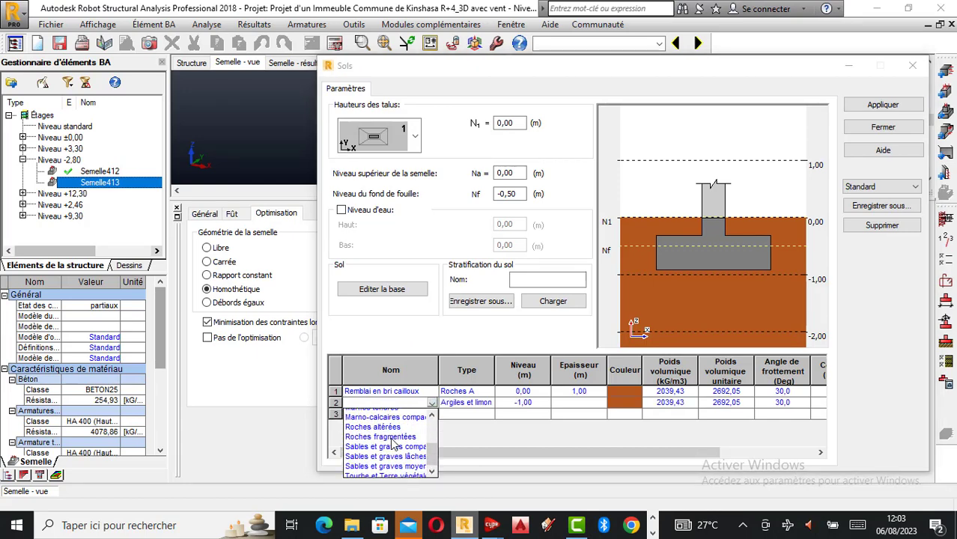
scroll(415, 453, up, 3)
scroll(414, 455, down, 5)
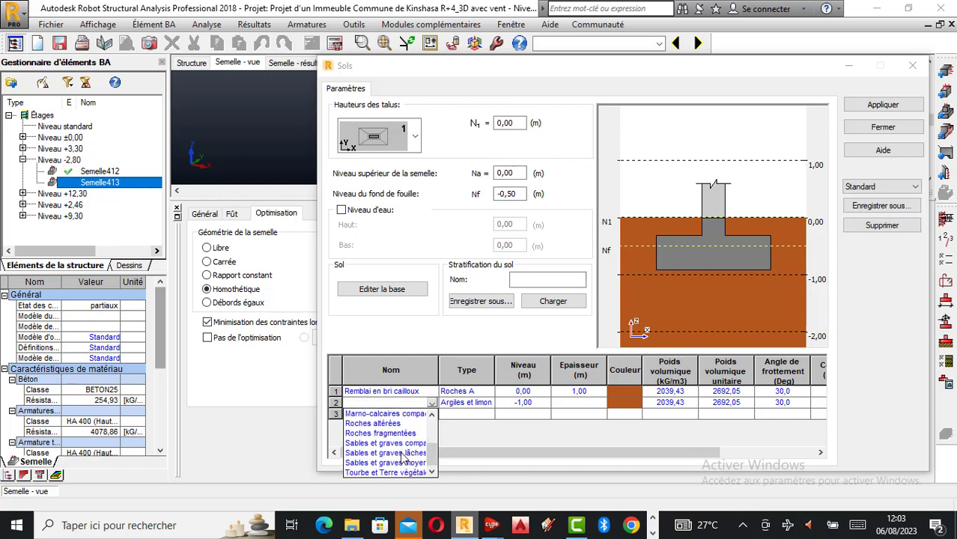
click(402, 458)
text(sol fin noir)
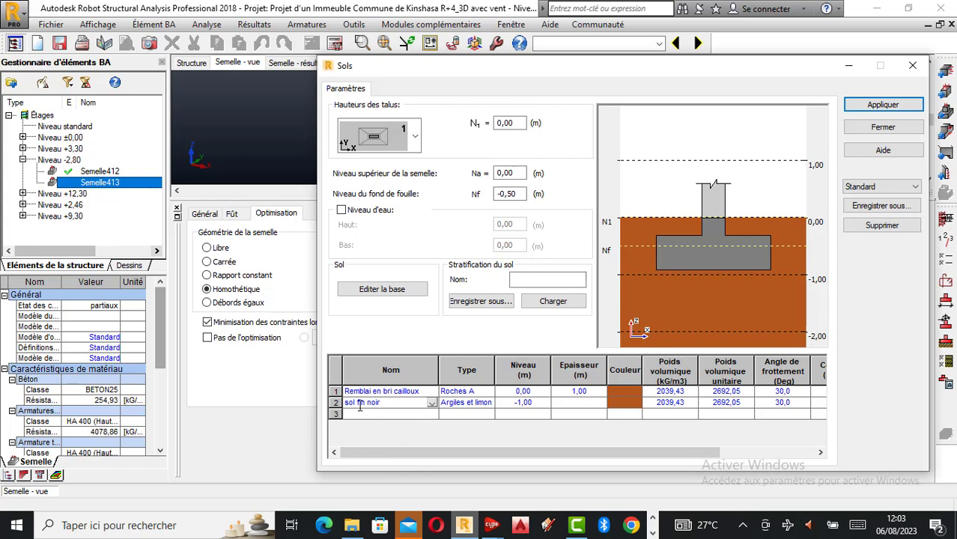
key(BackSpace)
text(S)
Widen the Type column, set Sol fin noir to Sables et graves A, and give the Remblai en bri cailloux layer a 0.20 m thickness.
click(487, 404)
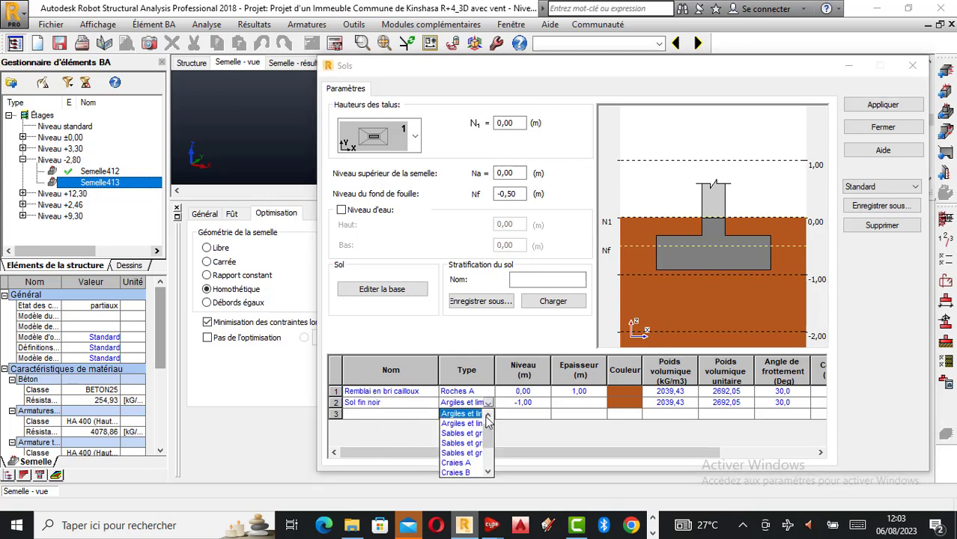
scroll(477, 470, down, 3)
scroll(477, 466, up, 2)
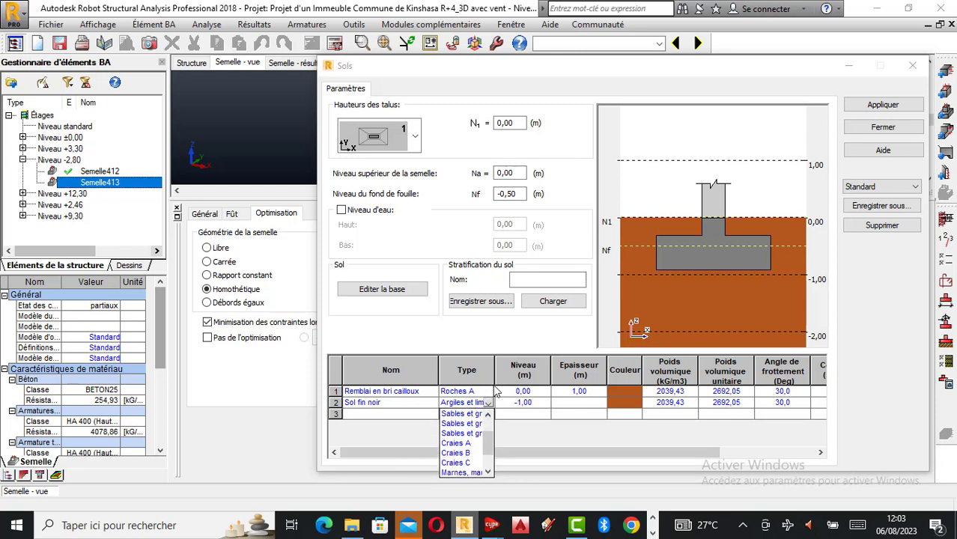
click(495, 381)
drag(495, 374, 551, 373)
click(544, 403)
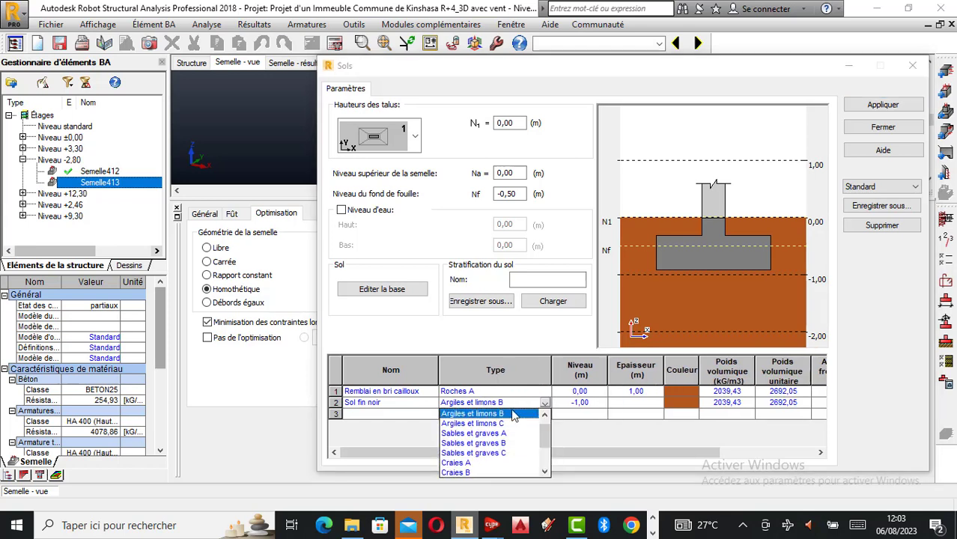
click(502, 433)
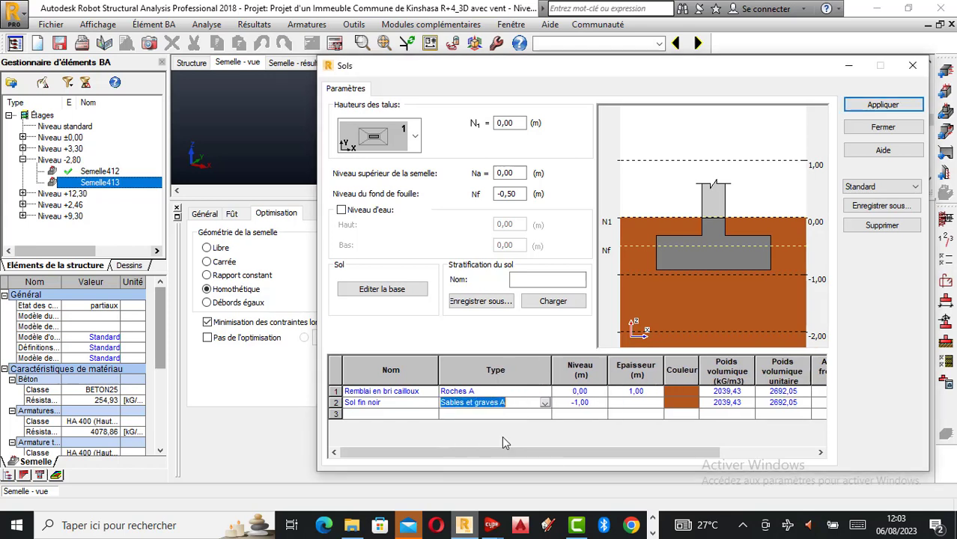
click(640, 393)
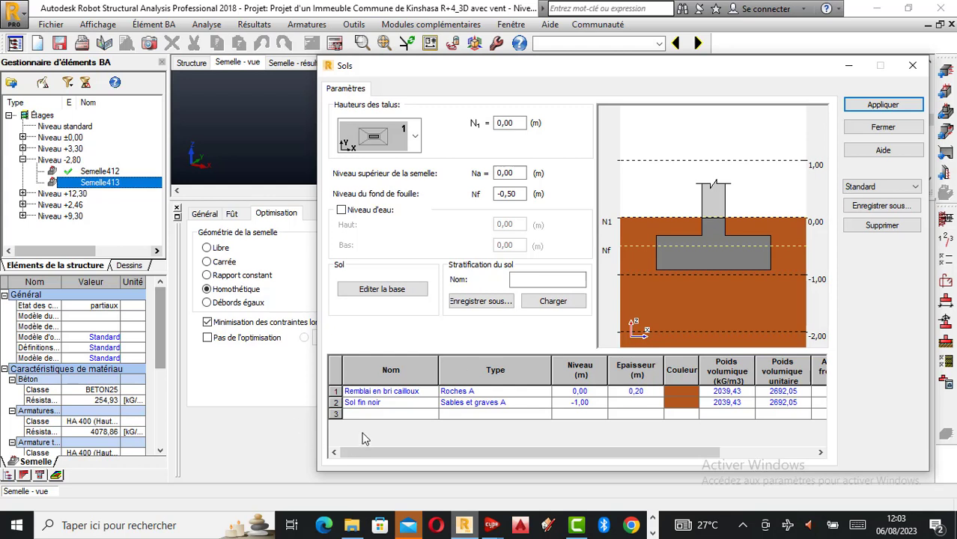
Add a third soil layer, switch to Adobe Reader and copy "sol sablonneux fin gris" from the stratification list.
click(438, 416)
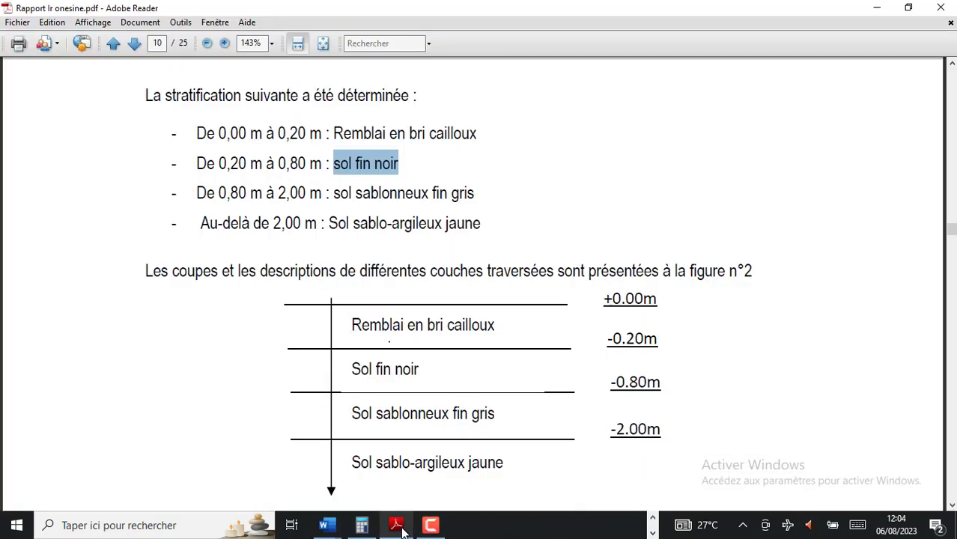
drag(476, 192, 343, 193)
key(ctrl+c)
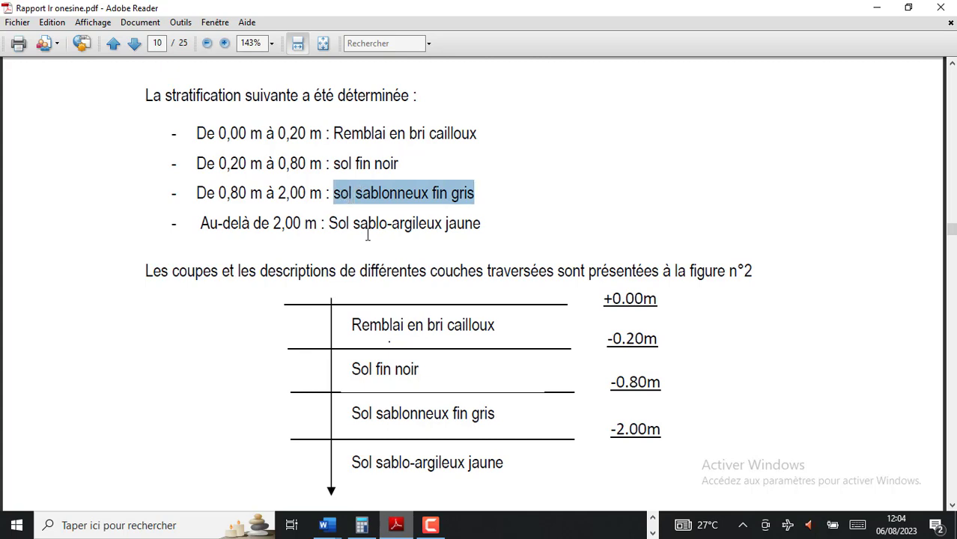
click(653, 519)
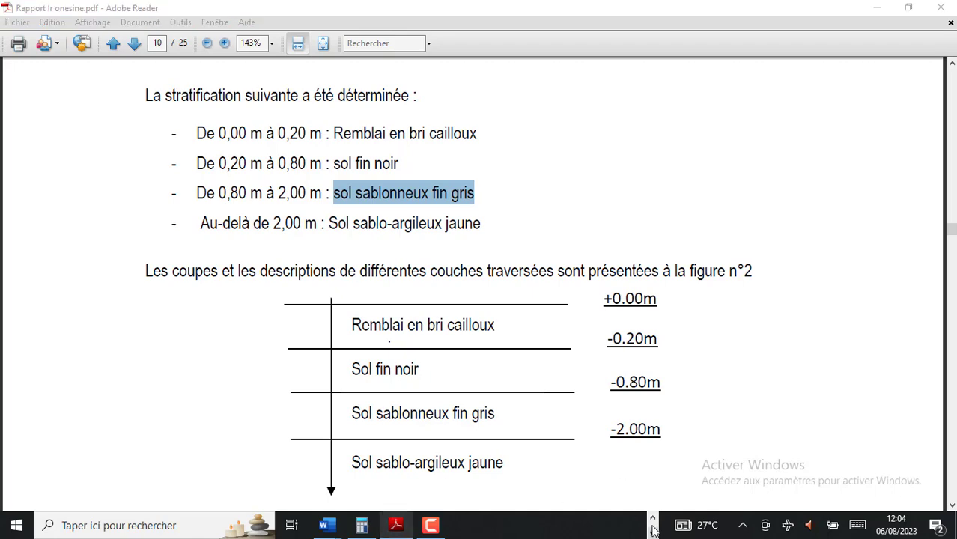
Return to Robot Structural Analysis and name the third soil layer "Sol sablonneux fin gris".
click(465, 524)
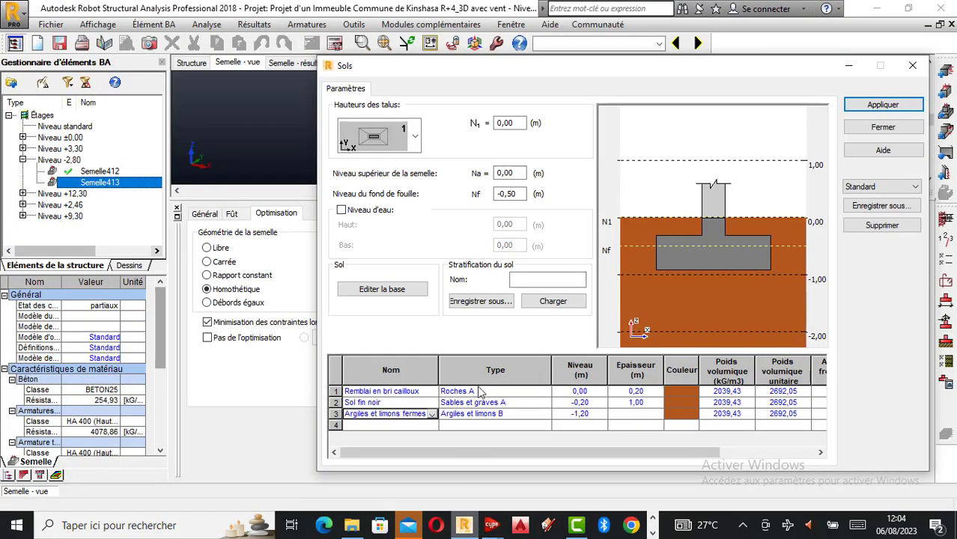
click(432, 414)
scroll(429, 470, down, 5)
scroll(419, 471, down, 1)
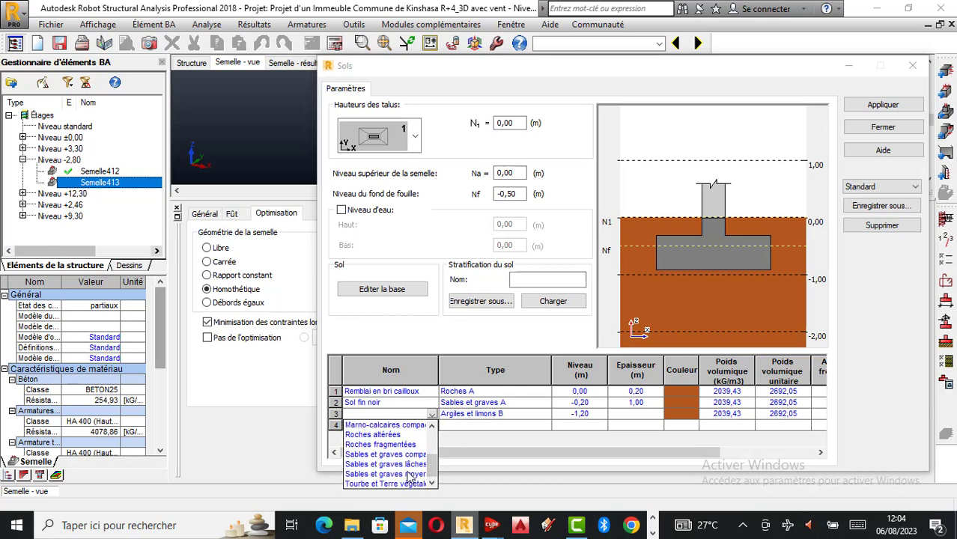
click(408, 476)
key(ctrl+v)
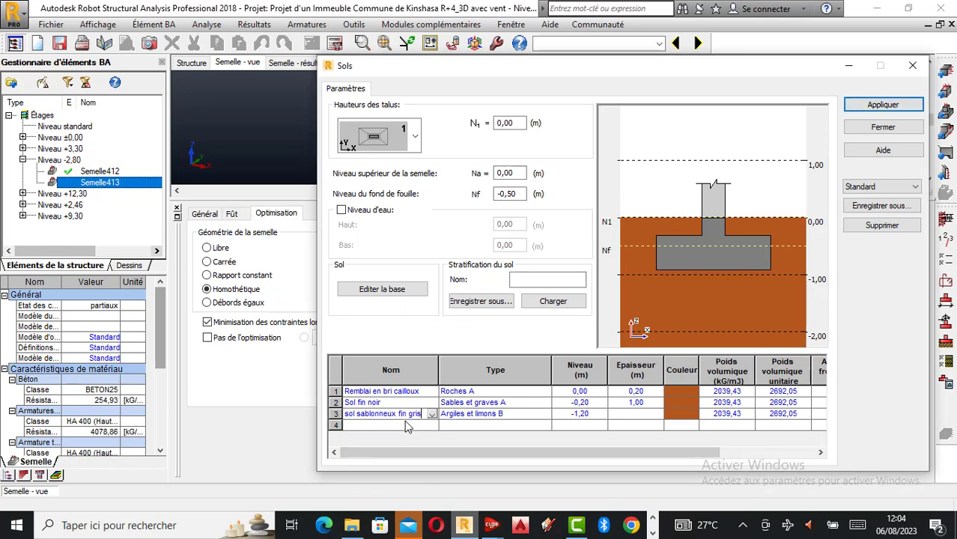
click(349, 414)
key(BackSpace)
text(S)
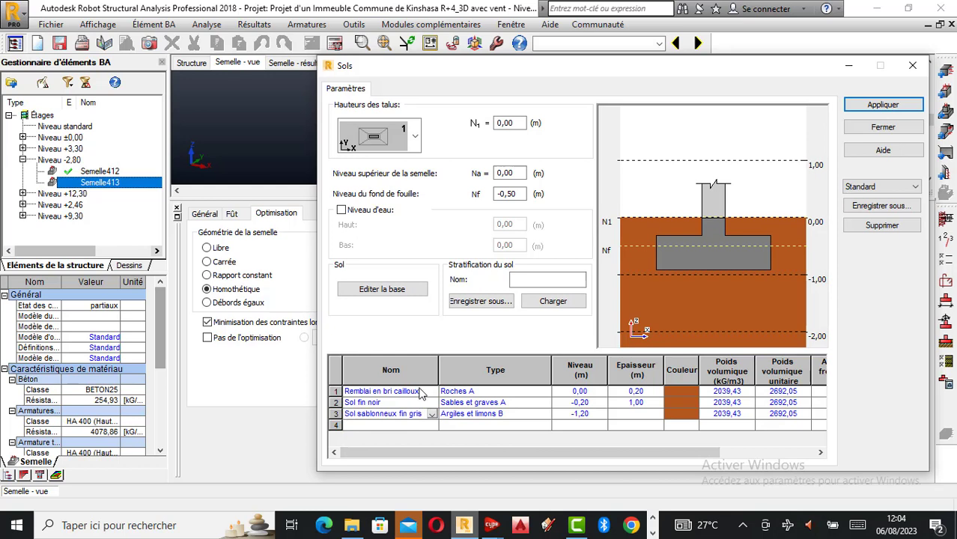
Widen the Nom column slightly and set the Sol sablonneux fin gris layer's type to Sables et graves B.
drag(439, 375, 448, 375)
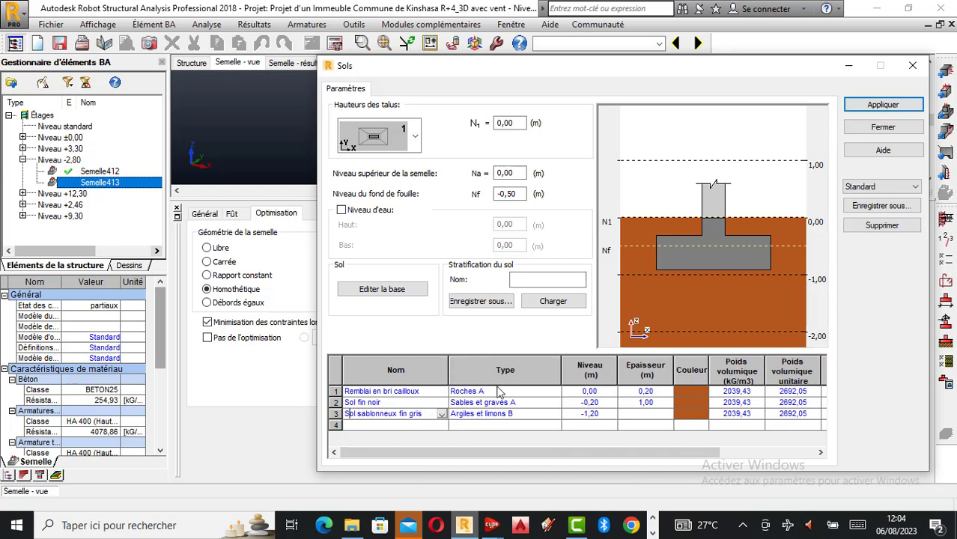
click(549, 415)
click(555, 414)
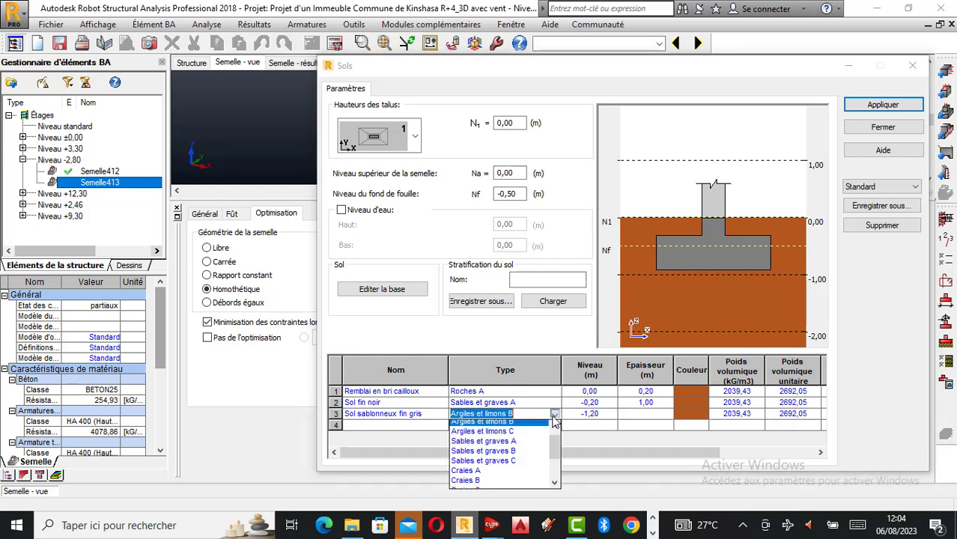
click(502, 455)
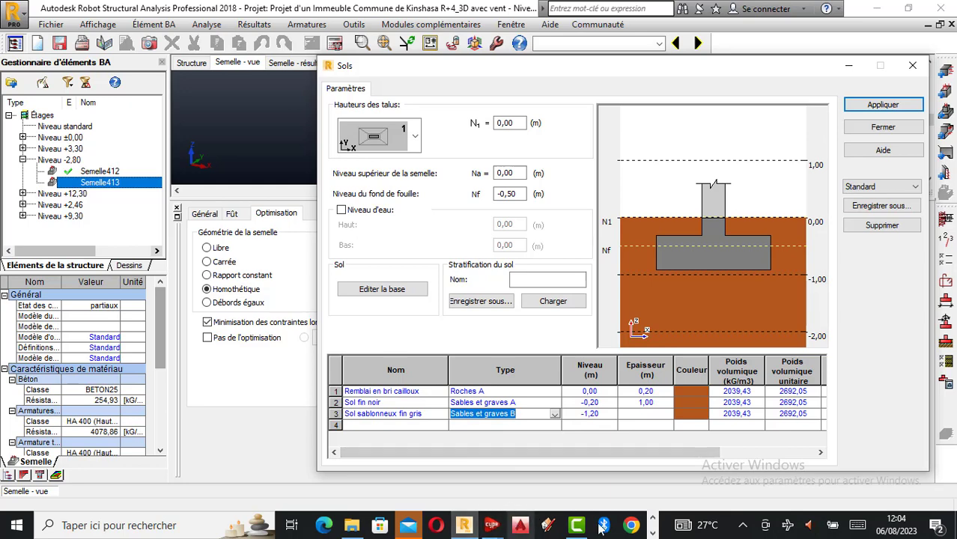
Check the layer depths in the Adobe Reader report, return to the soil table and set the Sol fin noir layer's thickness to 0.80 m.
click(653, 534)
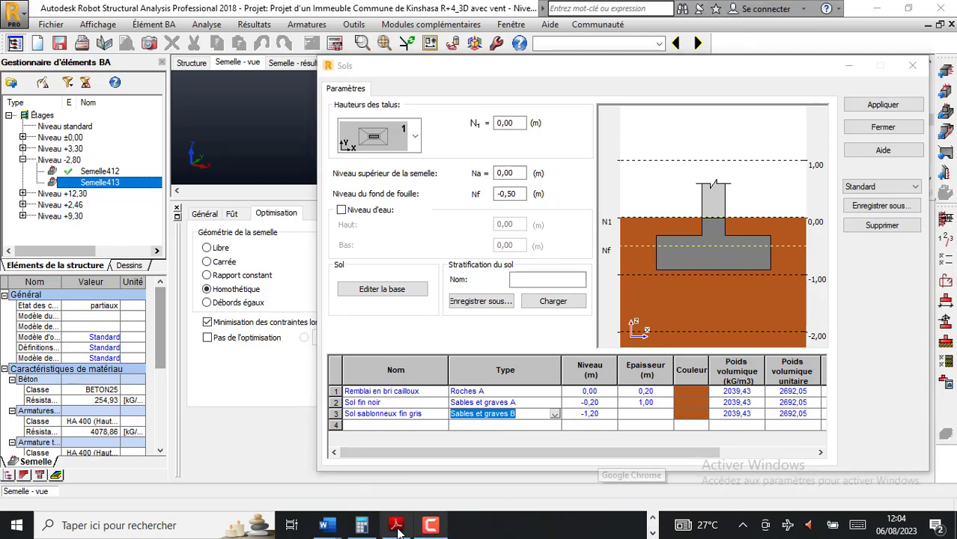
click(397, 526)
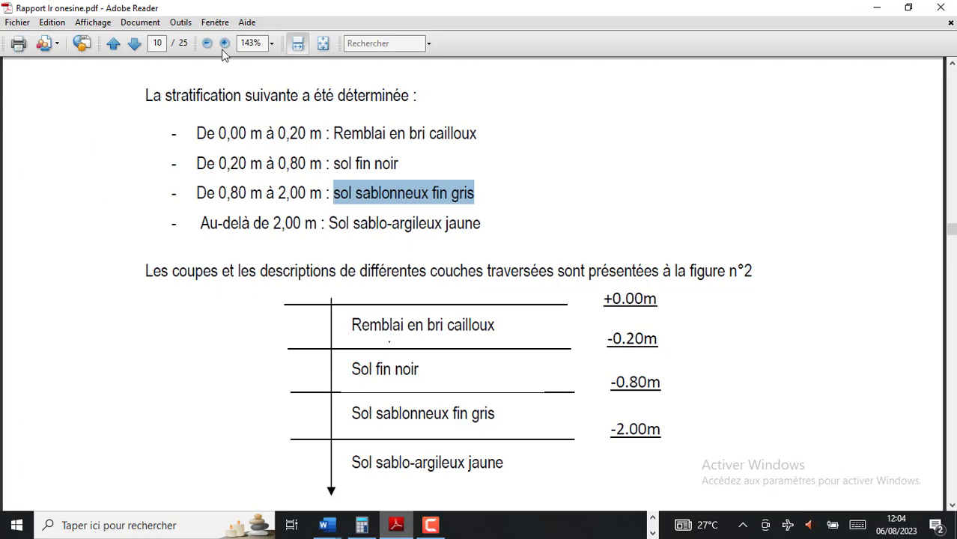
click(876, 8)
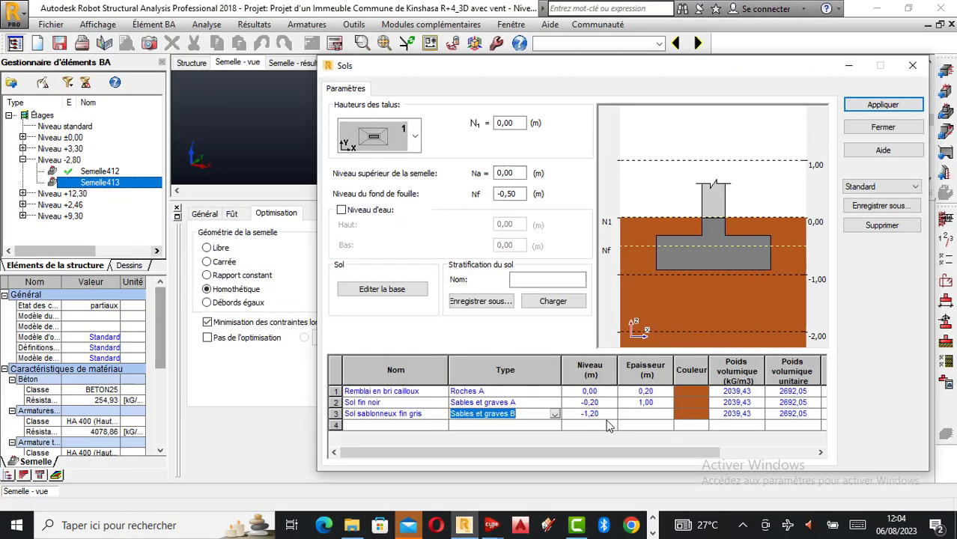
click(645, 403)
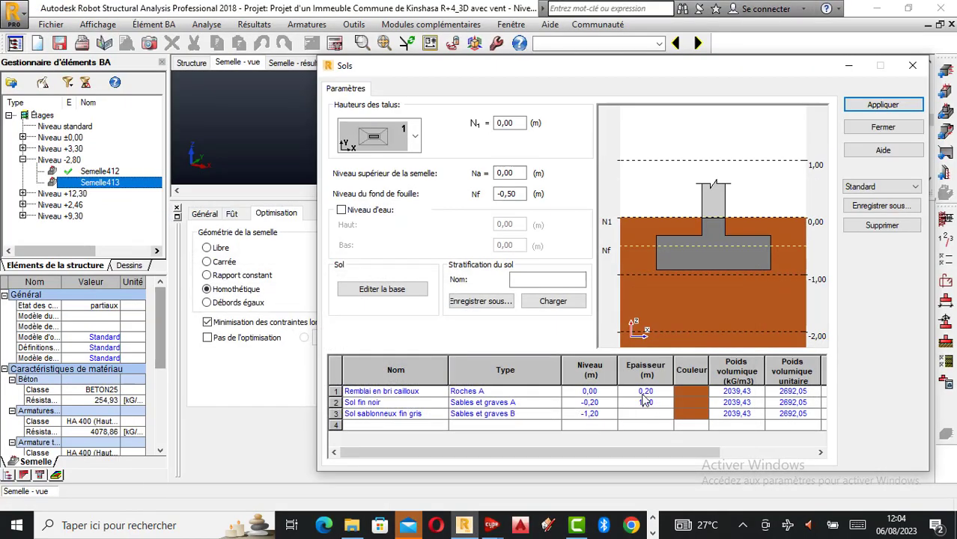
click(608, 429)
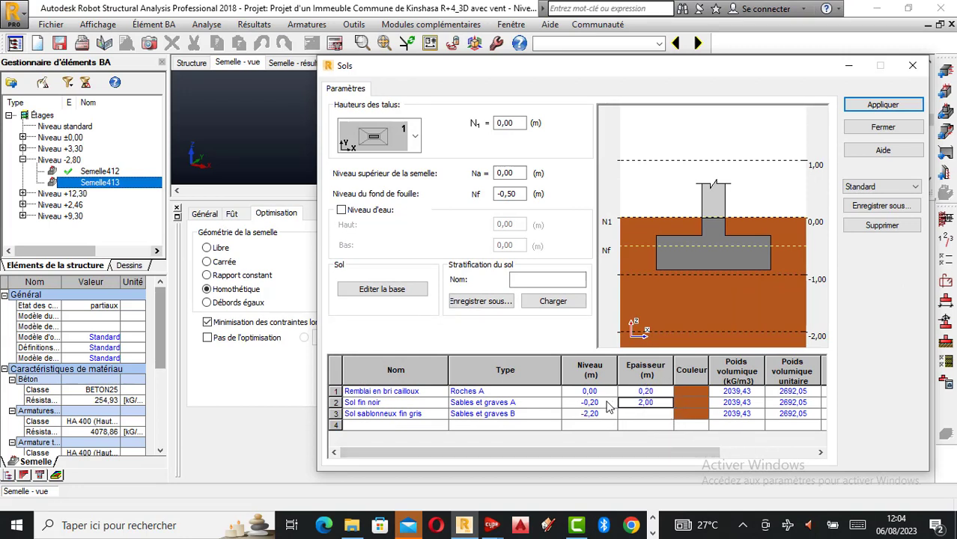
click(646, 405)
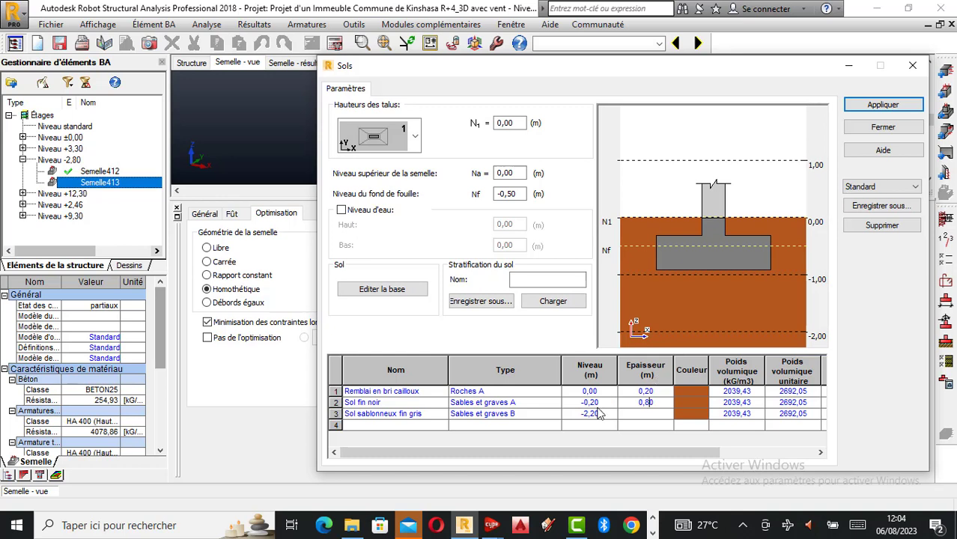
click(572, 418)
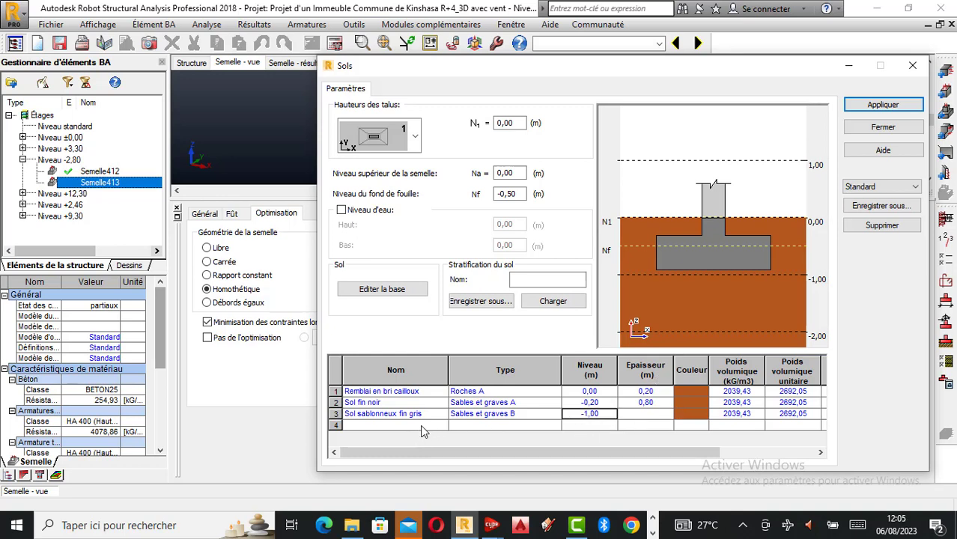
Switch to Adobe Reader and copy "Sol sablo-argileux jaune" from the stratification list.
click(651, 516)
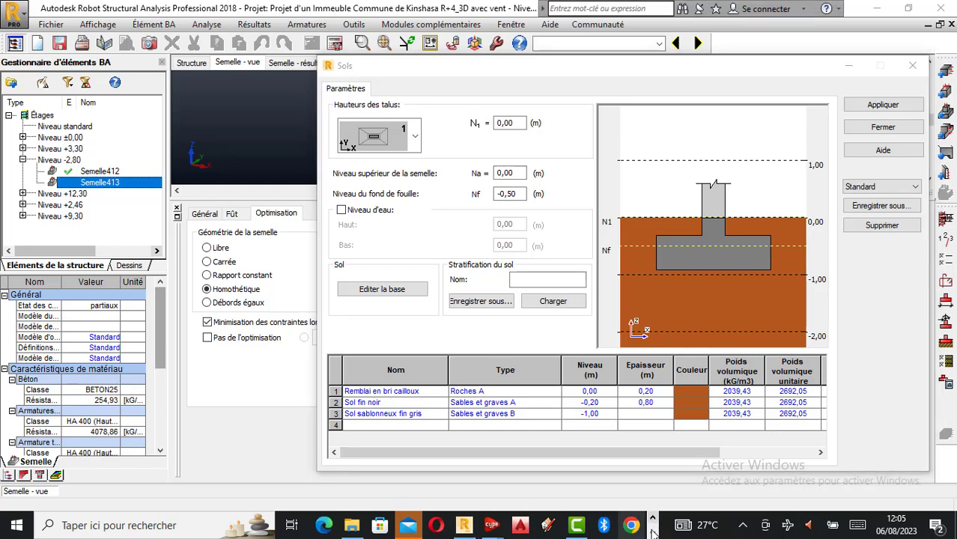
click(651, 531)
click(396, 525)
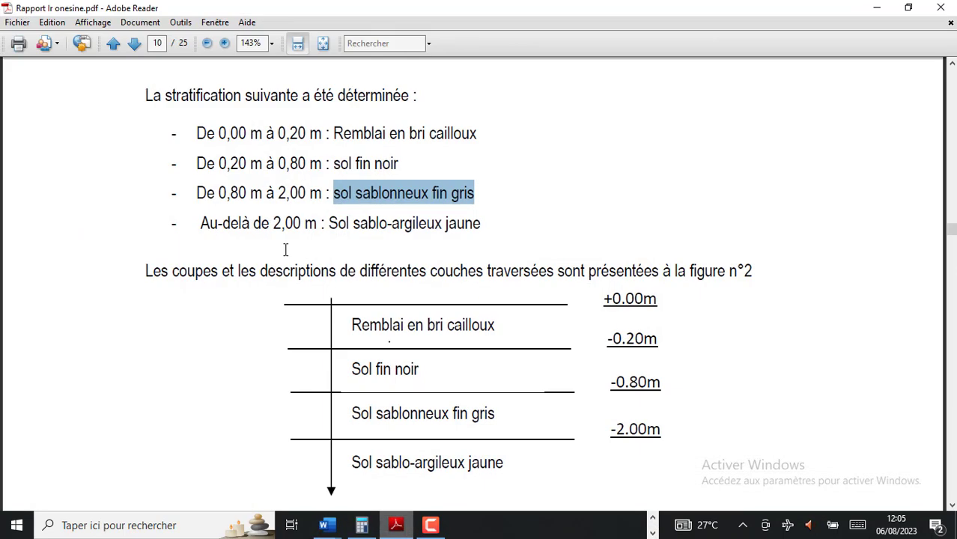
drag(485, 227, 345, 217)
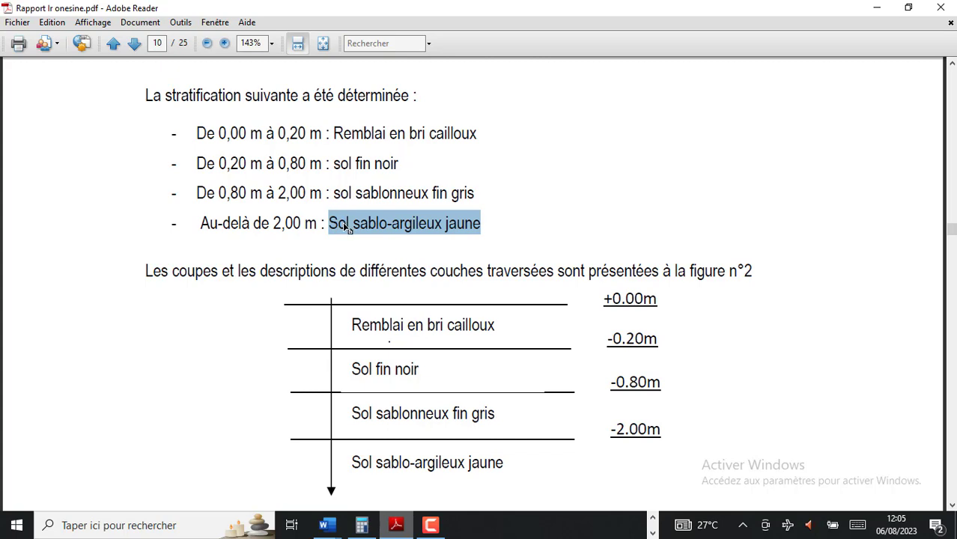
Add a fourth soil layer named Argiles et limons fermes in Robot Structural Analysis, then recheck the stratification list in Adobe Reader.
click(876, 7)
click(447, 427)
click(442, 425)
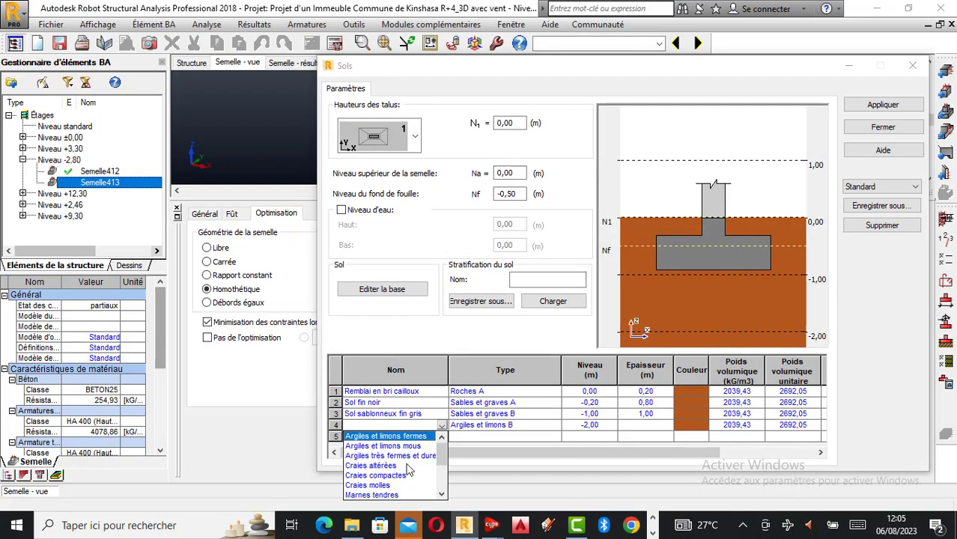
scroll(412, 486, down, 1)
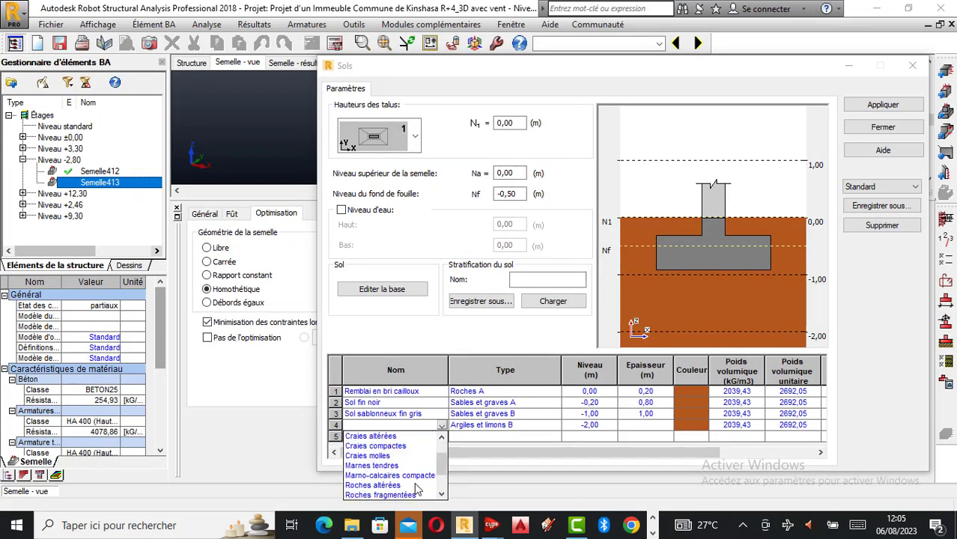
click(653, 532)
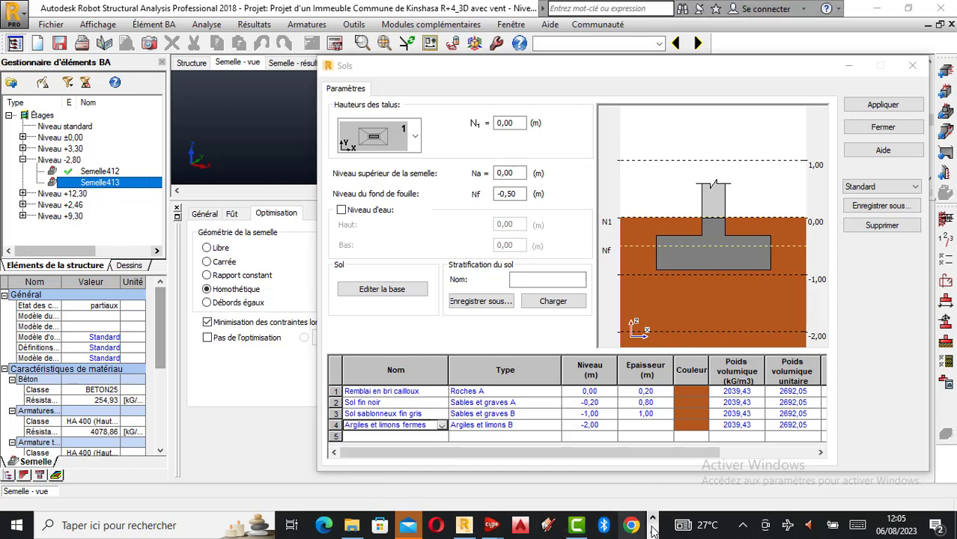
click(396, 525)
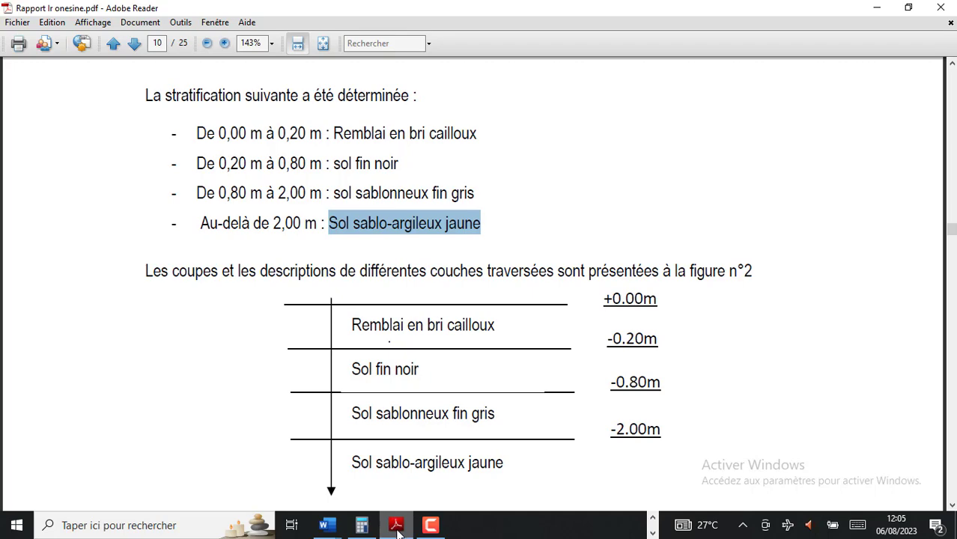
click(876, 7)
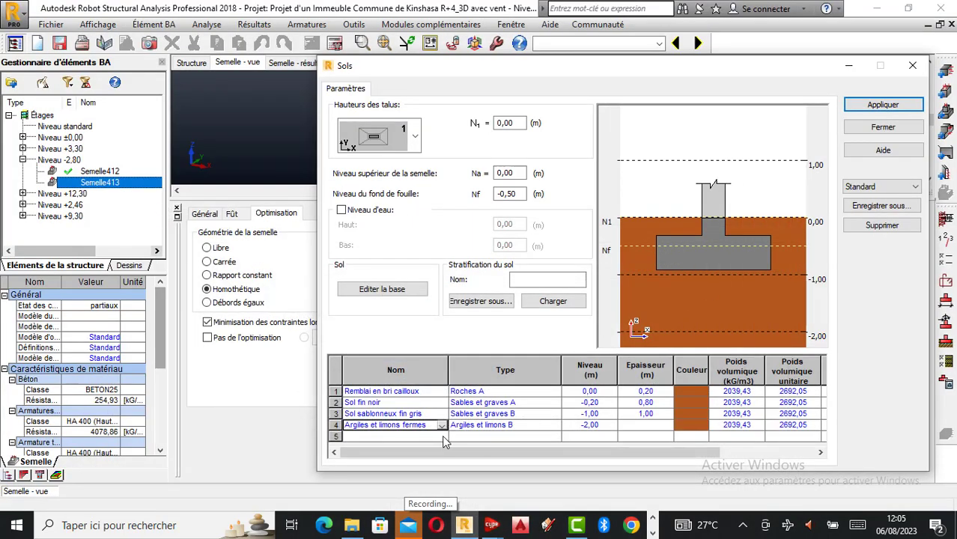
Add another soil layer below Argiles et limons fermes and name it "Sol sablo-argileux jaune".
click(445, 436)
scroll(424, 421, down, 1)
scroll(423, 423, down, 2)
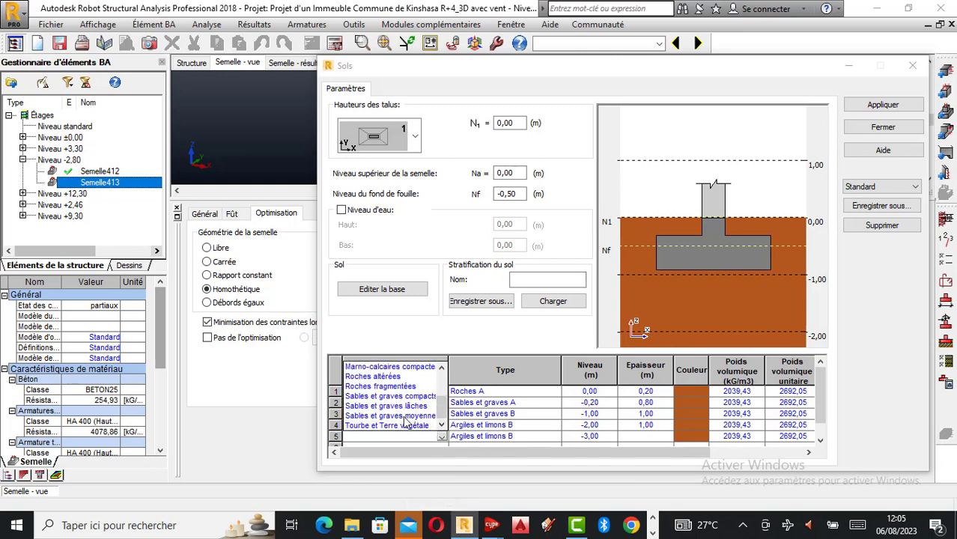
click(415, 397)
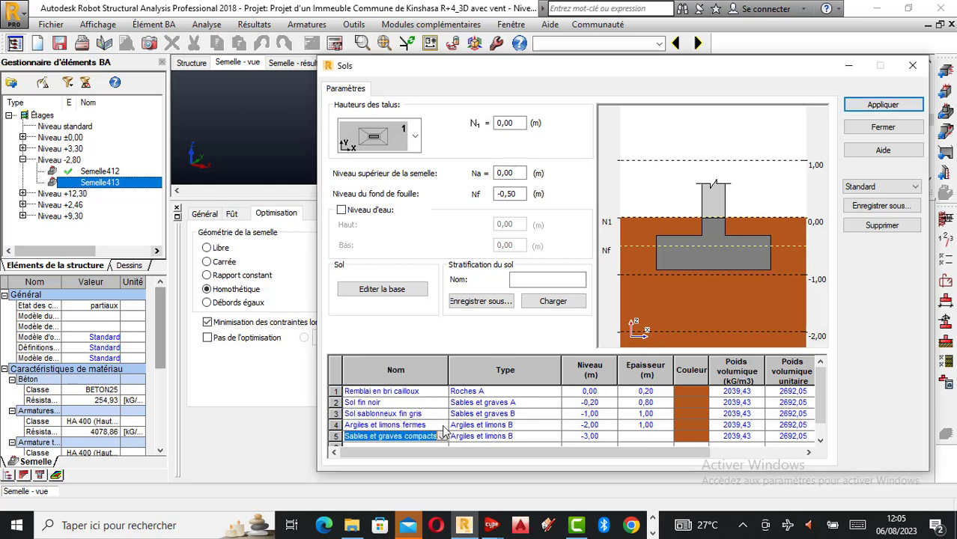
scroll(423, 434, down, 1)
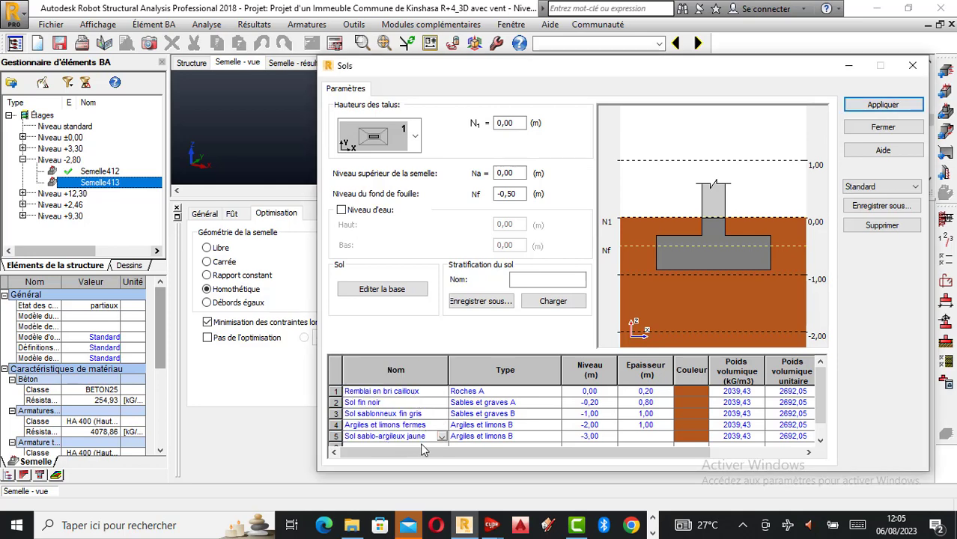
Set the Sol sablo-argileux jaune layer's type to Sables et graves C.
click(549, 437)
click(554, 436)
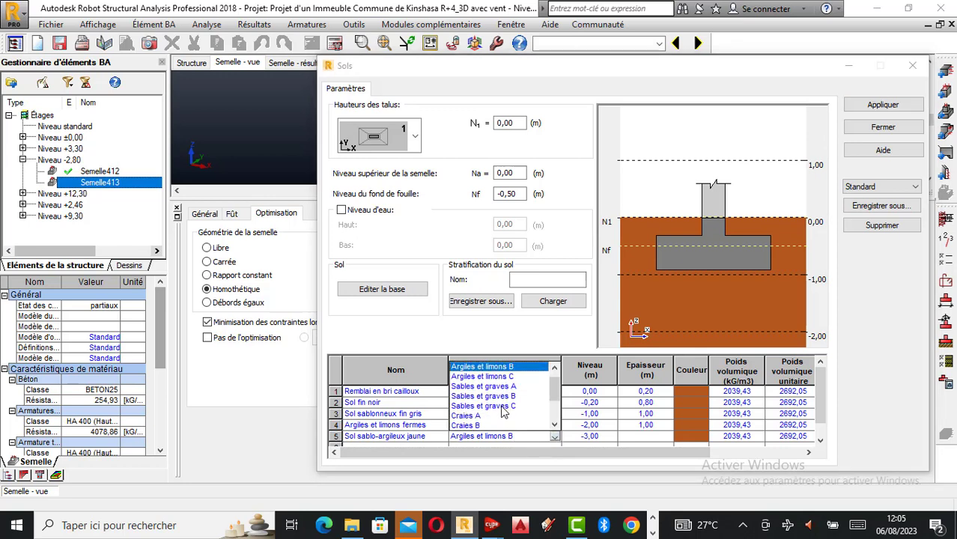
click(502, 406)
Set the Argiles et limons fermes layer's type to Sables et graves B.
click(540, 425)
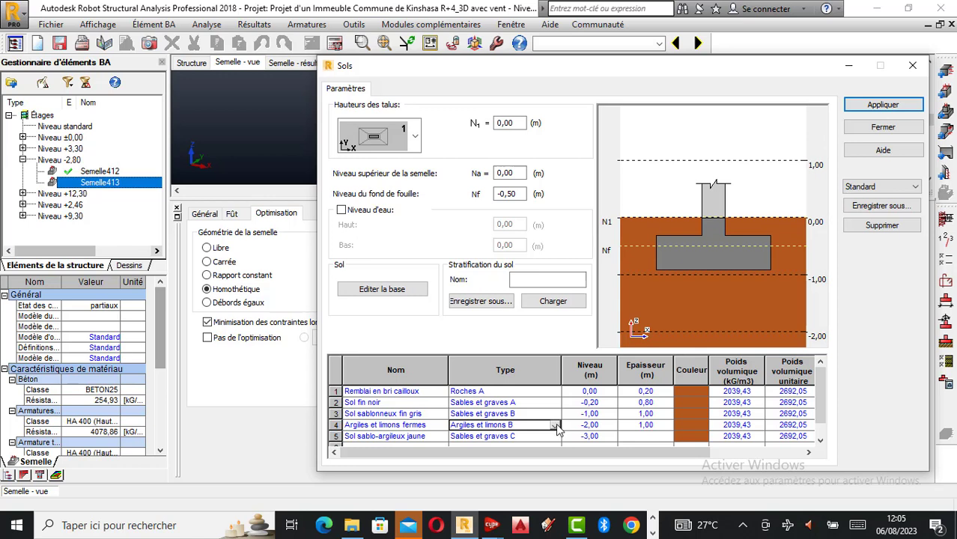
click(558, 427)
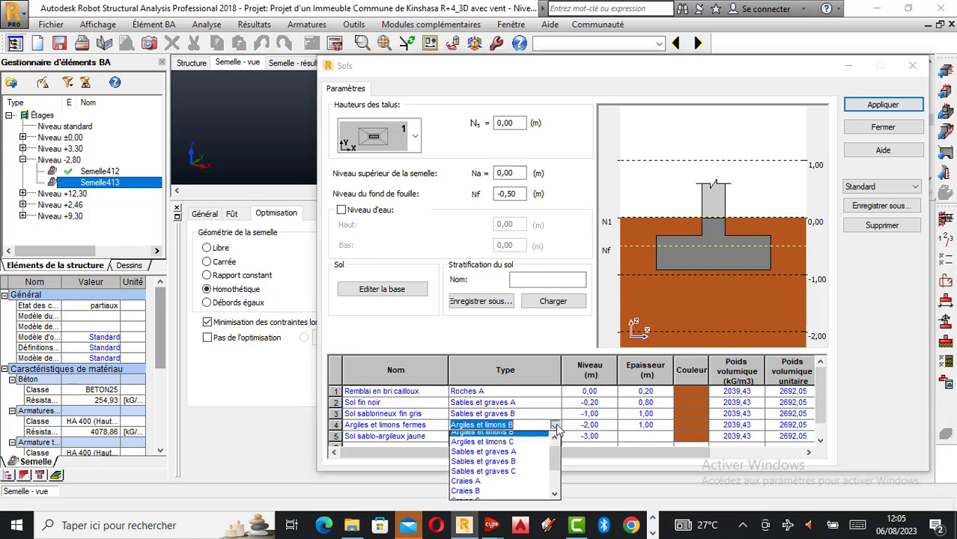
click(512, 469)
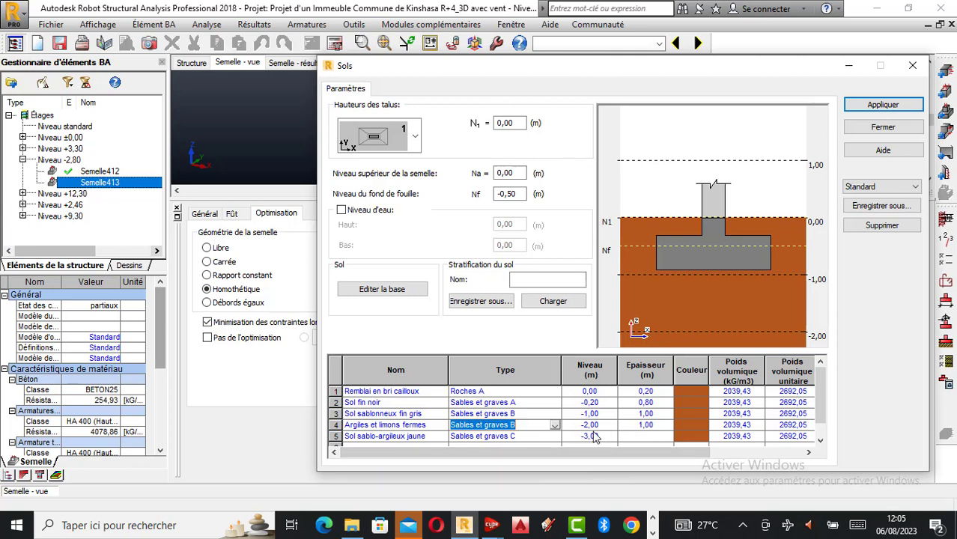
Set the Sol sablonneux fin gris layer's thickness to 2.00 m.
click(647, 413)
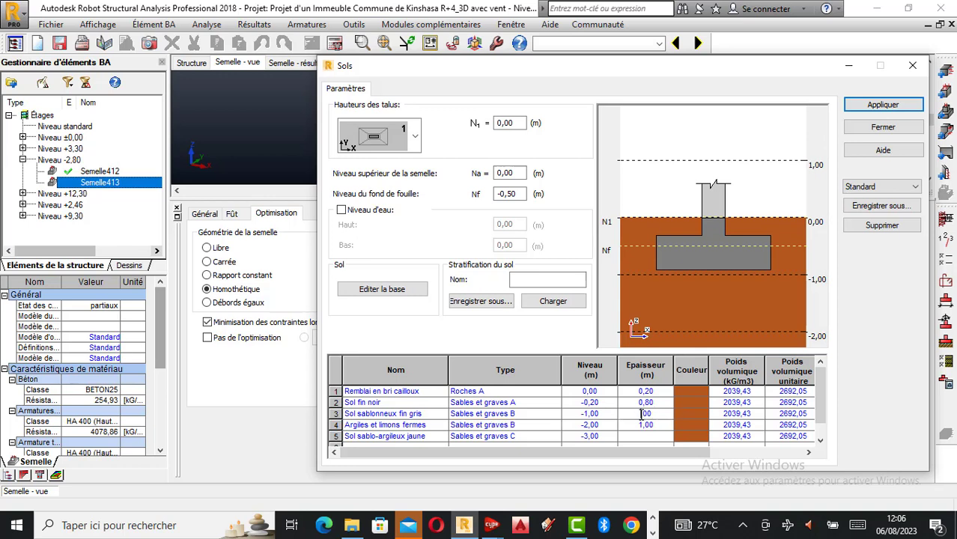
click(562, 437)
click(555, 437)
click(618, 434)
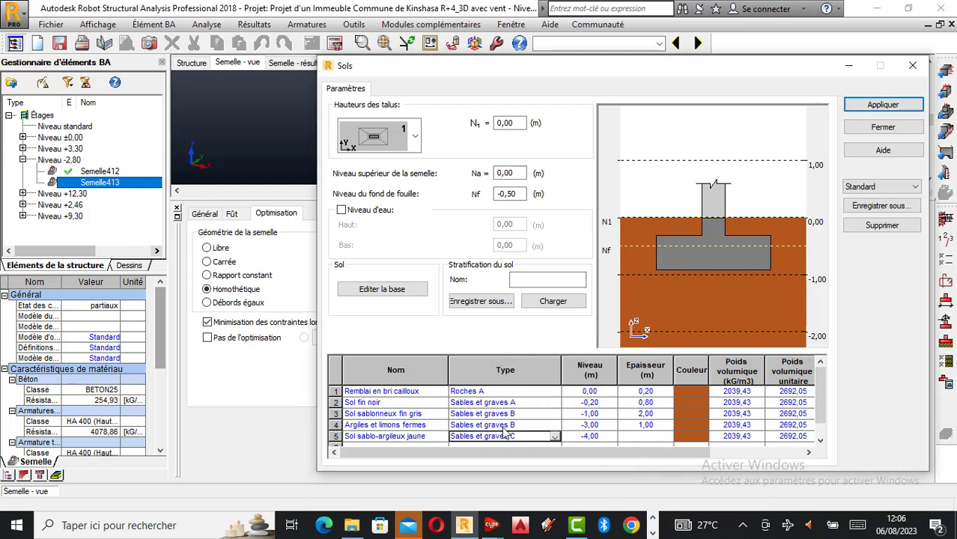
Delete the superfluous Argiles et limons fermes layer from the soil table.
click(336, 425)
key(Delete)
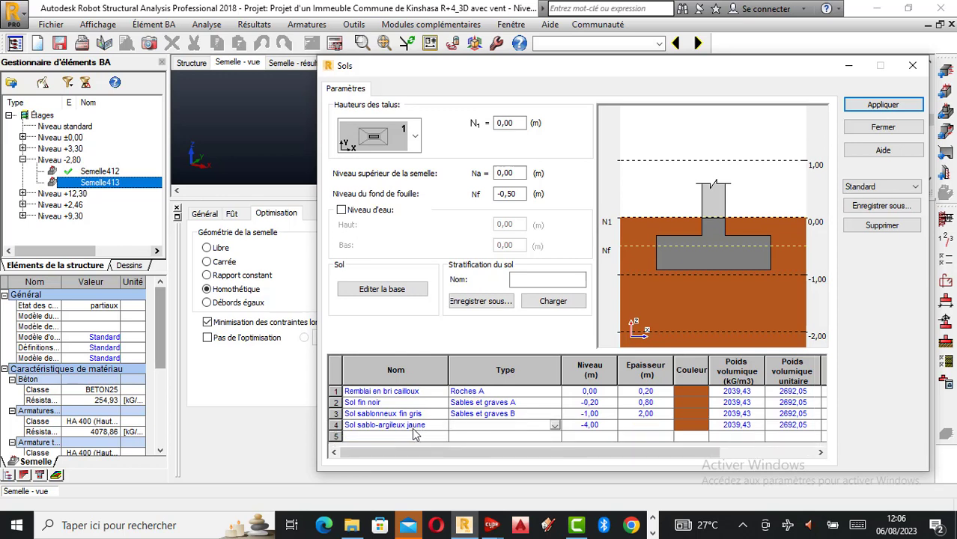
click(528, 424)
Change the Sol fin noir layer's type to Sables et graves B.
click(556, 404)
click(518, 414)
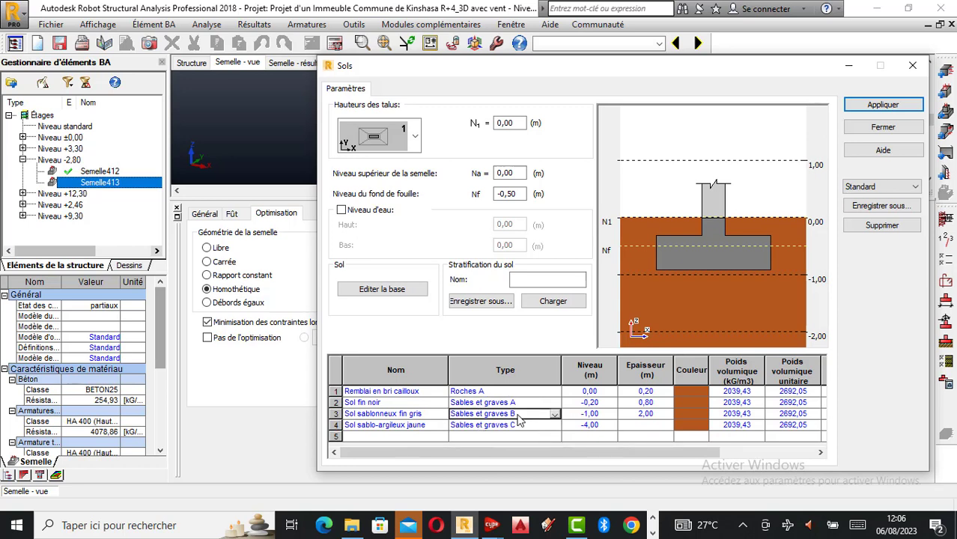
click(553, 405)
click(554, 402)
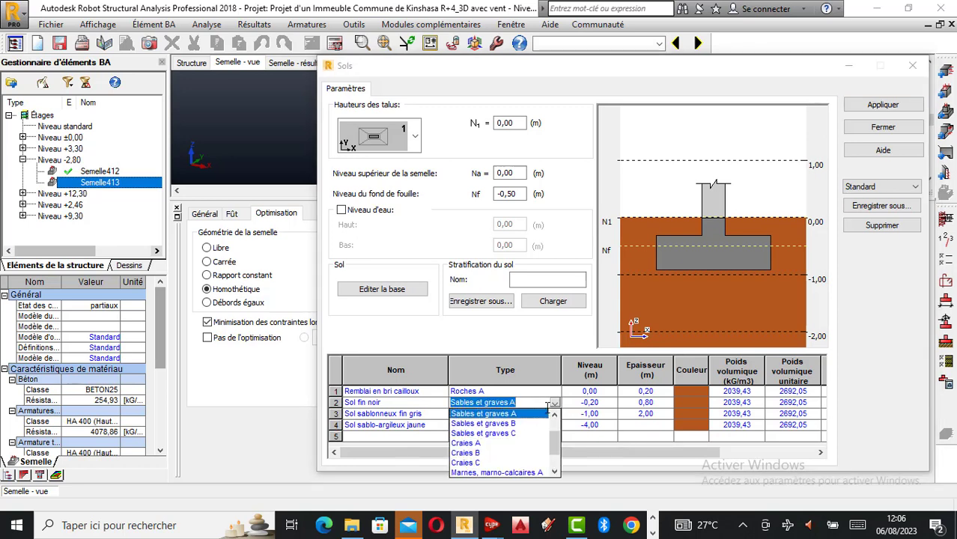
scroll(517, 448, down, 3)
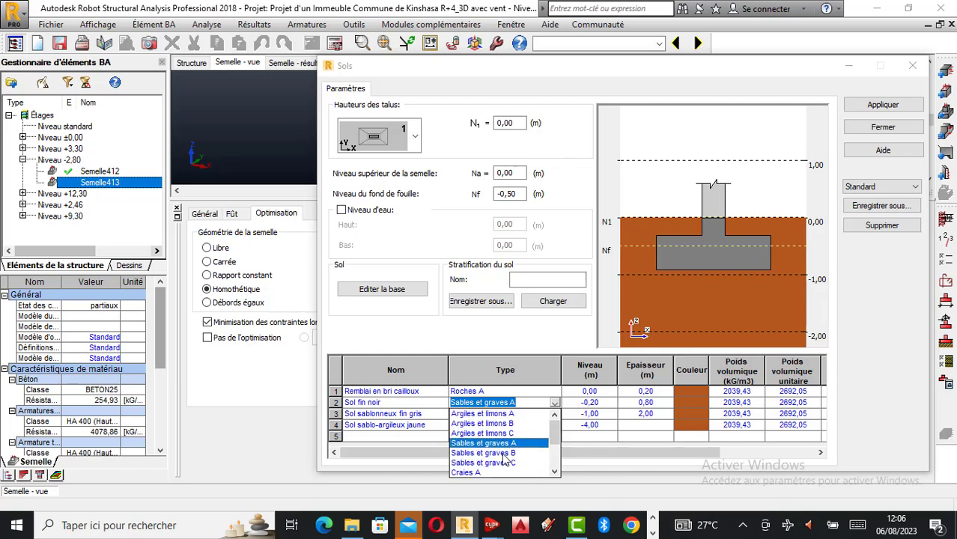
click(517, 447)
click(550, 414)
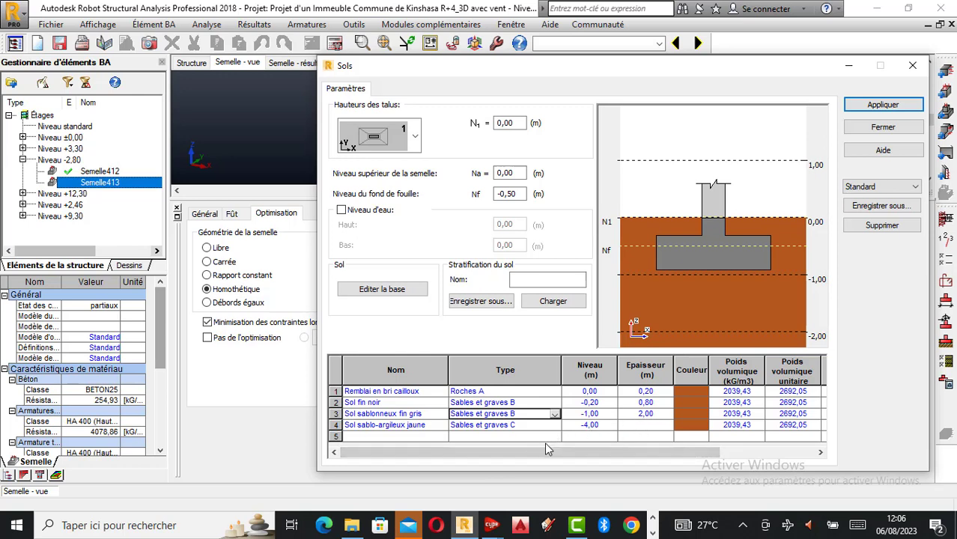
Compare the soil table's layer levels with the stratification depths in the Adobe Reader report, returning to the soil table.
click(605, 374)
click(624, 404)
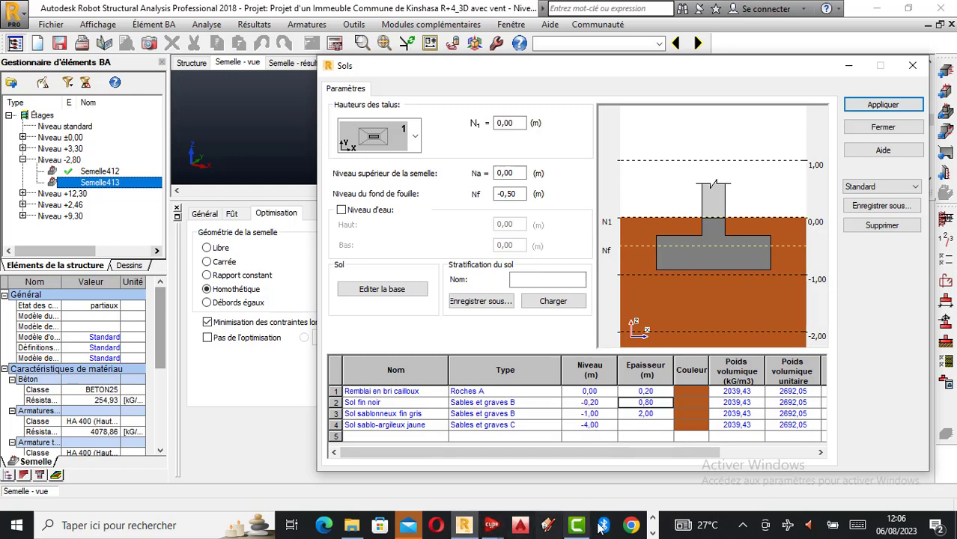
click(651, 519)
click(653, 533)
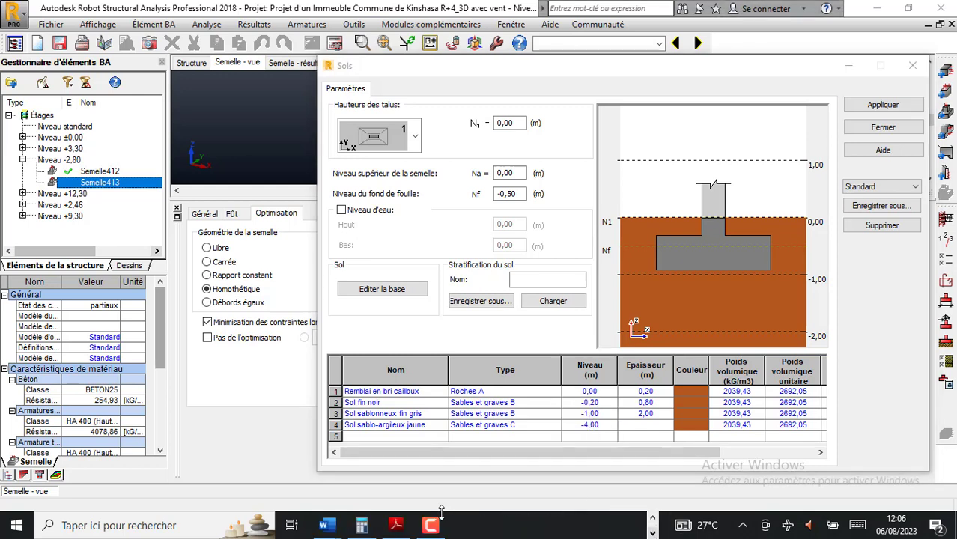
click(397, 526)
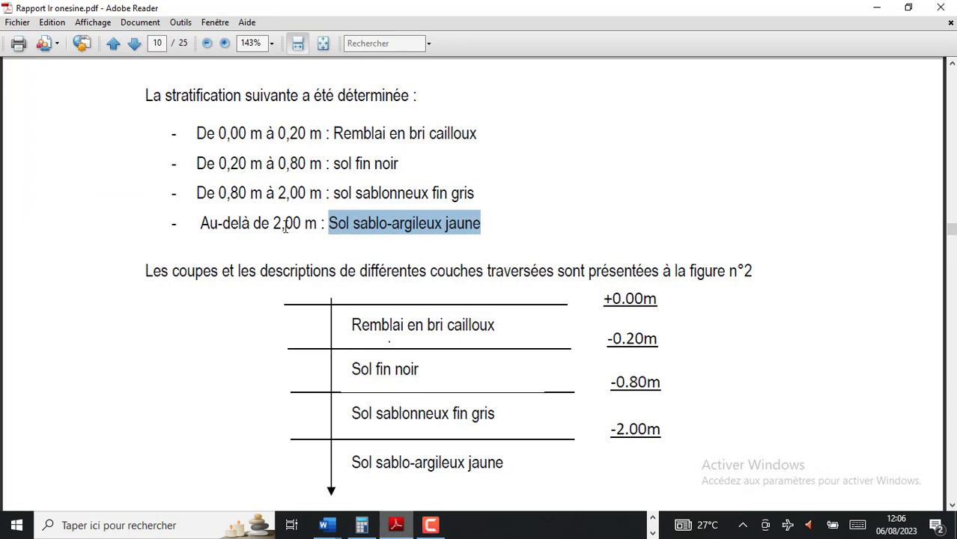
click(877, 7)
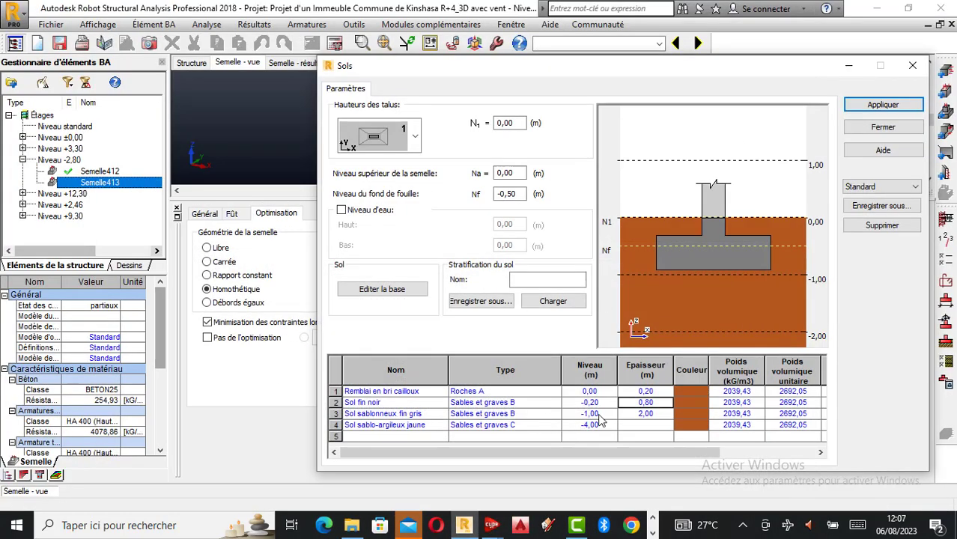
Re-enter the Sol sablonneux fin gris layer's thickness as 2.00 m so the level of the layer beneath updates.
click(644, 414)
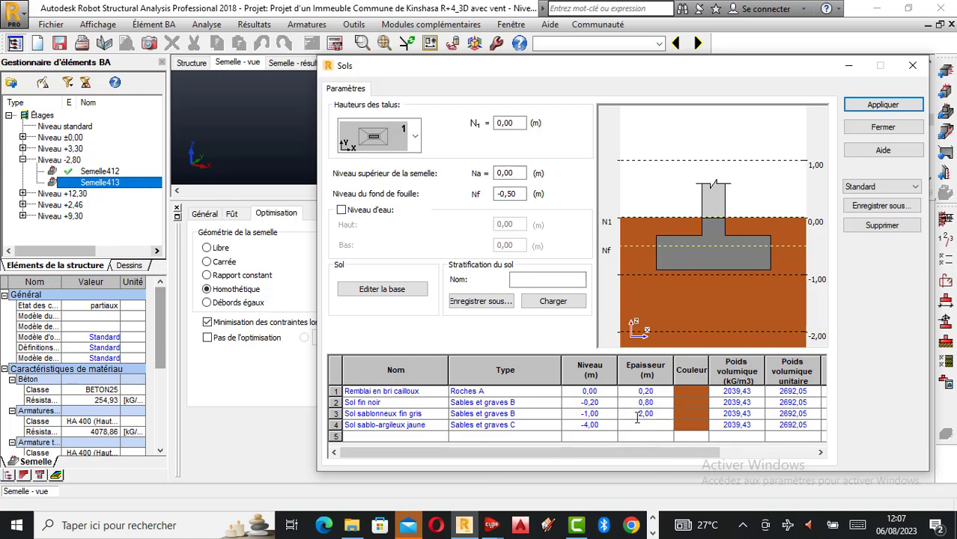
text(0,10)
key(Return)
text(2,020)
key(Return)
click(514, 405)
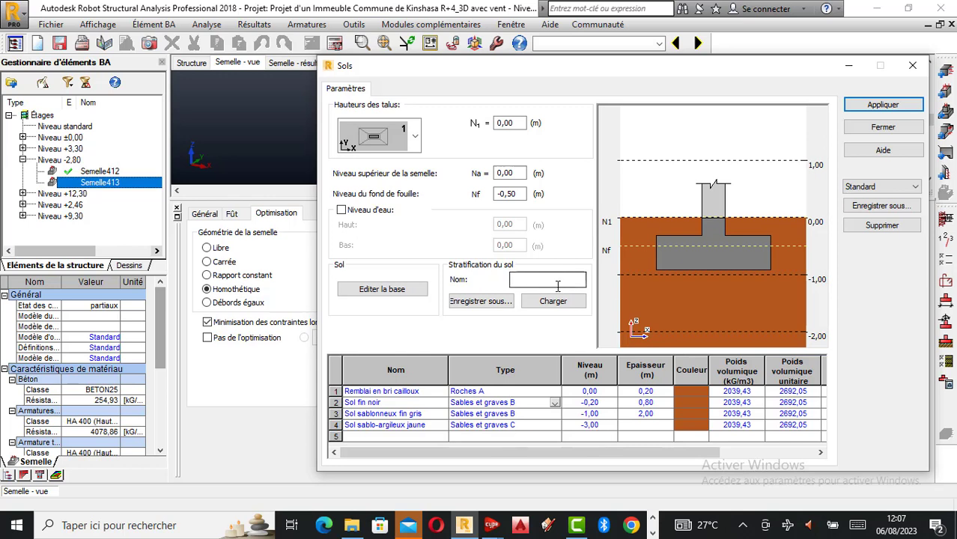
Switch to Adobe Reader and look through the geotechnical report up to its conclusion for the groundwater depth.
click(652, 523)
click(652, 530)
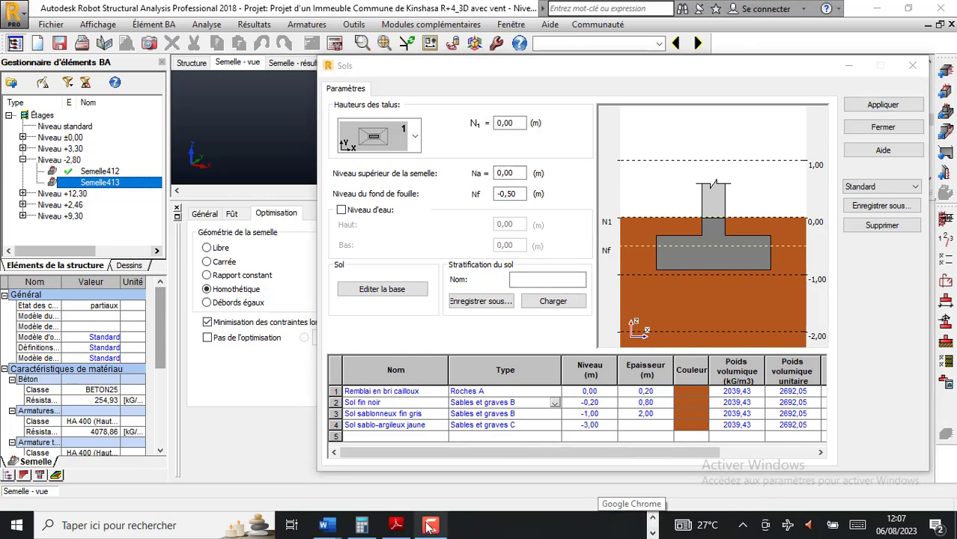
click(397, 525)
scroll(358, 337, up, 10)
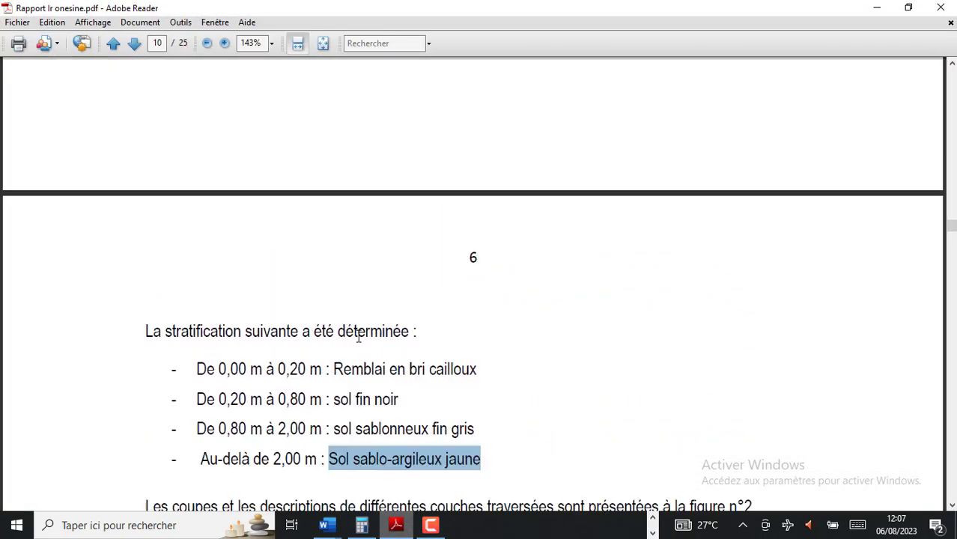
scroll(358, 337, up, 8)
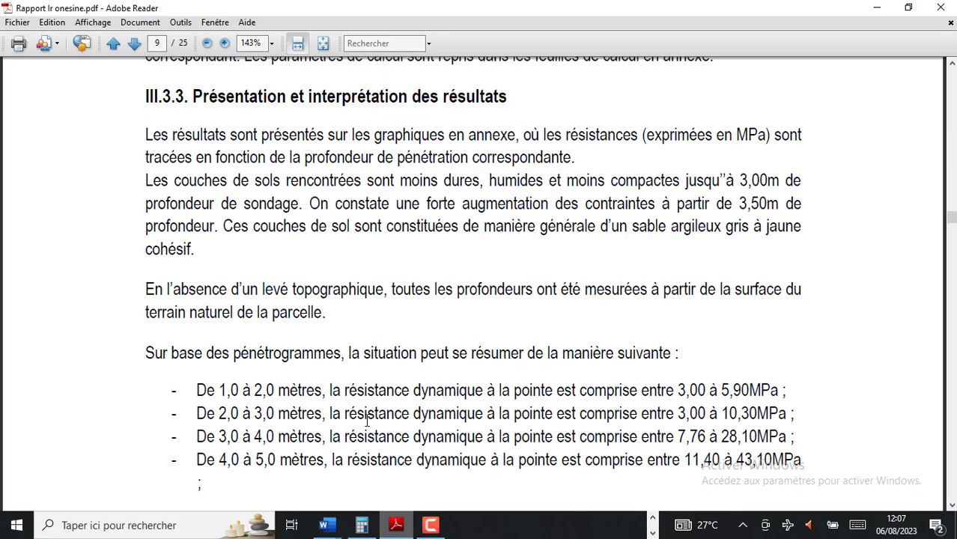
scroll(367, 421, down, 20)
scroll(355, 414, down, 15)
scroll(354, 416, down, 10)
scroll(357, 420, down, 10)
scroll(357, 419, down, 20)
scroll(357, 406, down, 20)
scroll(357, 346, down, 20)
scroll(368, 376, down, 10)
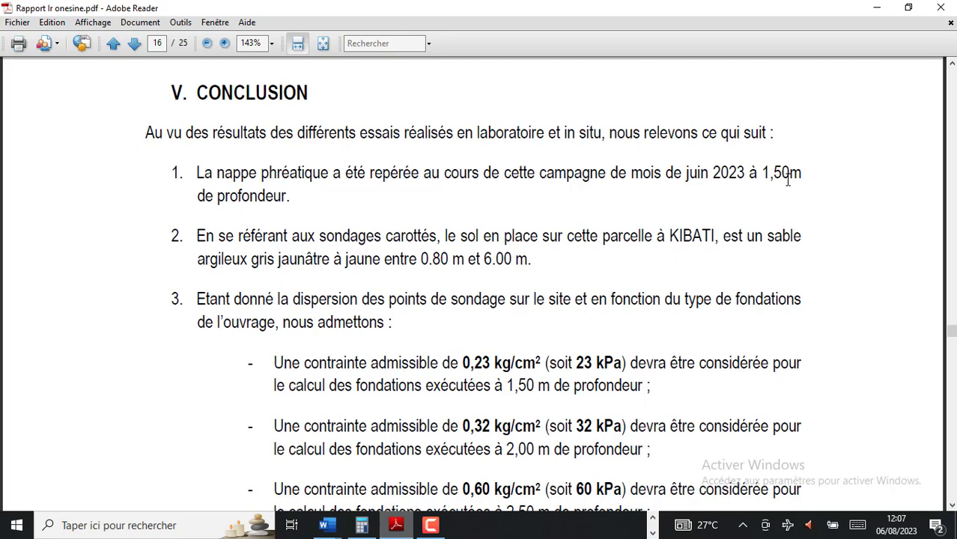
Return to Robot Structural Analysis and enable the water level (Niveau d'eau) in the soil parameters.
click(877, 7)
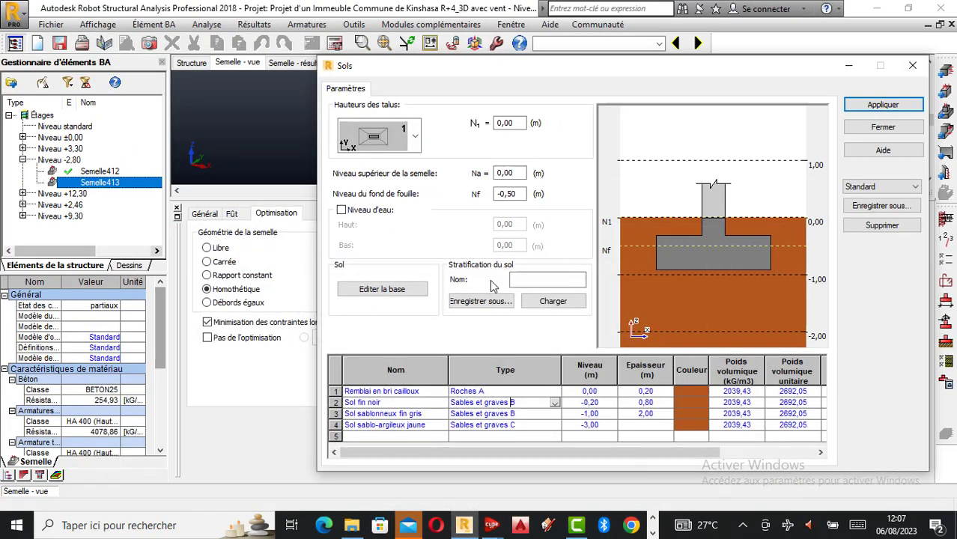
click(341, 210)
click(341, 211)
Set the excavation bottom level Nf to -3.00 m and the water levels to Haut 1.00 m and Bas 1.50 m, applying the soil parameters.
click(506, 194)
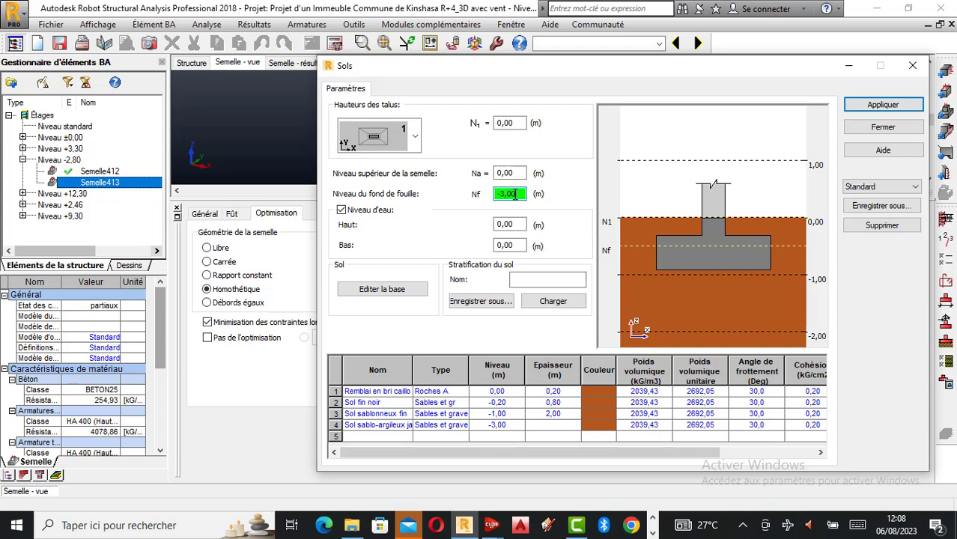
click(504, 245)
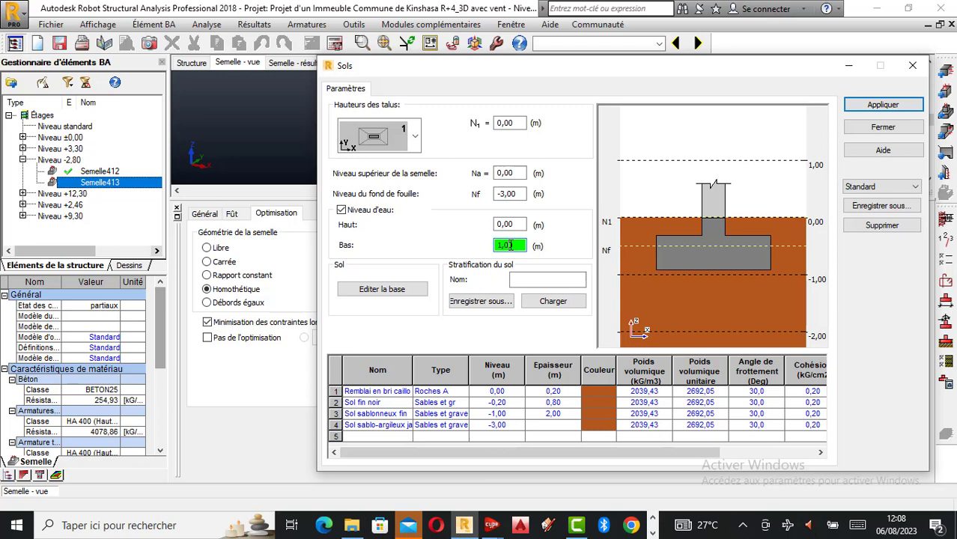
click(500, 227)
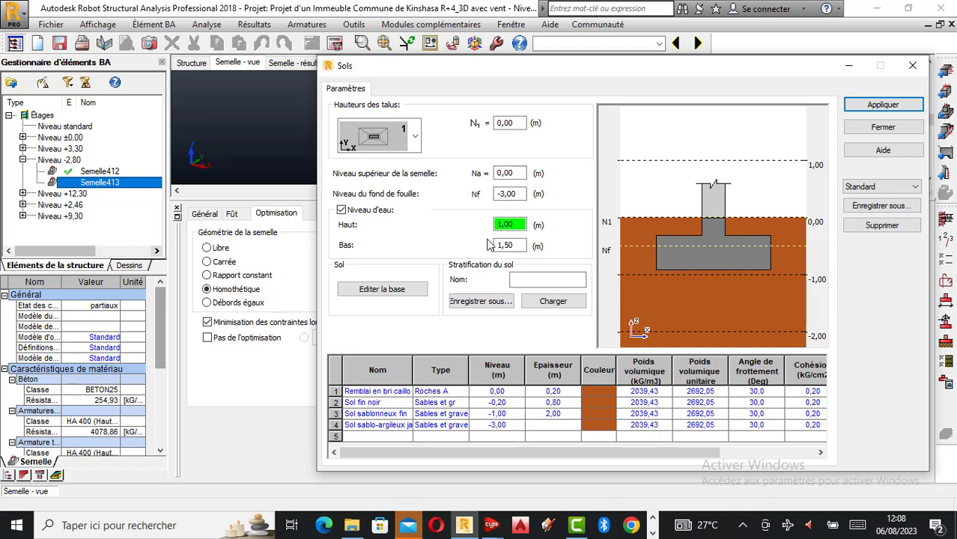
click(415, 137)
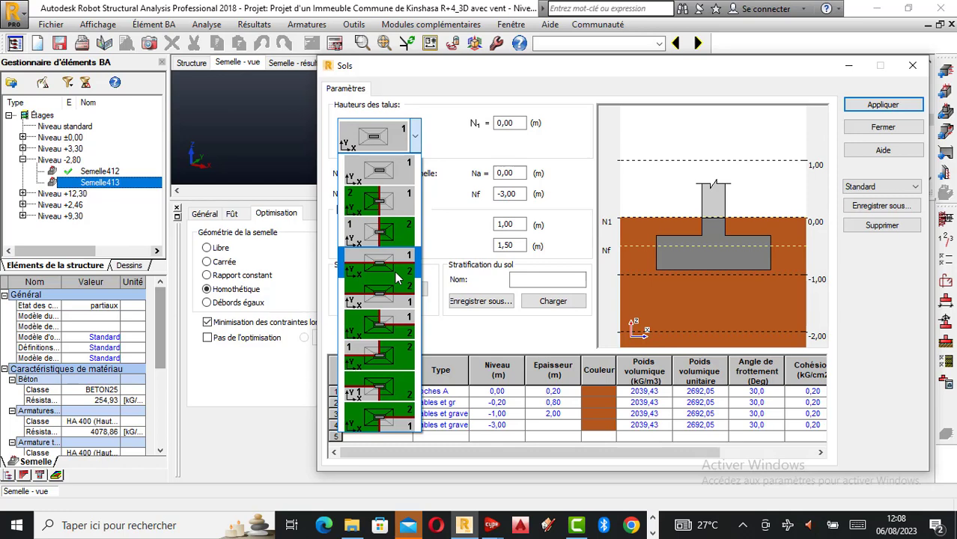
click(590, 136)
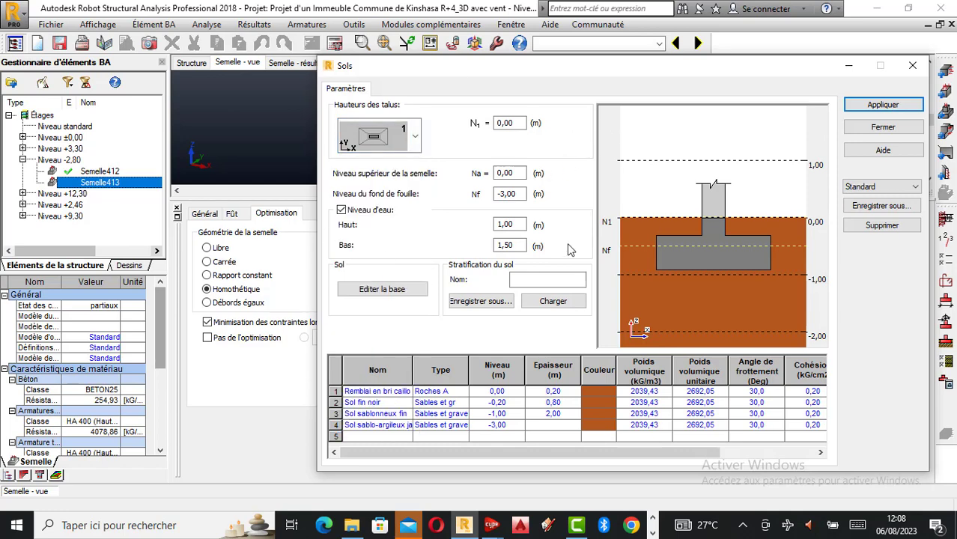
click(887, 105)
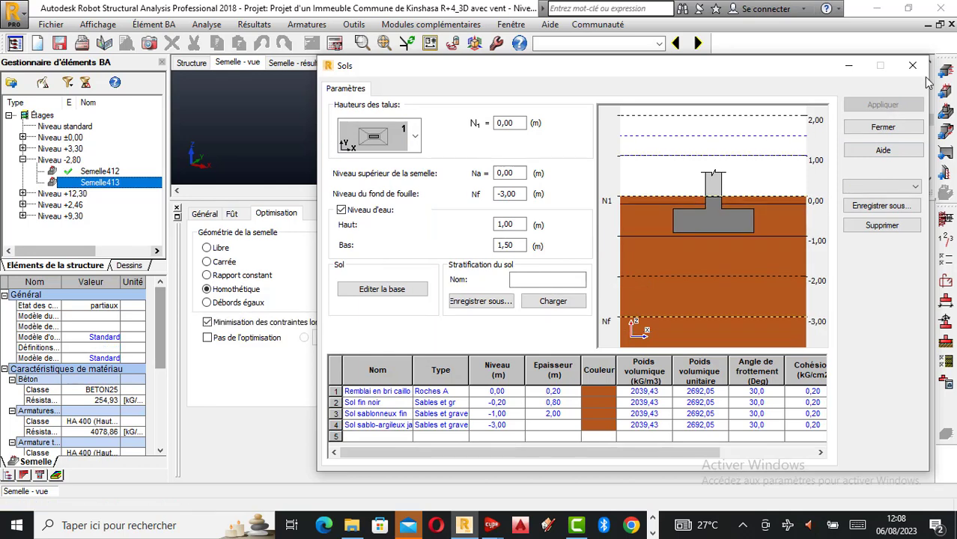
click(921, 69)
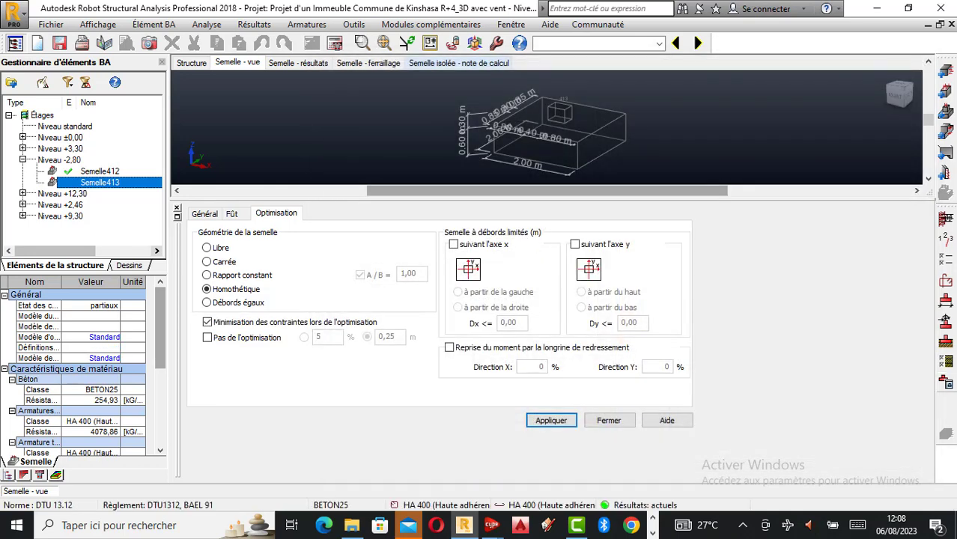
In the geotechnical options' stress settings, set depth d to 3 m, keeping the admissible pressuremeter stress qu at 1.53 kG/cm2.
click(948, 364)
double_click(483, 247)
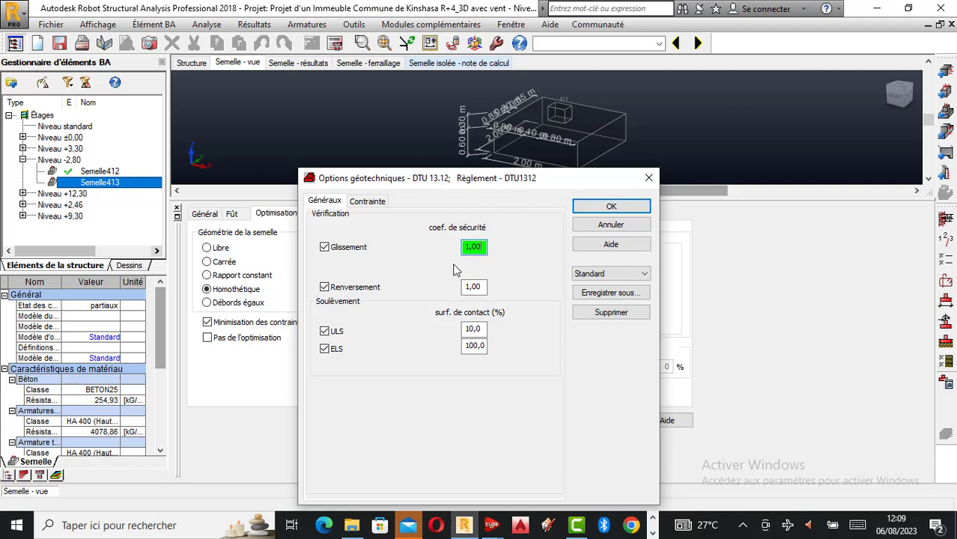
click(366, 203)
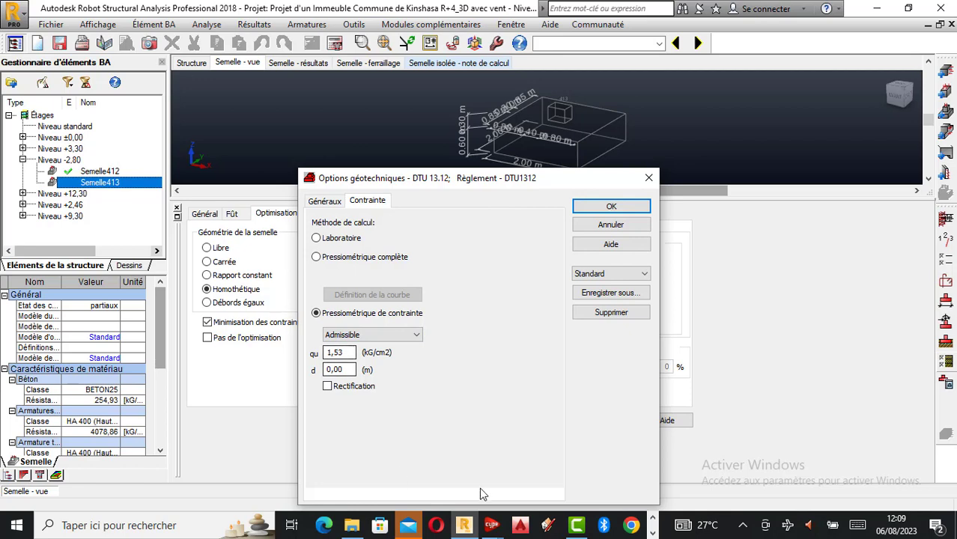
double_click(330, 370)
key(BackSpace)
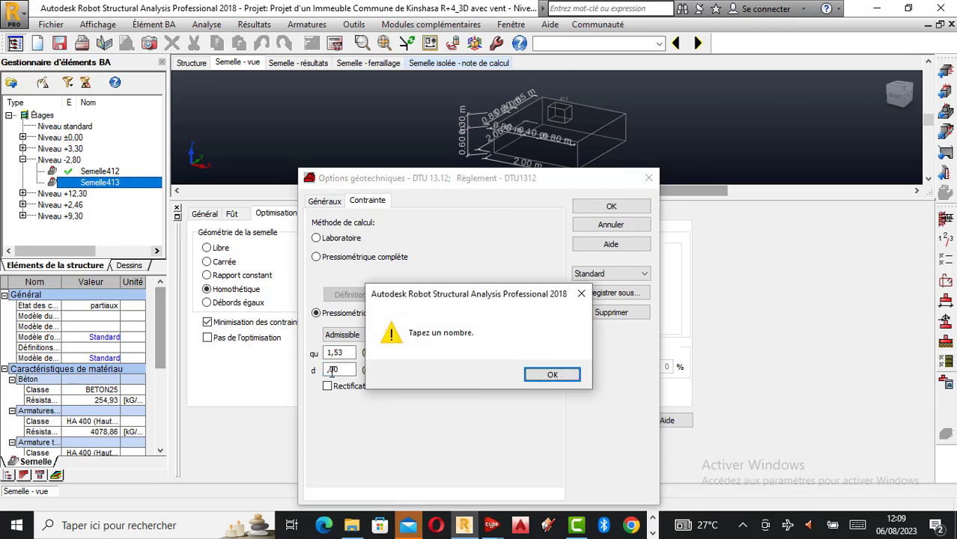
click(581, 294)
text(3)
double_click(327, 353)
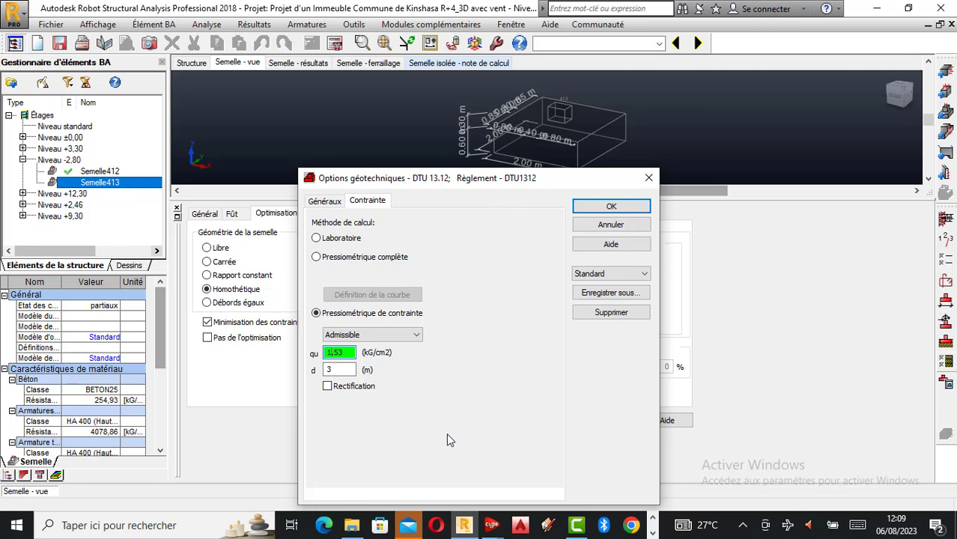
drag(352, 353, 261, 337)
click(612, 208)
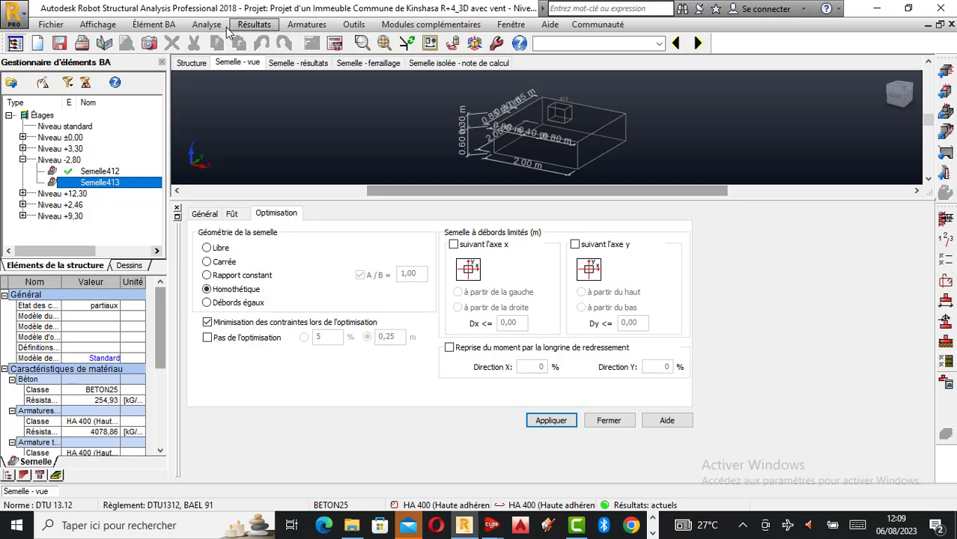
Calculate the reinforcement of Semelle413 with drawing generation enabled for the calculated elements.
click(207, 25)
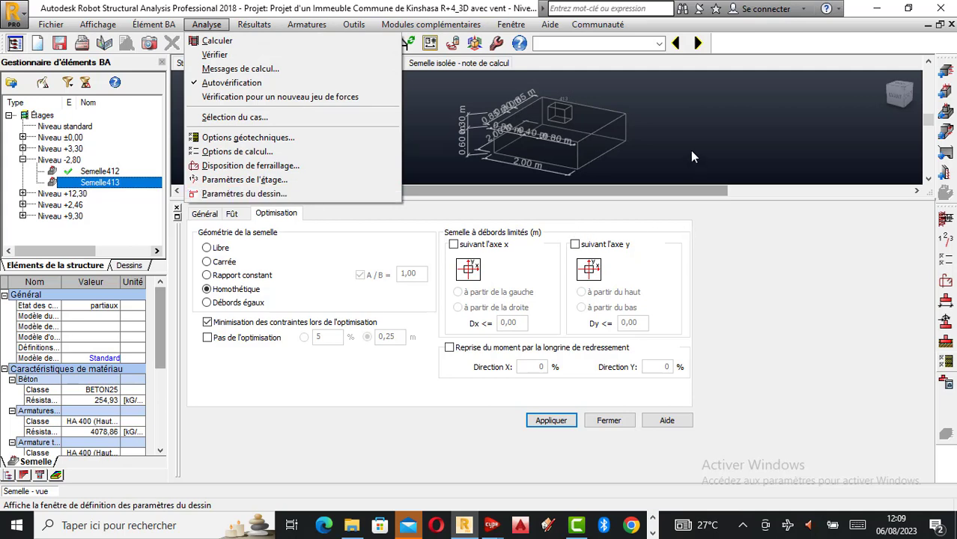
click(676, 133)
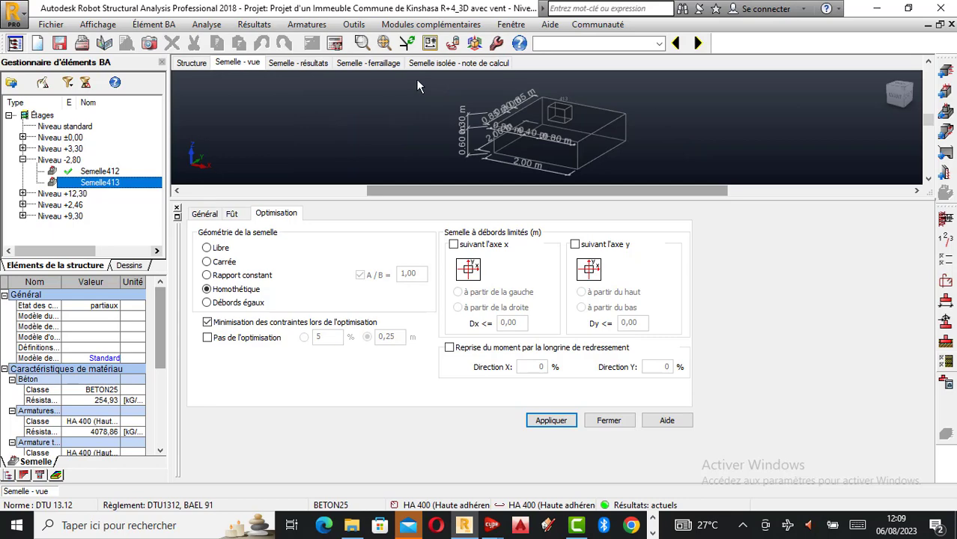
click(336, 43)
click(411, 269)
click(522, 326)
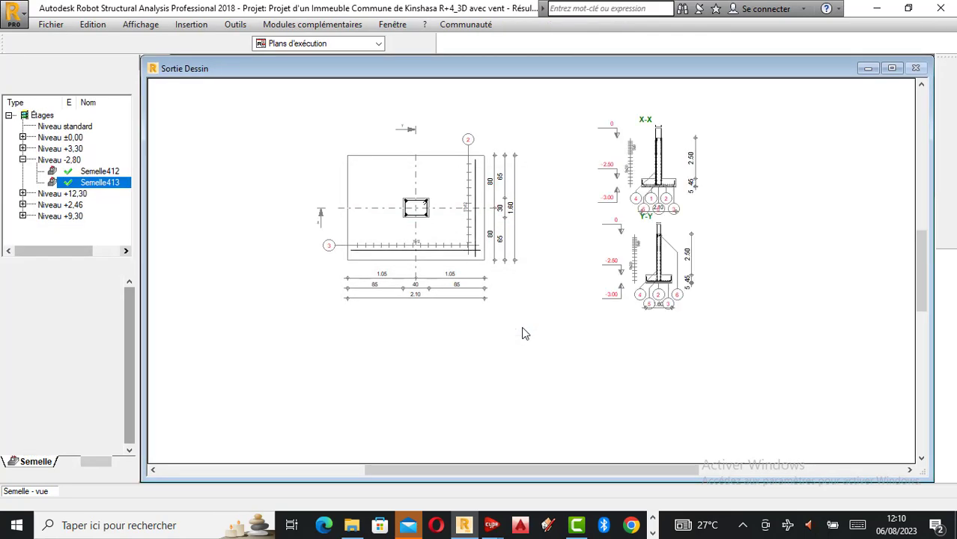
Examine the shaft reinforcement and tie spacing on the X-X and Y-Y sections of the footing drawing.
scroll(657, 259, up, 5)
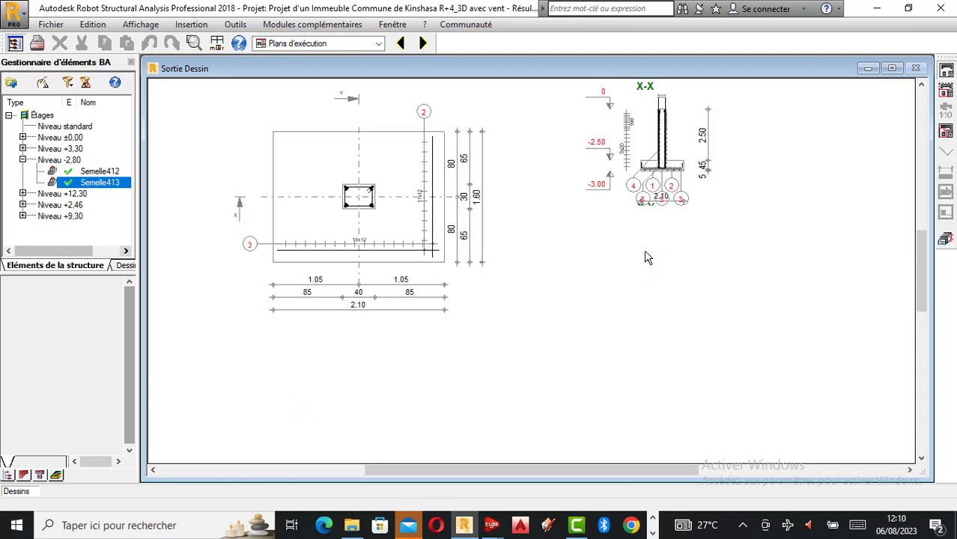
scroll(673, 271, up, 3)
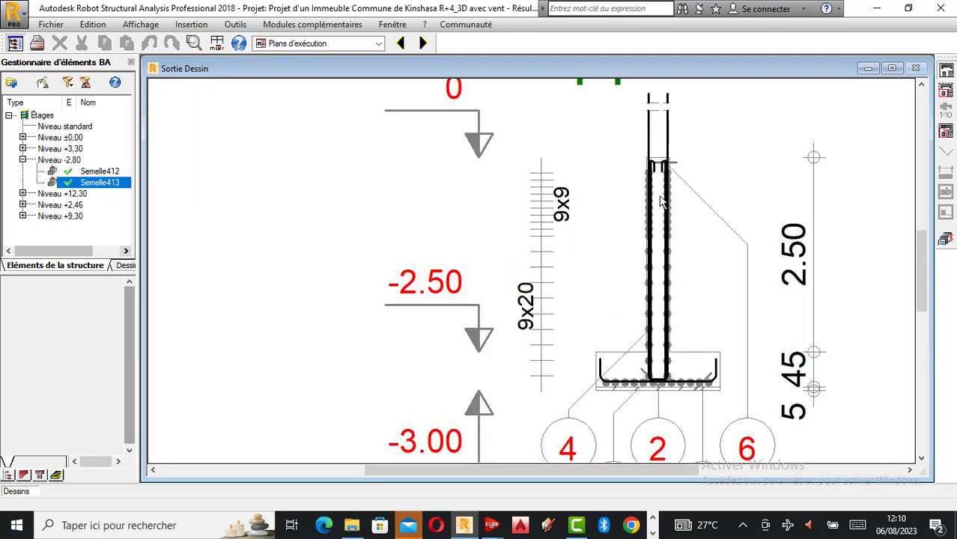
scroll(683, 326, up, 3)
scroll(679, 320, down, 3)
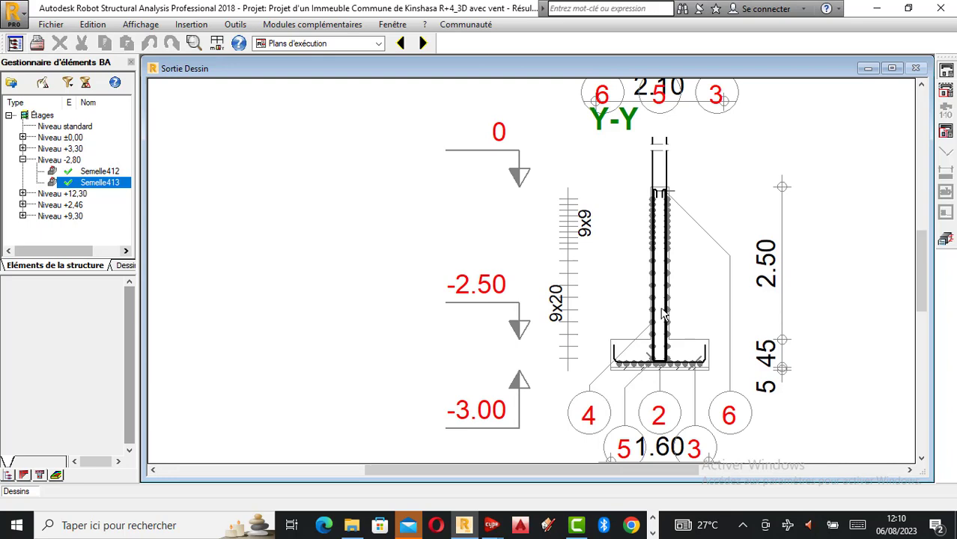
scroll(617, 247, down, 2)
scroll(688, 292, down, 3)
scroll(614, 282, up, 3)
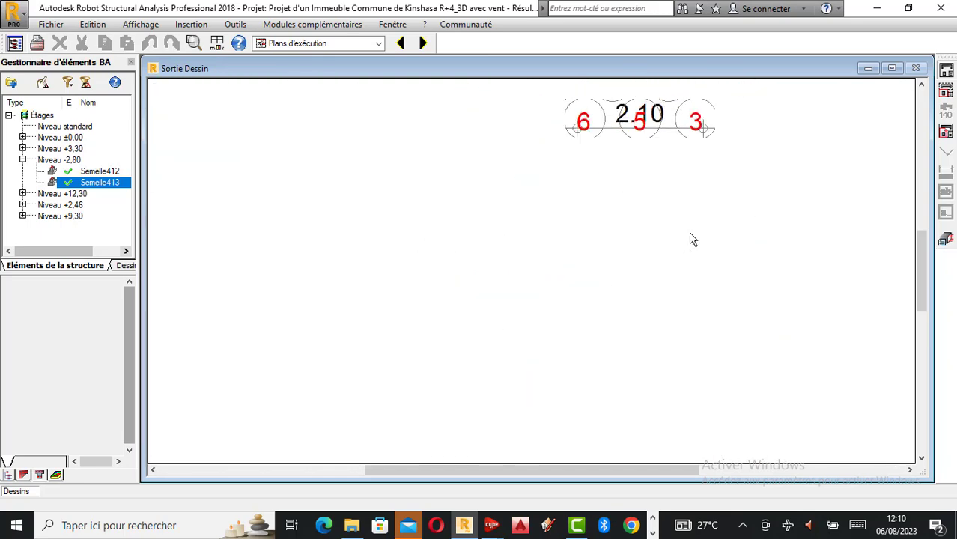
In the footing's reinforcement arrangement, set the shaft (Fût) tie limits n1 to 15 and n2 to 3.
click(946, 240)
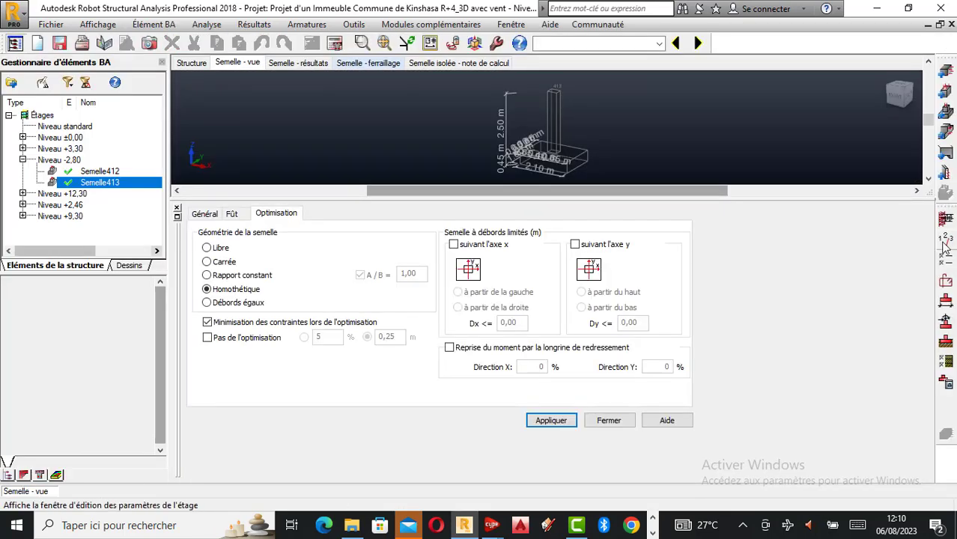
click(945, 285)
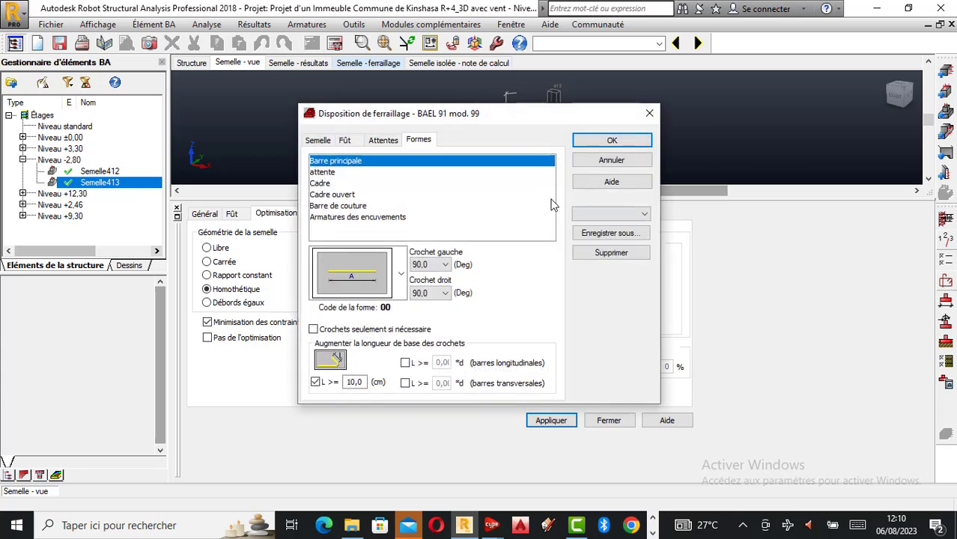
click(382, 142)
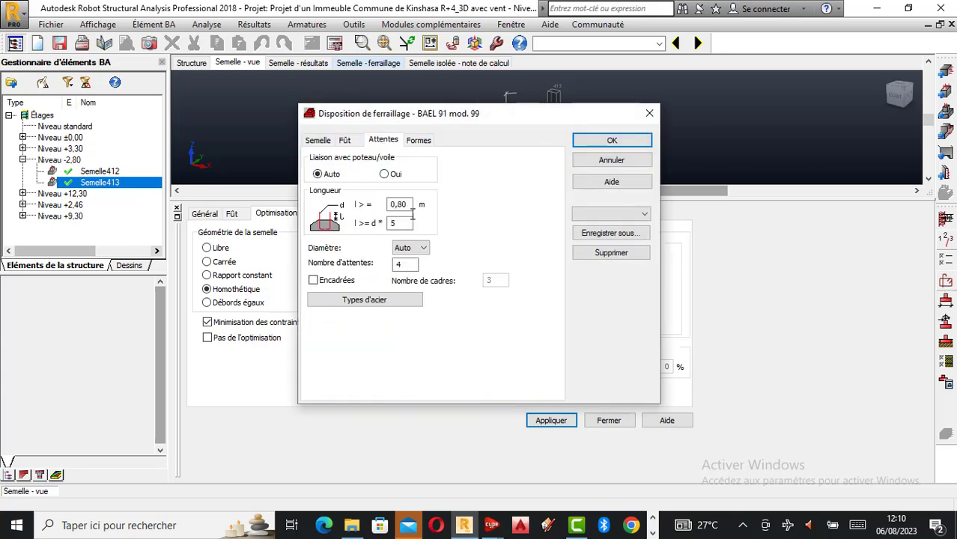
click(350, 142)
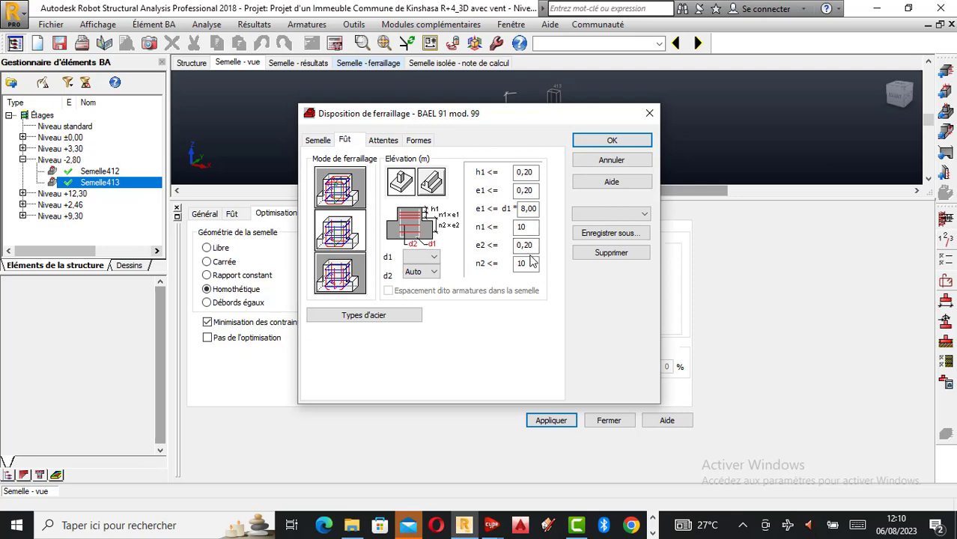
click(529, 228)
click(528, 263)
text(5)
click(599, 141)
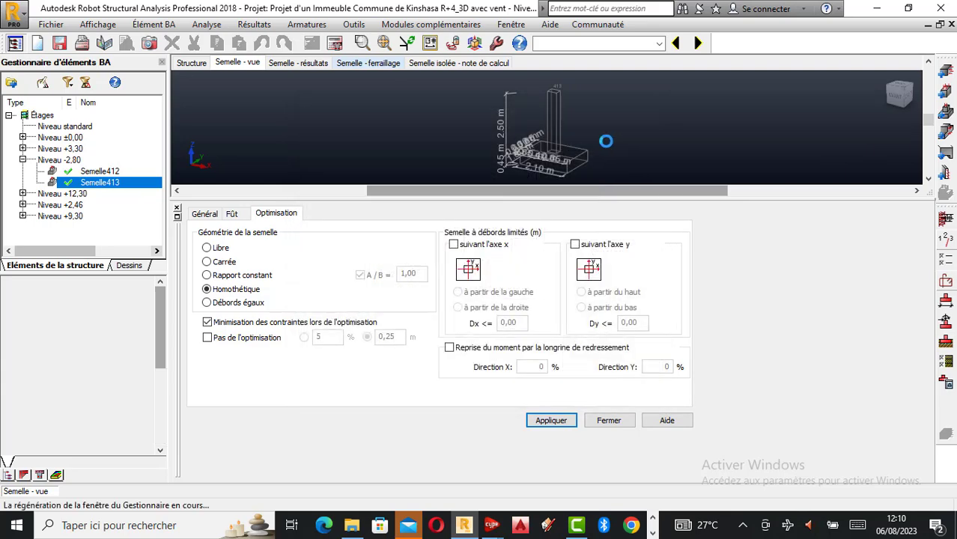
click(941, 284)
click(527, 265)
text(3)
click(636, 142)
Recalculate Semelle413 and check the shaft tie distribution on the Y-Y section.
click(329, 43)
click(522, 326)
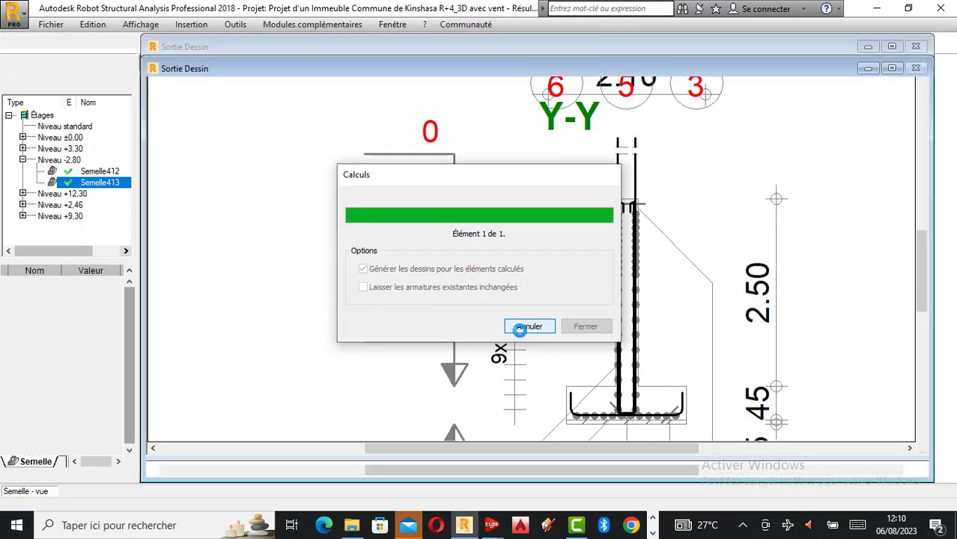
scroll(651, 266, up, 2)
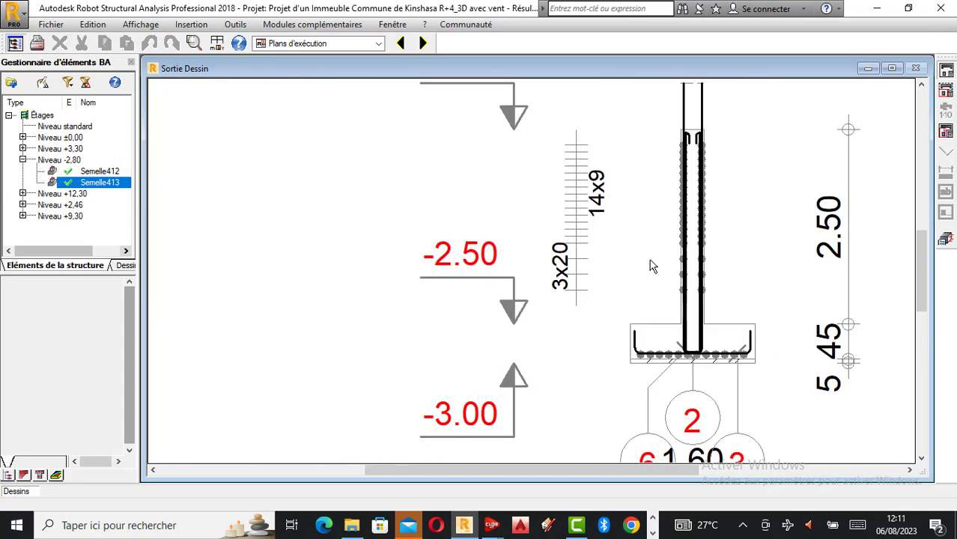
scroll(651, 267, down, 2)
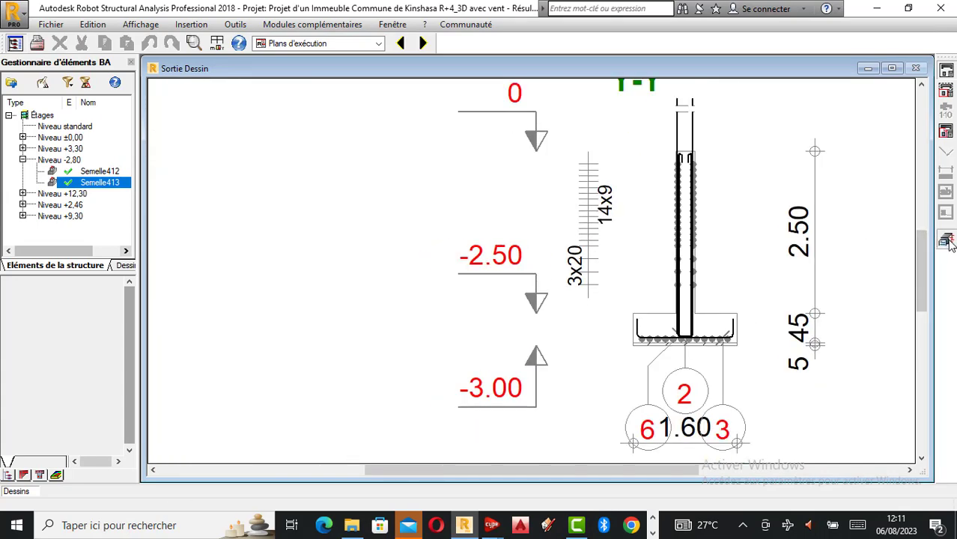
Revise the shaft tie limits n2 and n1 in the reinforcement arrangement, and recalculate Semelle413 with its drawings.
click(947, 238)
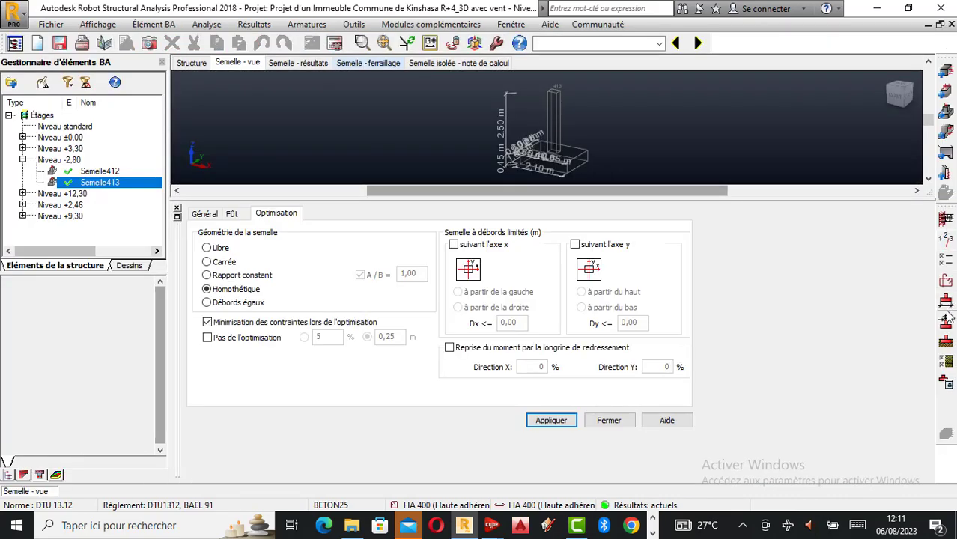
click(945, 299)
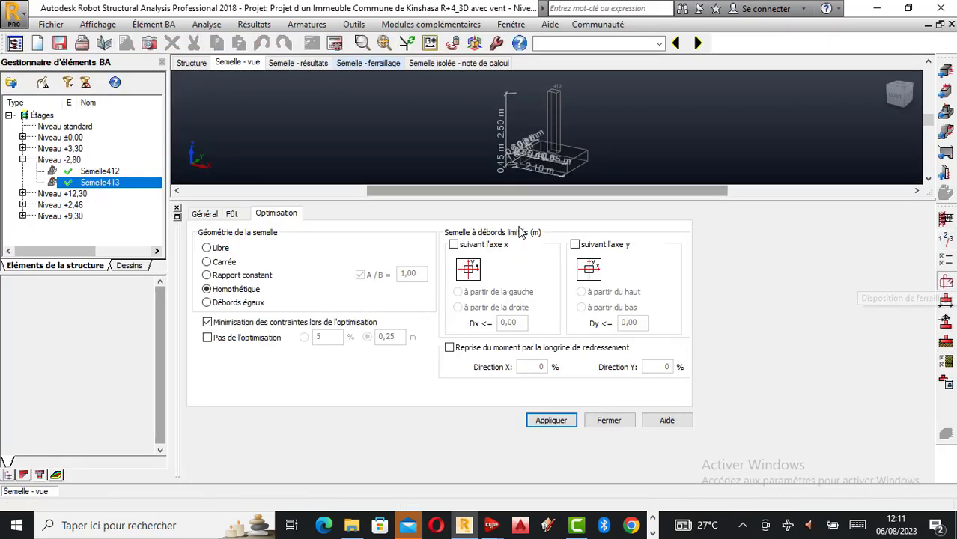
click(527, 264)
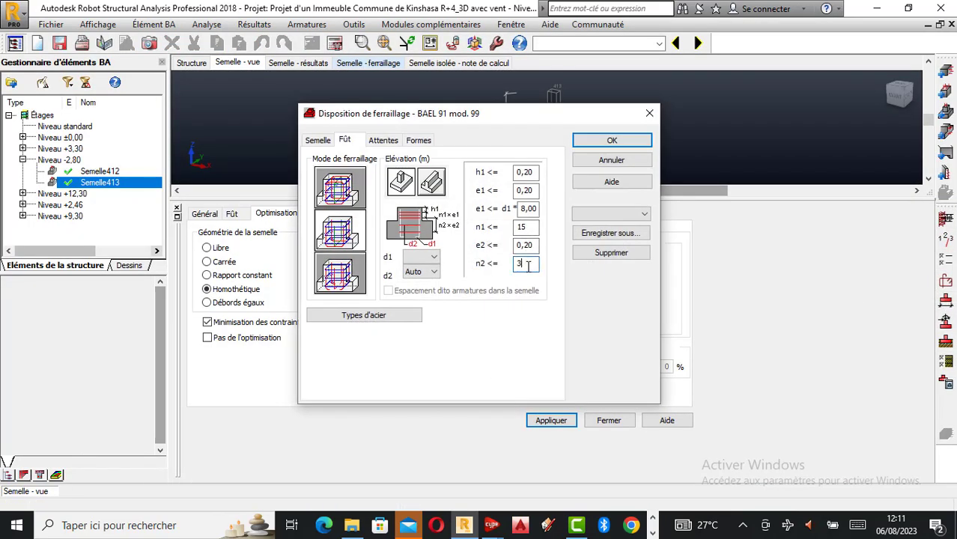
click(529, 227)
click(612, 141)
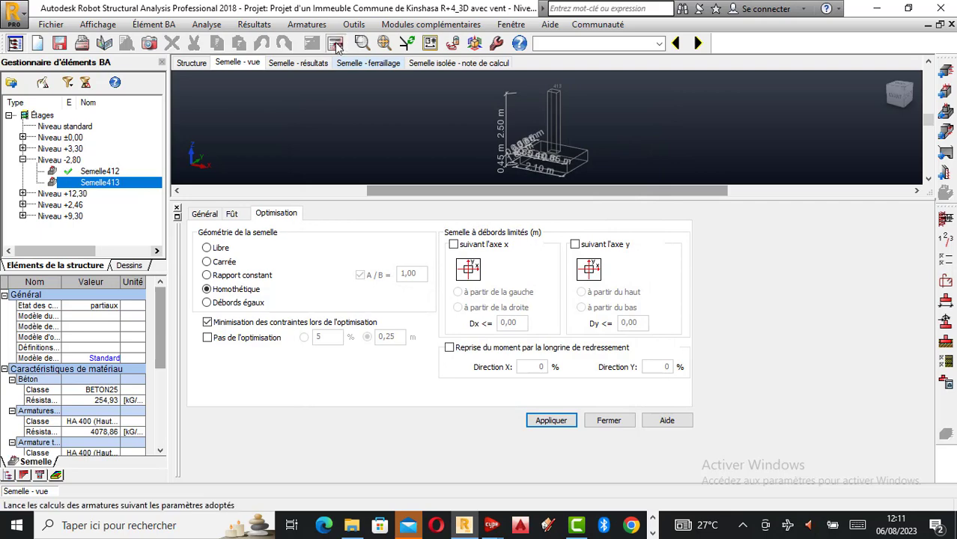
click(336, 47)
click(523, 328)
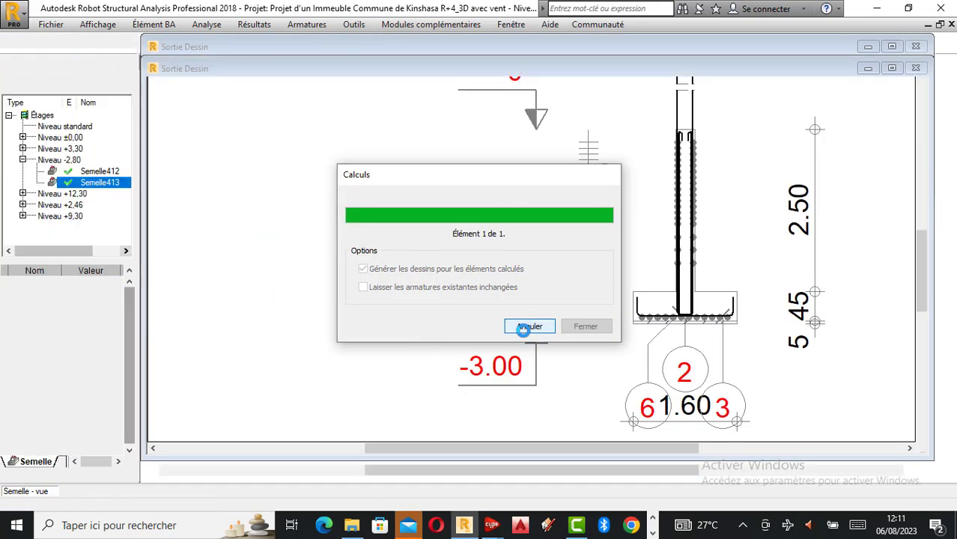
Examine Semelle413's execution drawing, including the X-X and Y-Y sections, the plan view dimensions and the reinforcement table.
scroll(649, 217, down, 2)
scroll(659, 416, up, 5)
scroll(713, 322, up, 2)
scroll(627, 150, down, 1)
scroll(657, 338, down, 1)
scroll(656, 335, up, 2)
scroll(625, 270, down, 1)
scroll(629, 278, up, 1)
scroll(633, 297, down, 1)
scroll(627, 298, down, 1)
scroll(621, 225, up, 1)
scroll(617, 158, up, 1)
scroll(634, 303, down, 1)
scroll(635, 303, down, 2)
scroll(355, 262, down, 2)
scroll(355, 263, up, 2)
scroll(354, 307, up, 1)
scroll(374, 311, up, 2)
scroll(459, 315, down, 2)
scroll(423, 240, down, 2)
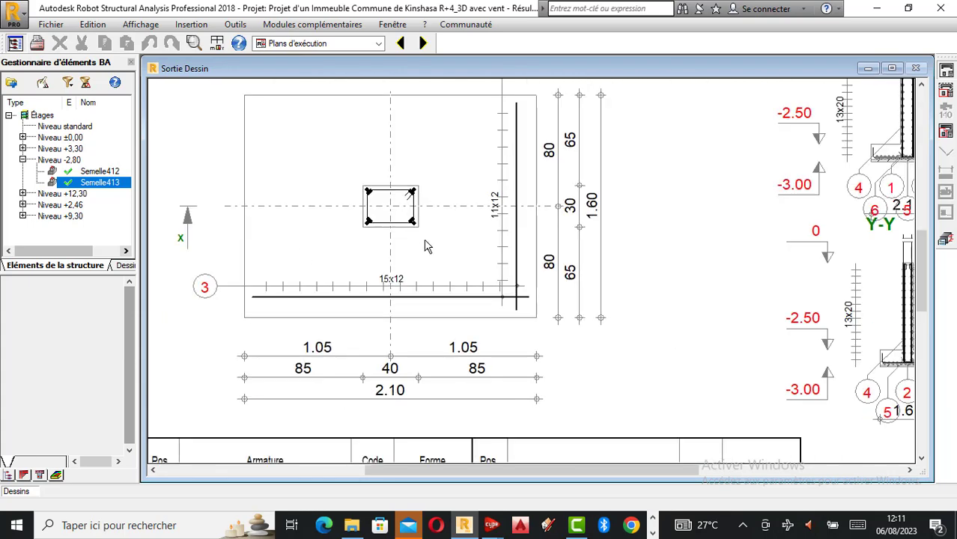
scroll(420, 299, up, 2)
scroll(507, 207, down, 2)
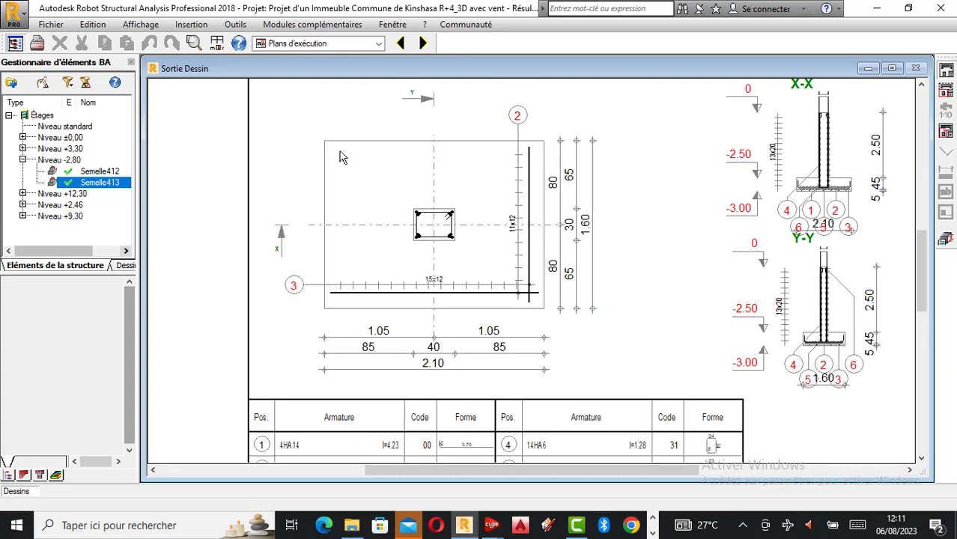
scroll(443, 389, up, 2)
scroll(441, 395, down, 2)
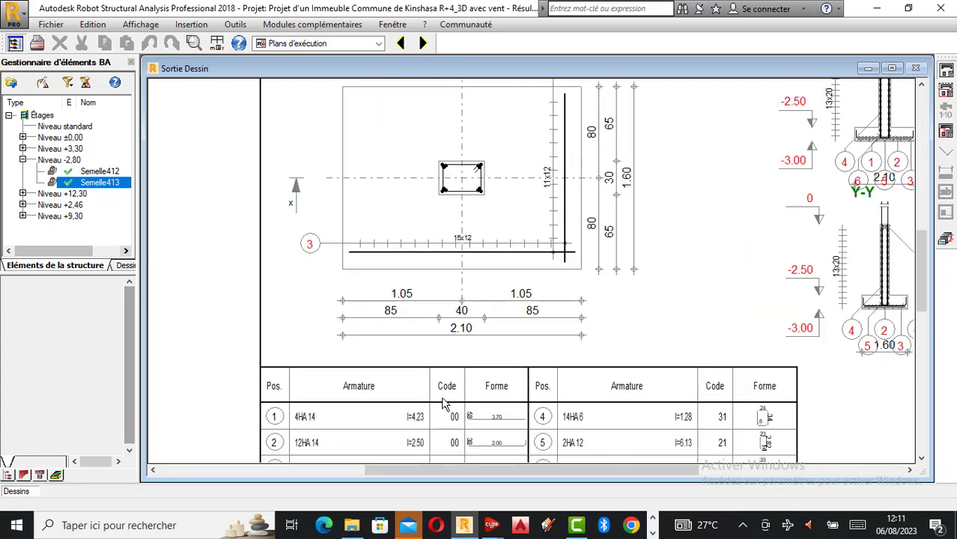
Review Semelle413's plan bar spacing, footing dimensions and X-X and Y-Y sections on the execution drawing.
scroll(438, 211, up, 2)
scroll(472, 166, down, 2)
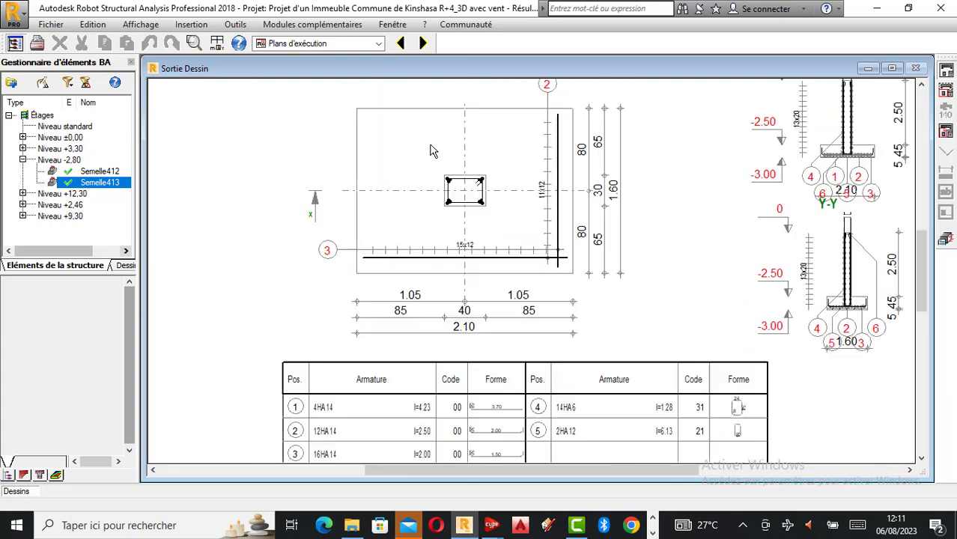
scroll(465, 193, up, 1)
scroll(464, 283, down, 2)
scroll(463, 283, down, 2)
scroll(449, 217, up, 2)
scroll(443, 196, down, 2)
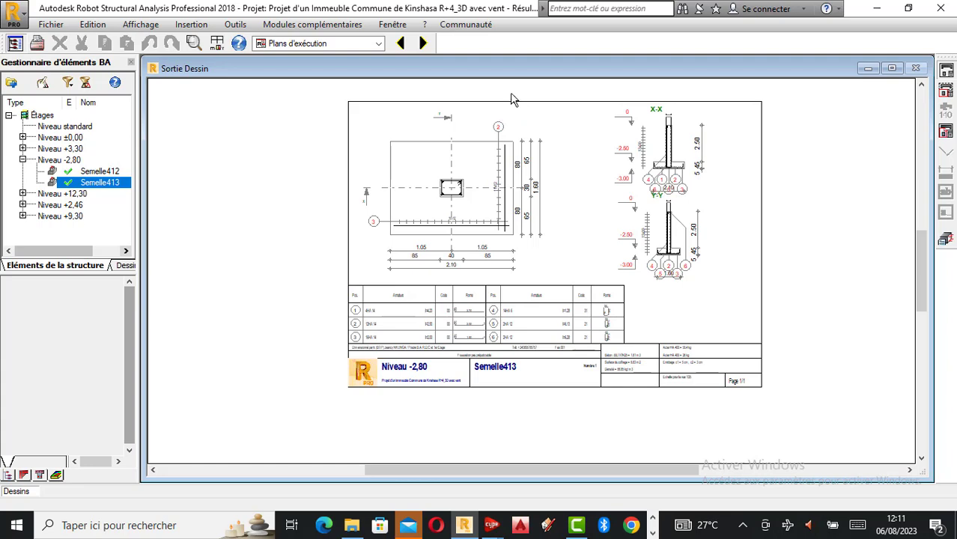
scroll(483, 200, up, 1)
scroll(431, 150, up, 2)
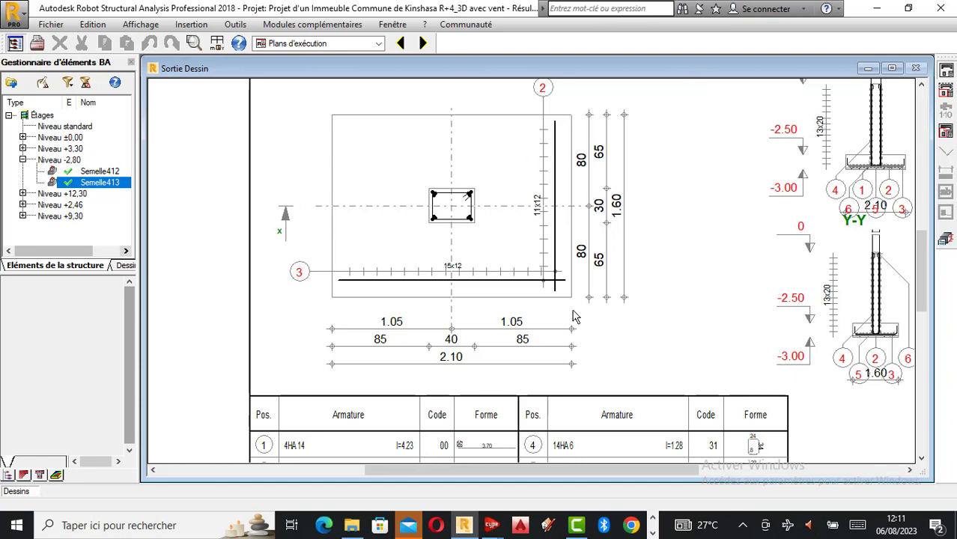
scroll(598, 262, up, 1)
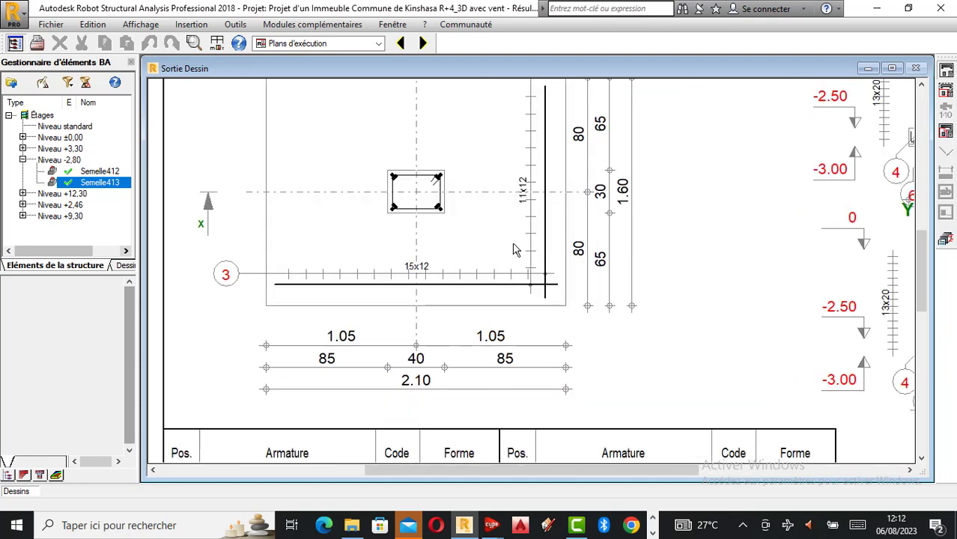
scroll(423, 343, down, 2)
scroll(508, 298, up, 3)
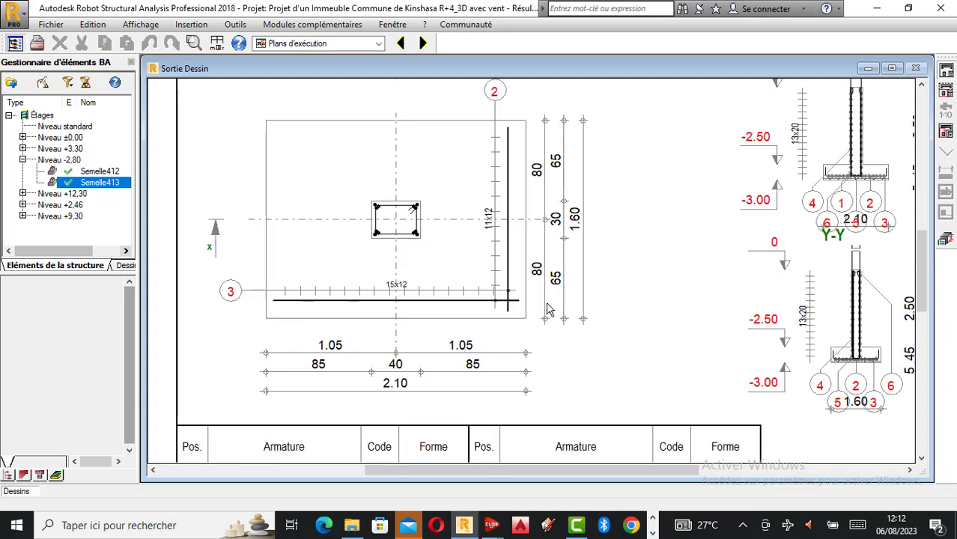
scroll(479, 278, down, 3)
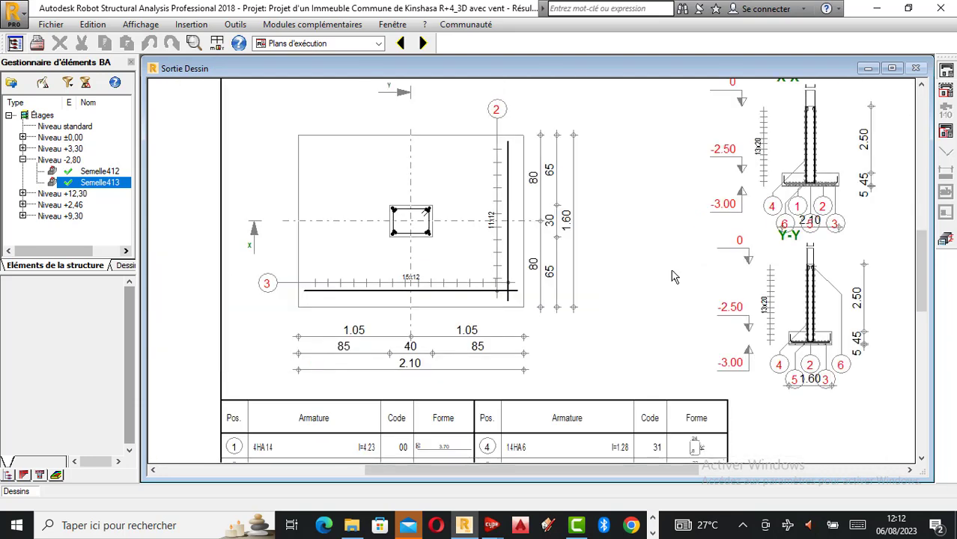
Return from the drawing to the 3D structure model and inspect the Fx axial forces at the foundation columns.
click(945, 240)
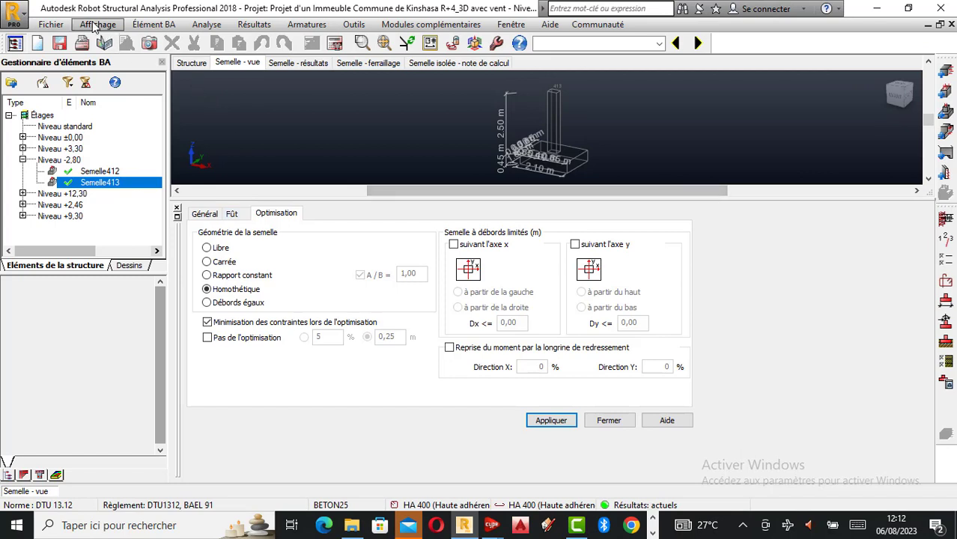
click(191, 63)
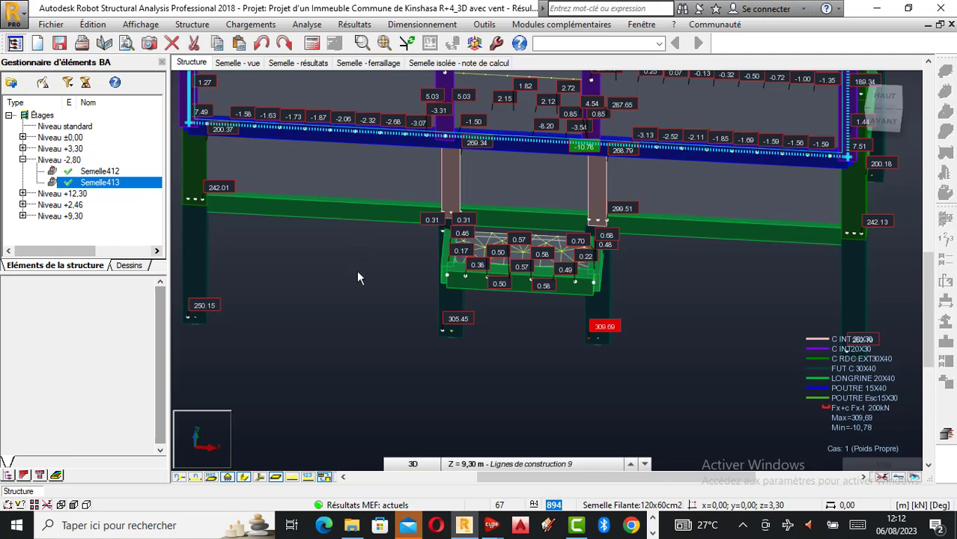
scroll(370, 283, down, 1)
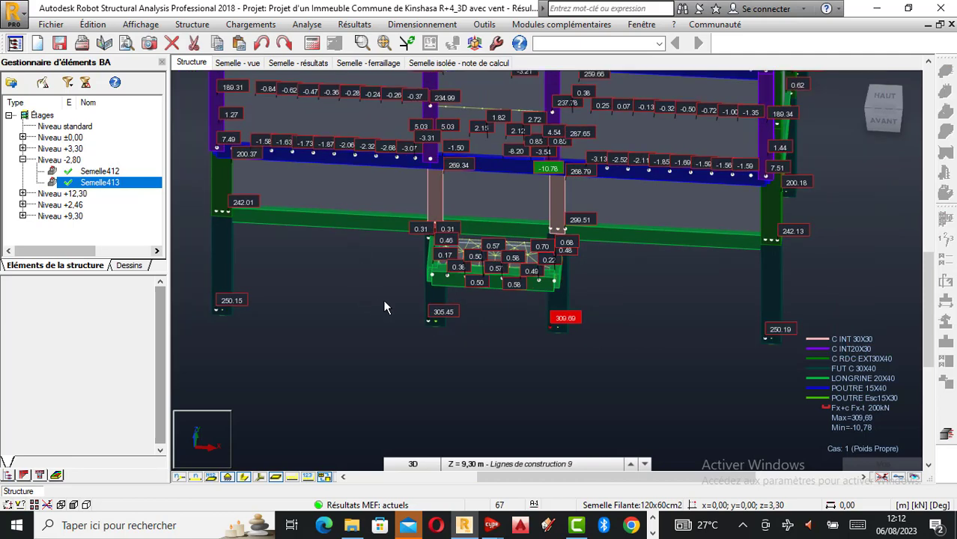
click(857, 83)
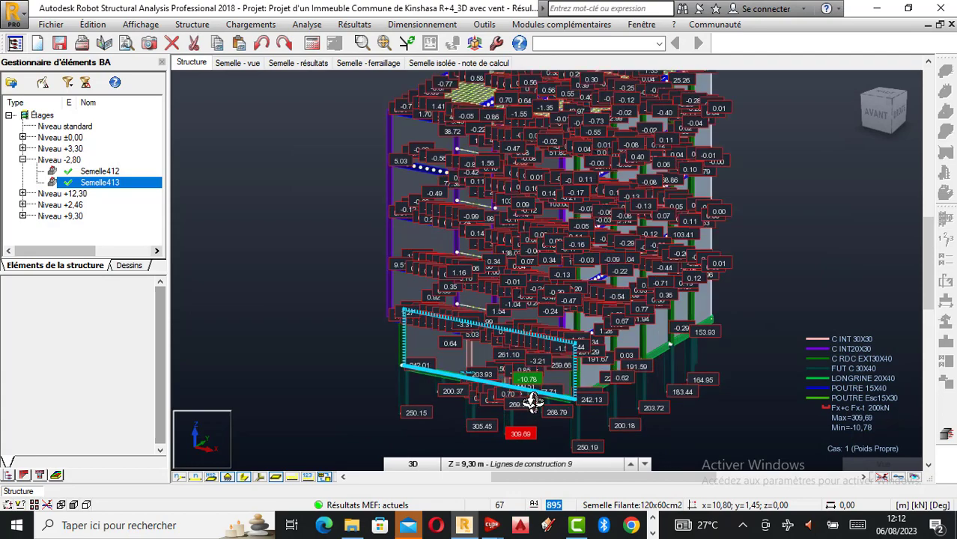
scroll(533, 402, up, 1)
scroll(459, 353, down, 2)
scroll(515, 394, up, 1)
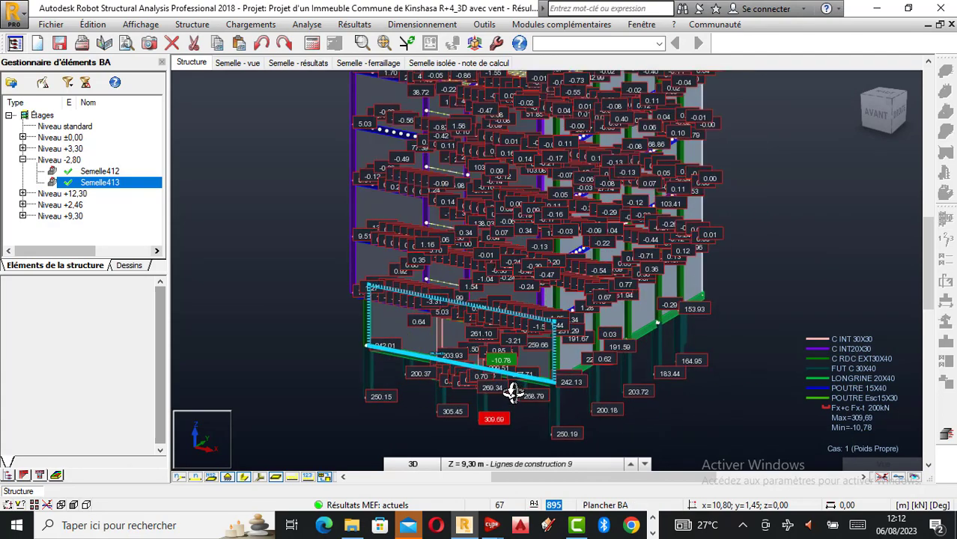
scroll(519, 399, up, 1)
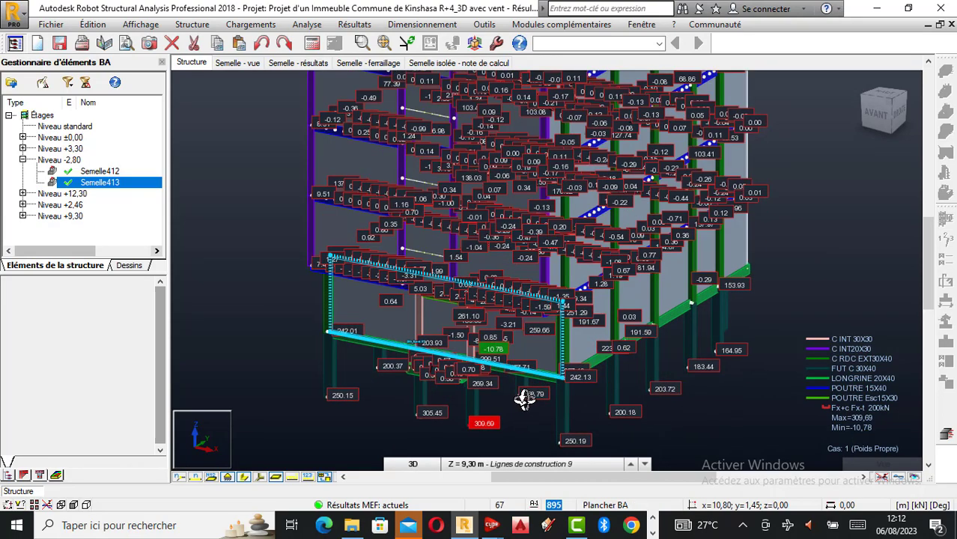
scroll(574, 367, down, 1)
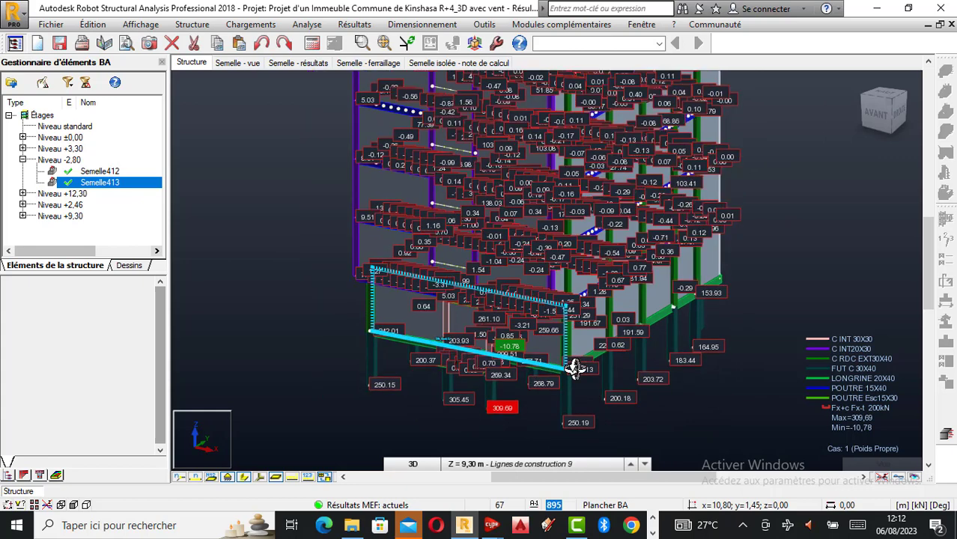
scroll(574, 367, up, 2)
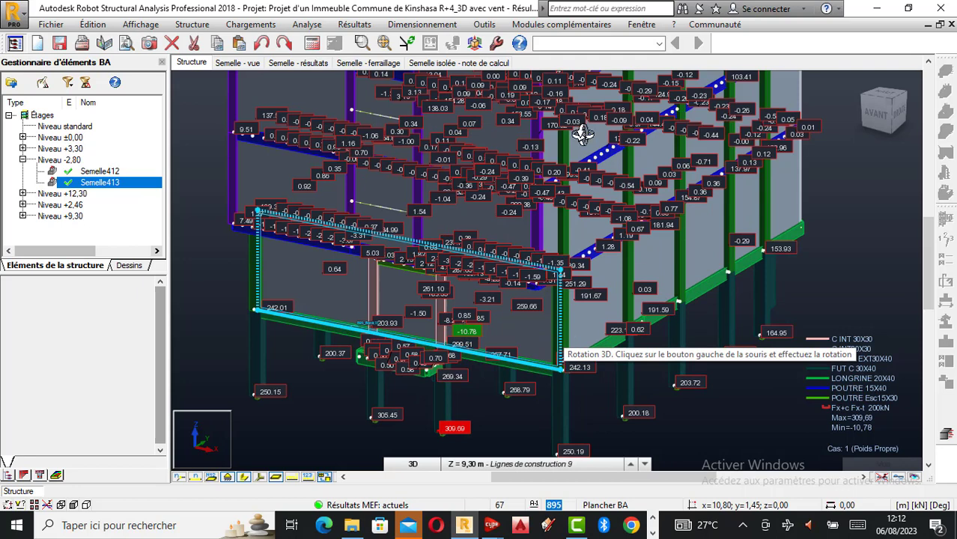
scroll(554, 318, down, 2)
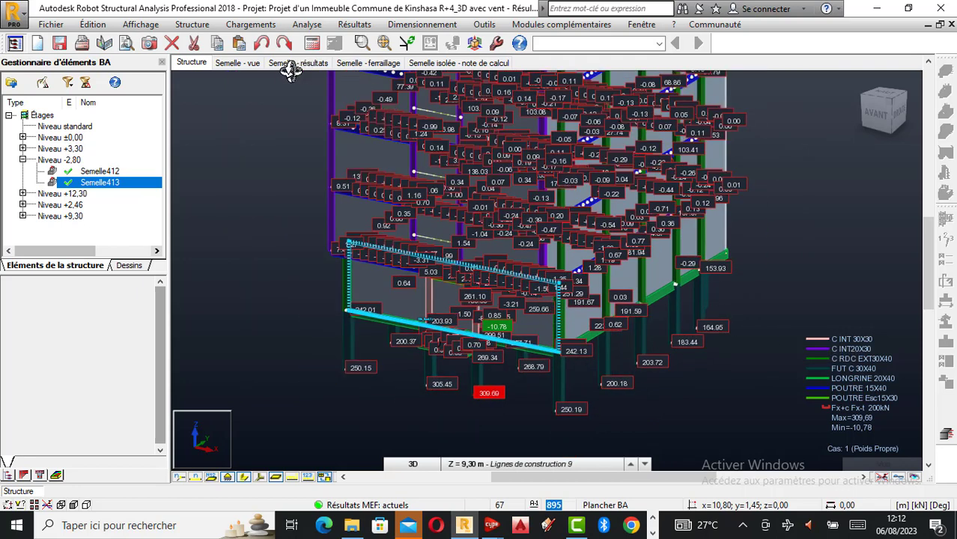
Check Semelle413's soil stresses, stability coefficients and governing combinations, and its reinforcement bar list.
click(237, 63)
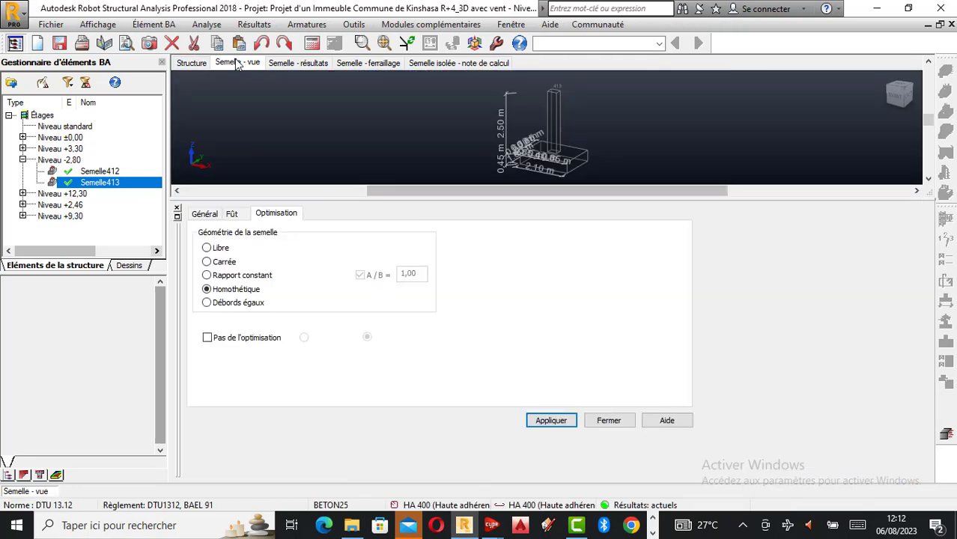
click(297, 66)
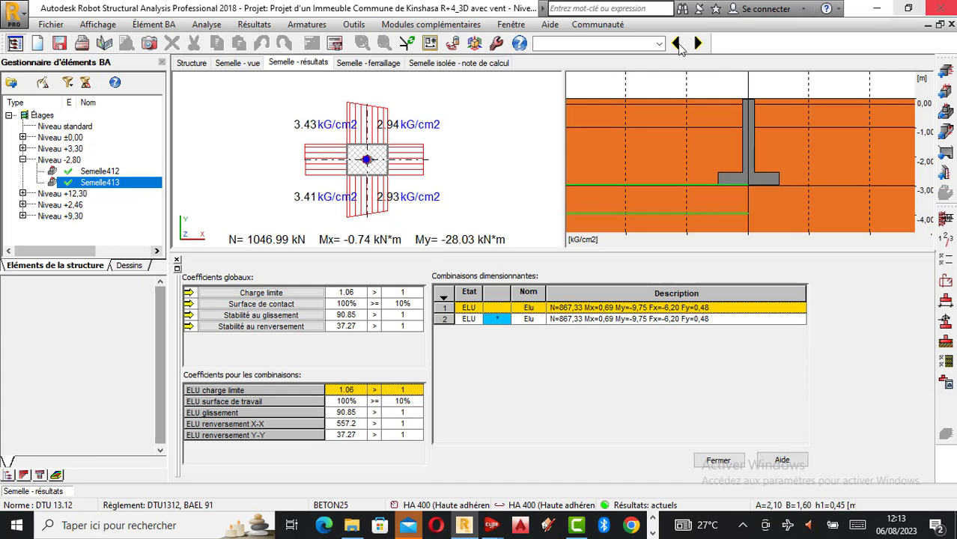
click(390, 67)
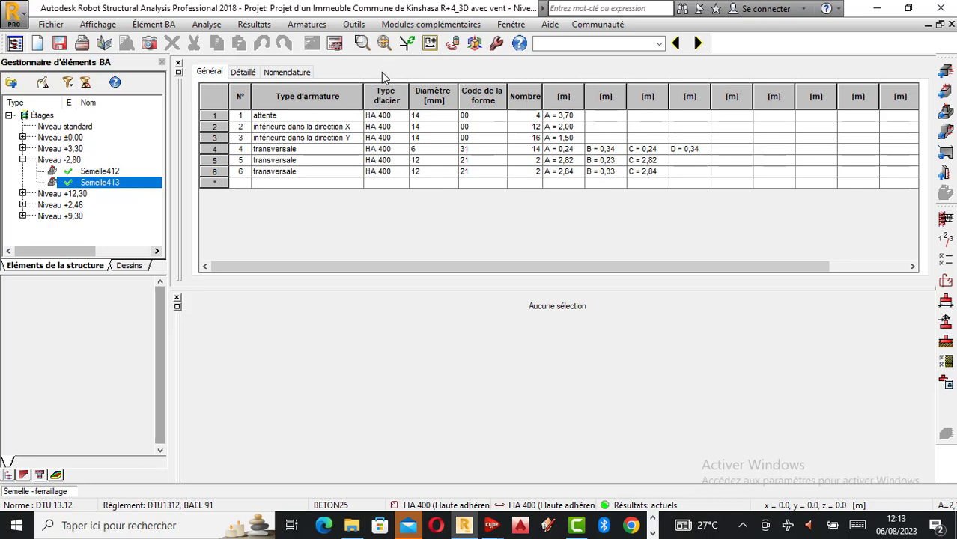
Close the reinforcement table and display Semelle413's bar cage in a front elevation beside a 3D view.
click(179, 66)
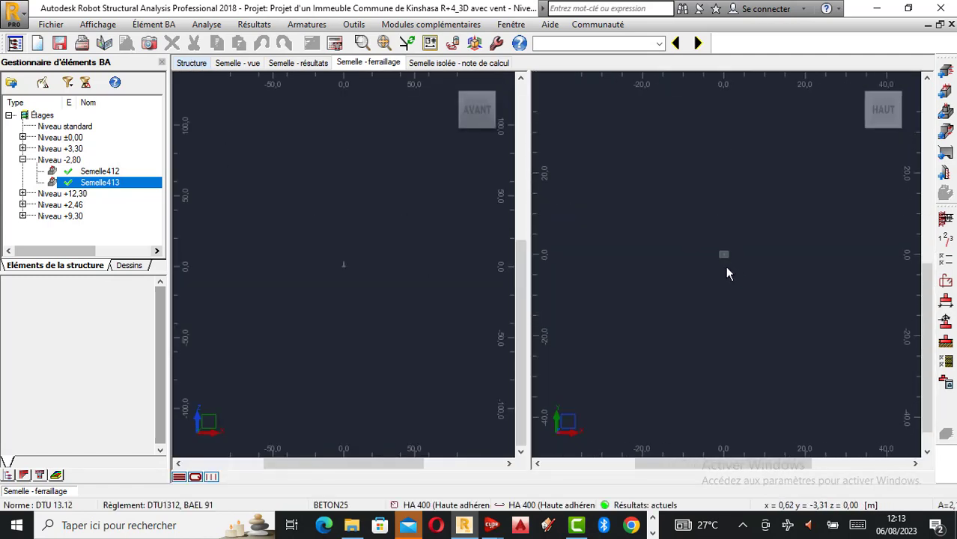
scroll(723, 244, up, 8)
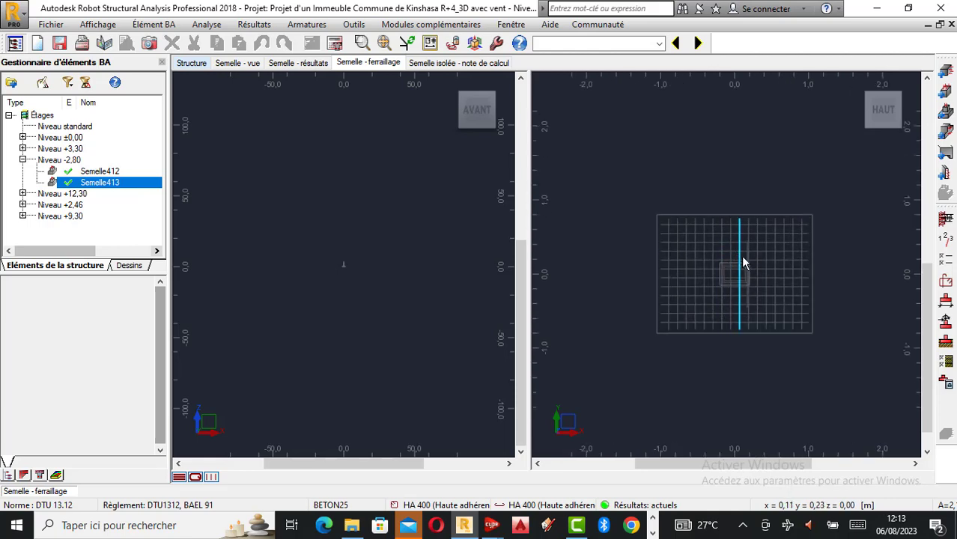
shift+middle_drag(799, 161, 732, 381)
scroll(348, 268, up, 5)
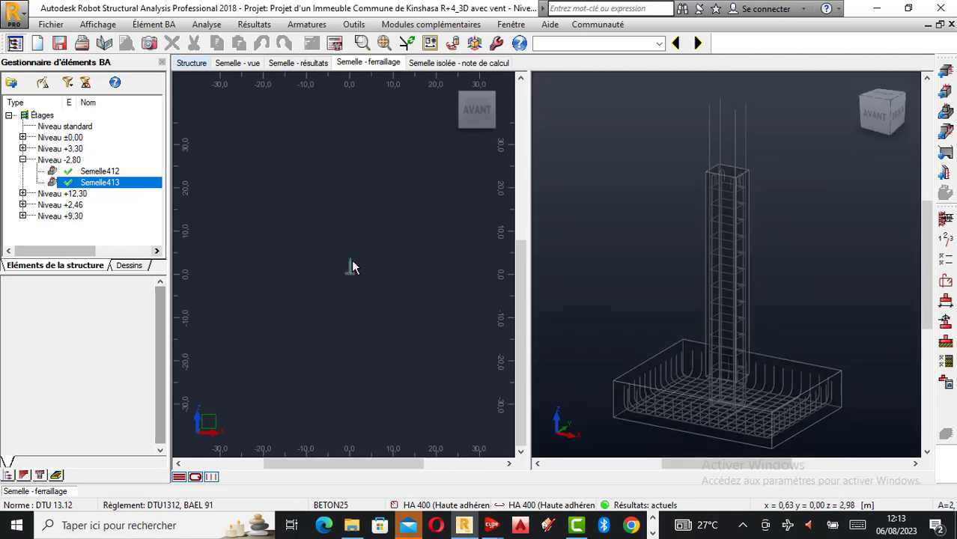
scroll(352, 269, up, 10)
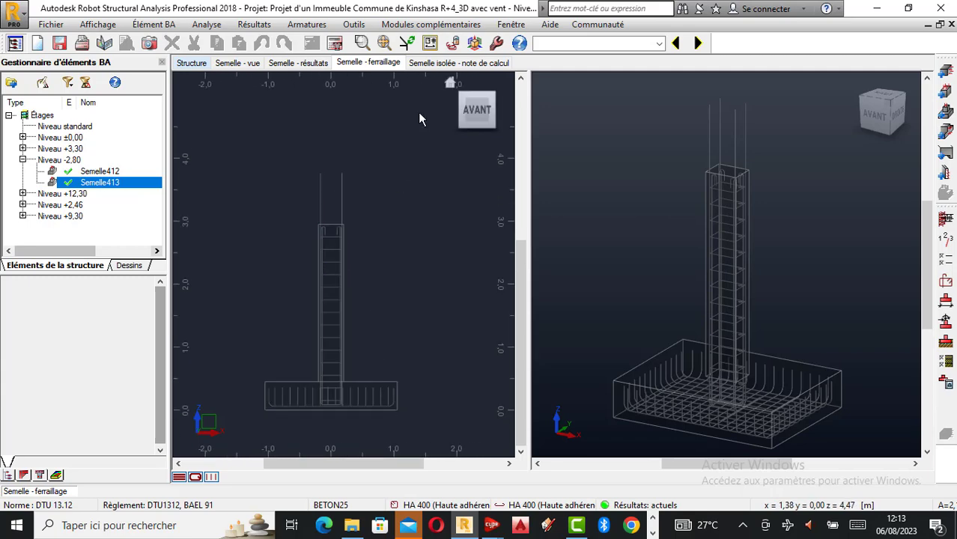
click(452, 84)
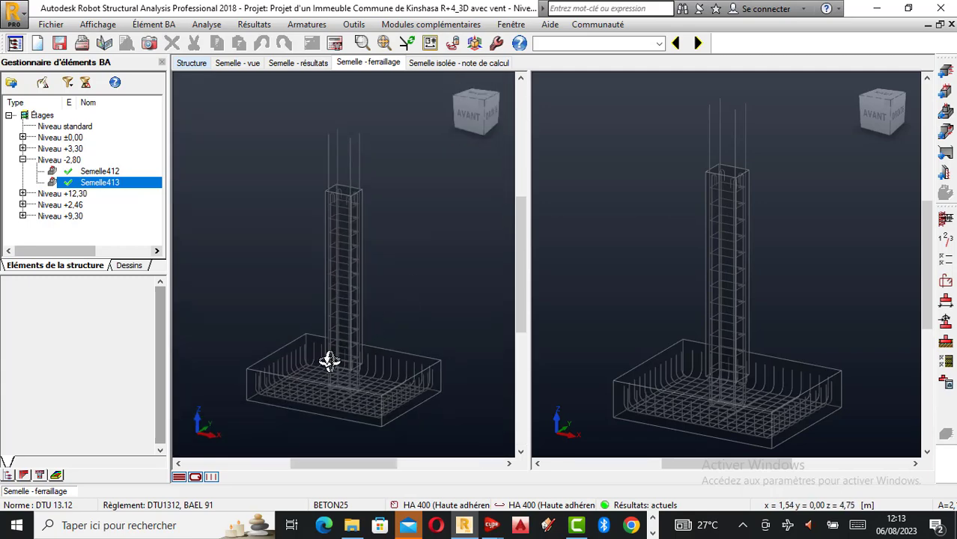
click(468, 118)
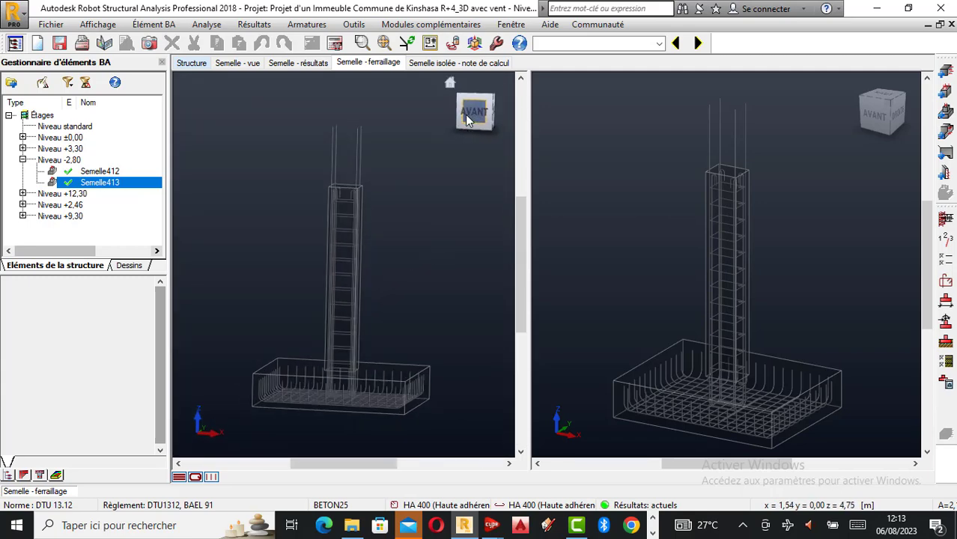
right_click(659, 171)
click(630, 179)
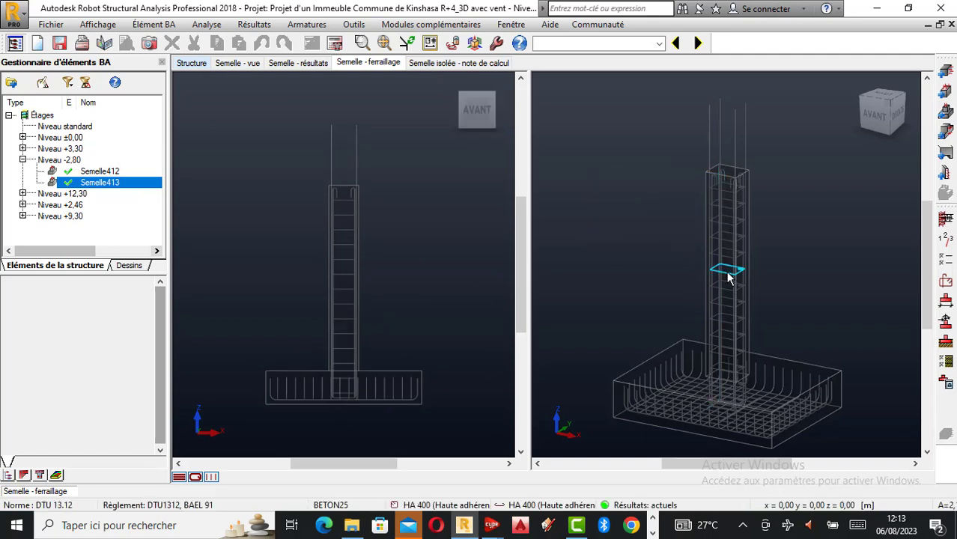
Select the shaft's transverse ties in the 3D reinforcement view and examine their distribution along the shaft.
click(730, 277)
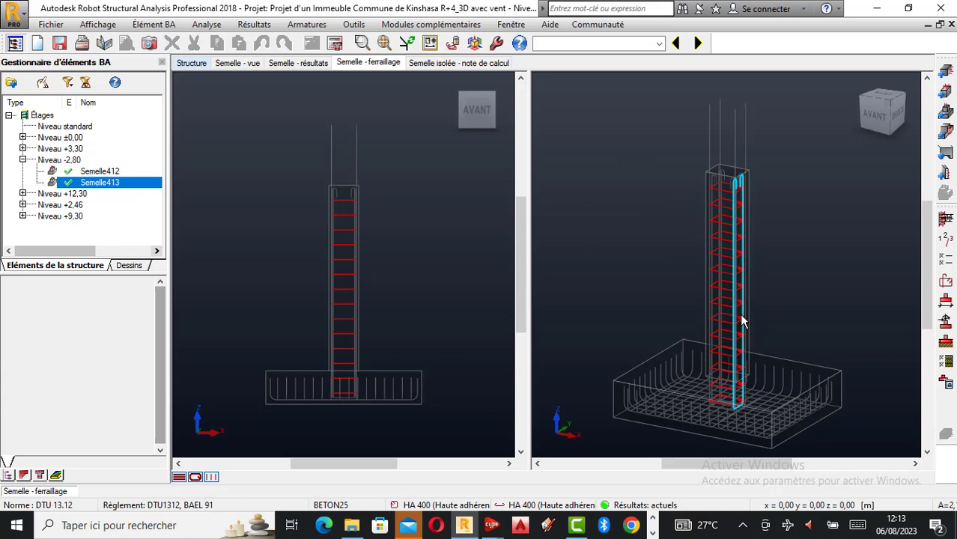
scroll(717, 313, up, 3)
scroll(717, 313, up, 5)
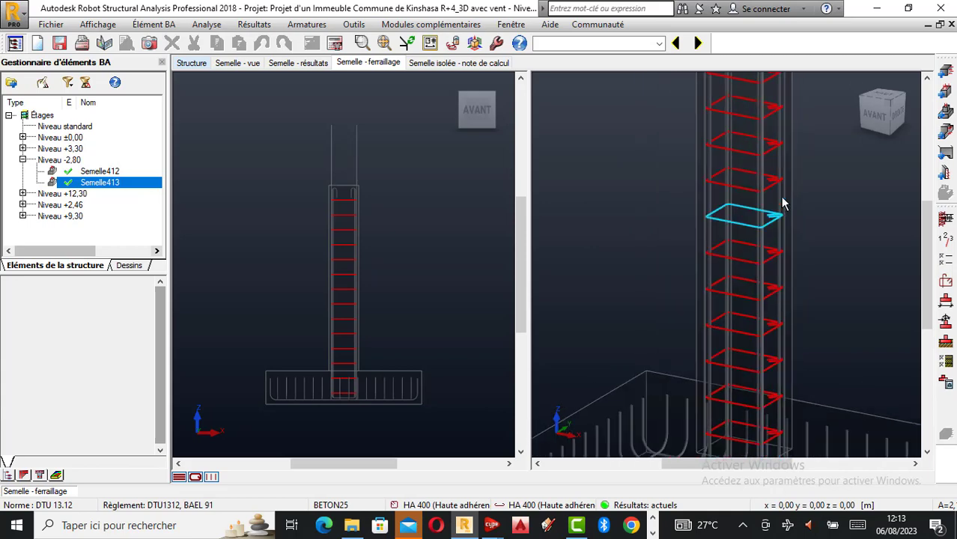
scroll(772, 288, down, 6)
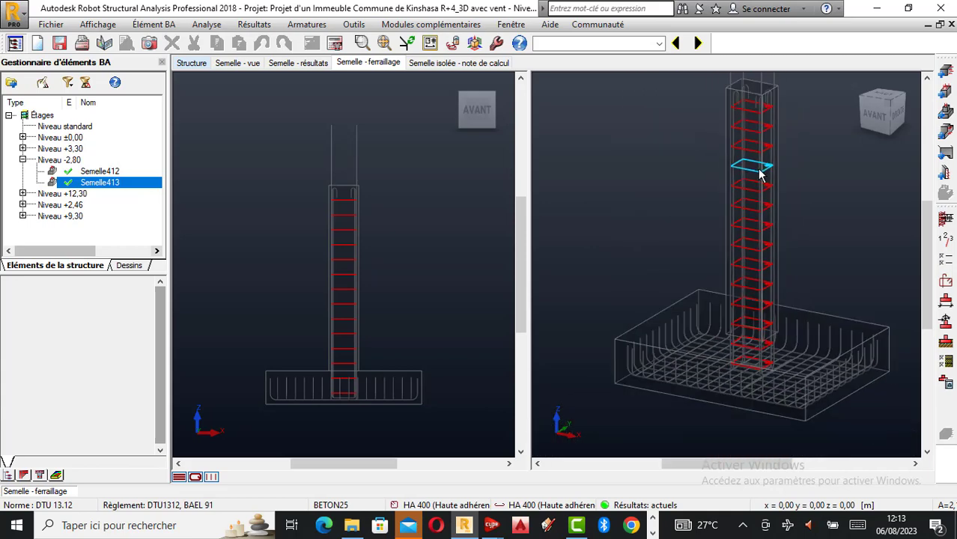
scroll(766, 282, up, 4)
scroll(743, 310, down, 2)
scroll(746, 335, up, 3)
scroll(745, 335, down, 4)
scroll(740, 279, up, 1)
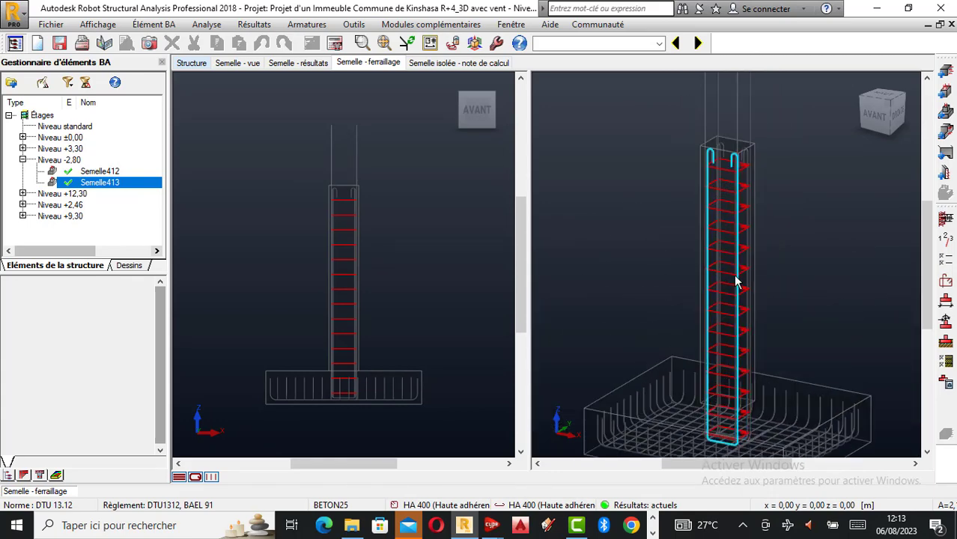
Open Semelle413's calculation note, close the dimension definition dialog and review the limit states, actual reinforcement and quantities.
click(464, 63)
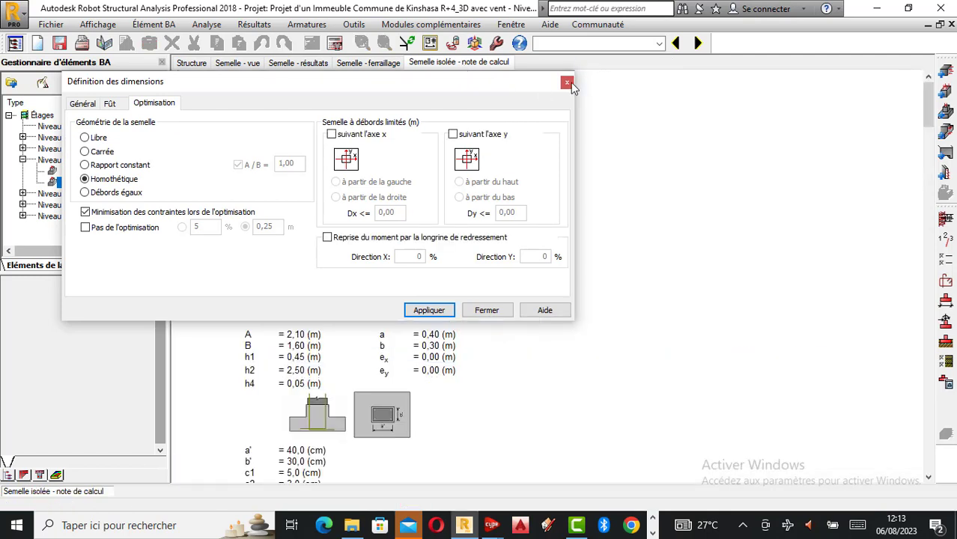
click(568, 81)
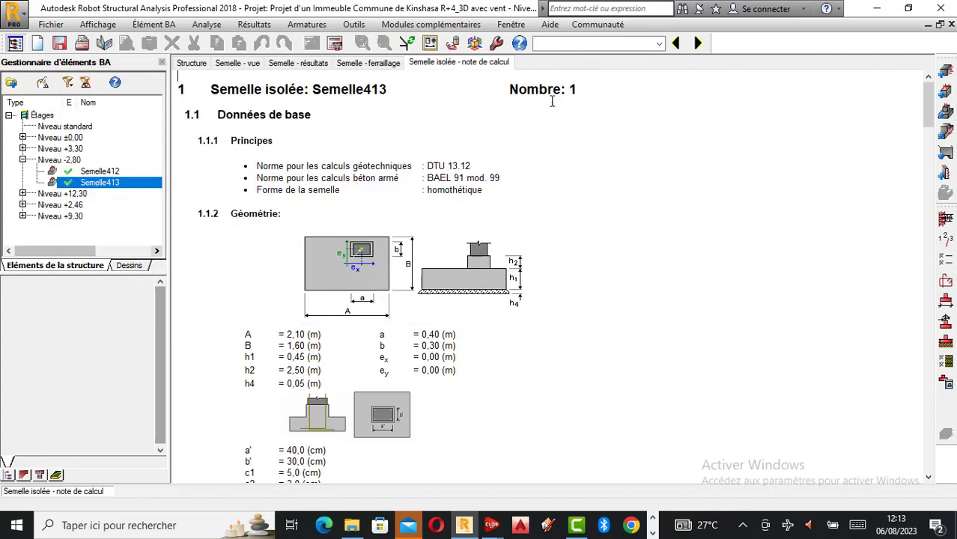
scroll(442, 232, down, 20)
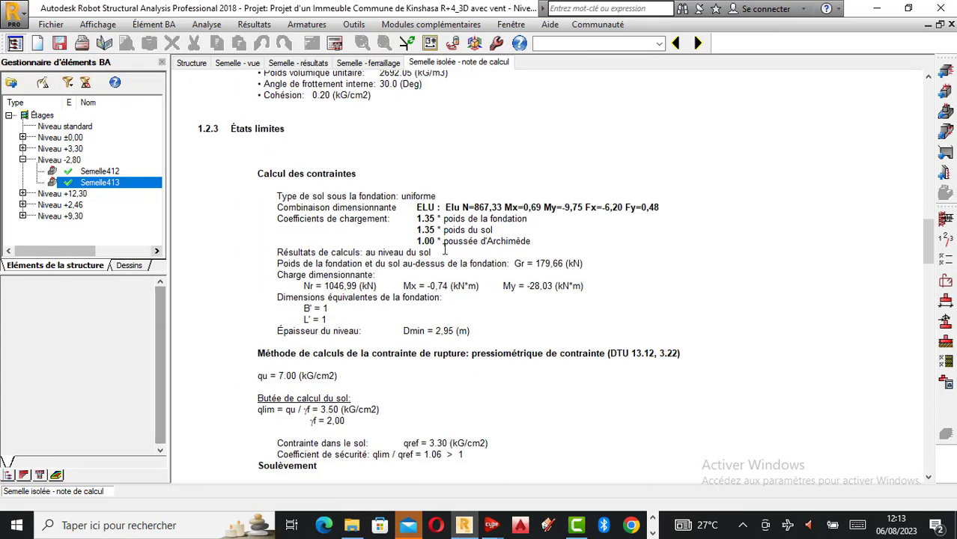
scroll(444, 251, down, 20)
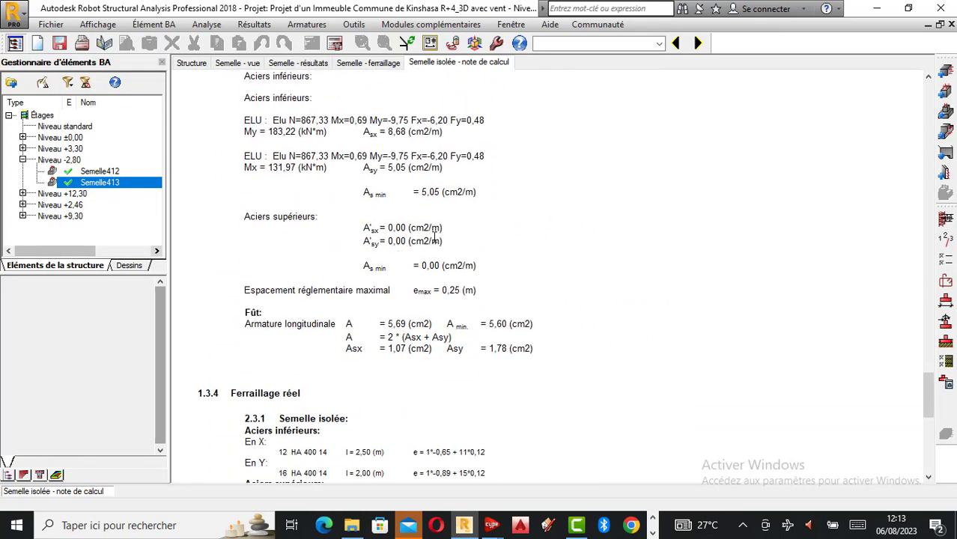
scroll(434, 232, down, 15)
scroll(450, 233, up, 12)
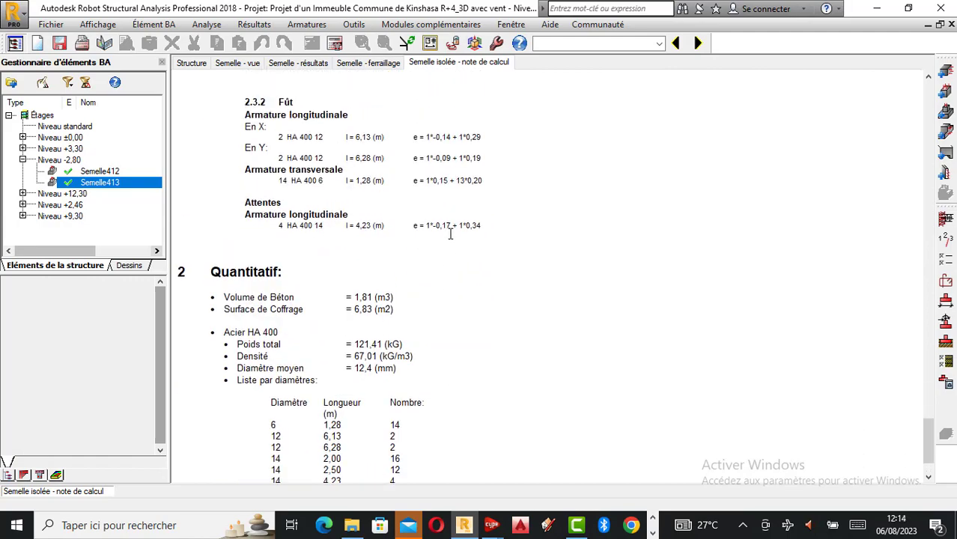
scroll(450, 234, up, 20)
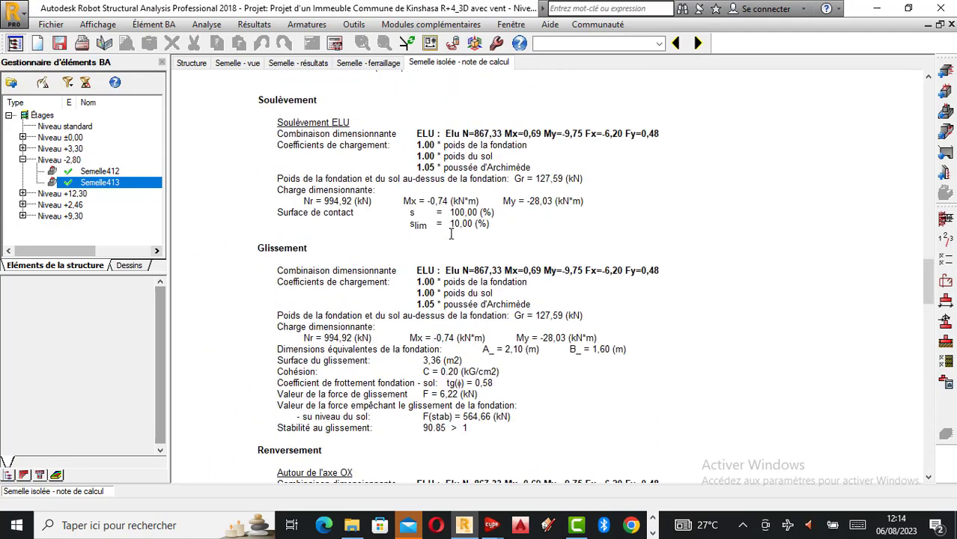
Review the uplift, sliding and overturning checks in Semelle413's calculation note and return to its soil stress and stability results view.
scroll(451, 238, up, 1)
scroll(552, 288, down, 11)
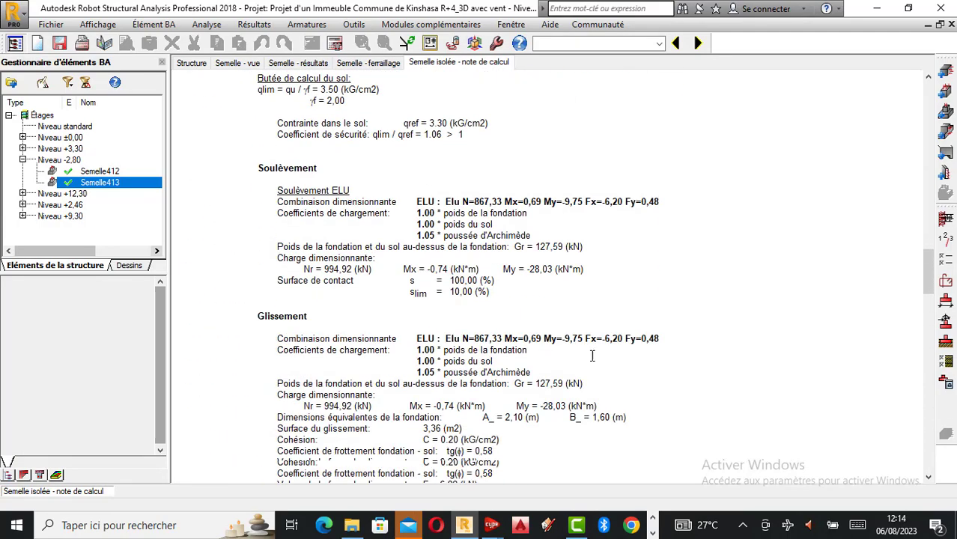
scroll(560, 362, down, 2)
scroll(561, 361, down, 6)
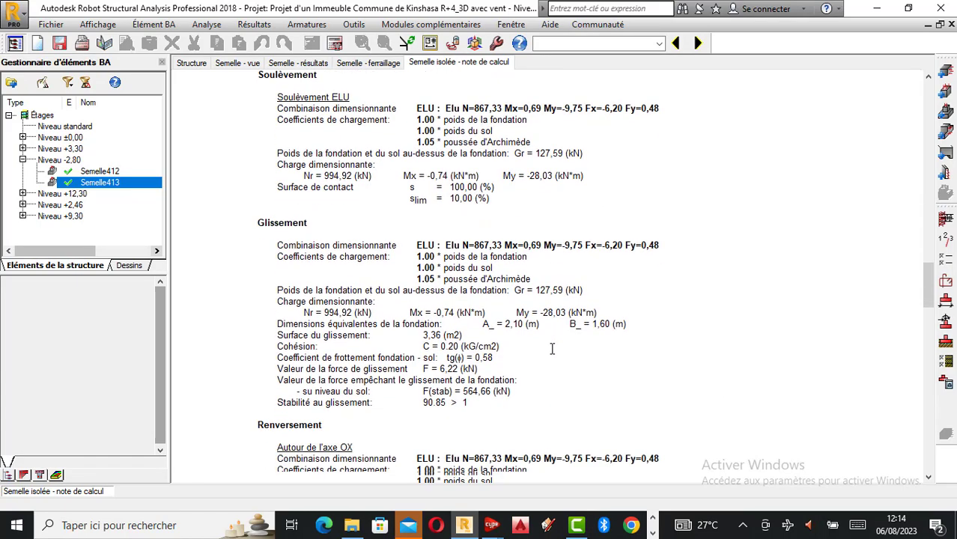
scroll(551, 338, down, 5)
scroll(543, 327, up, 20)
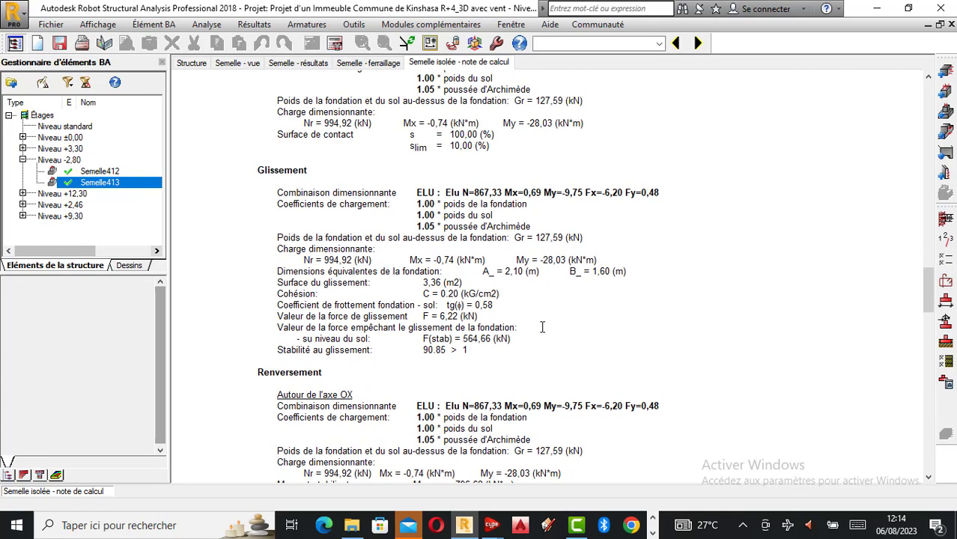
scroll(460, 166, up, 8)
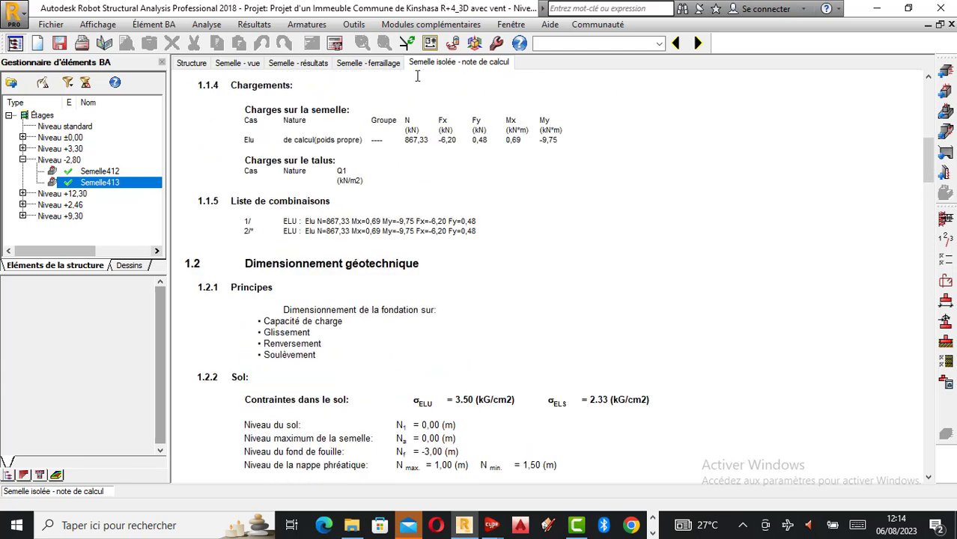
click(368, 63)
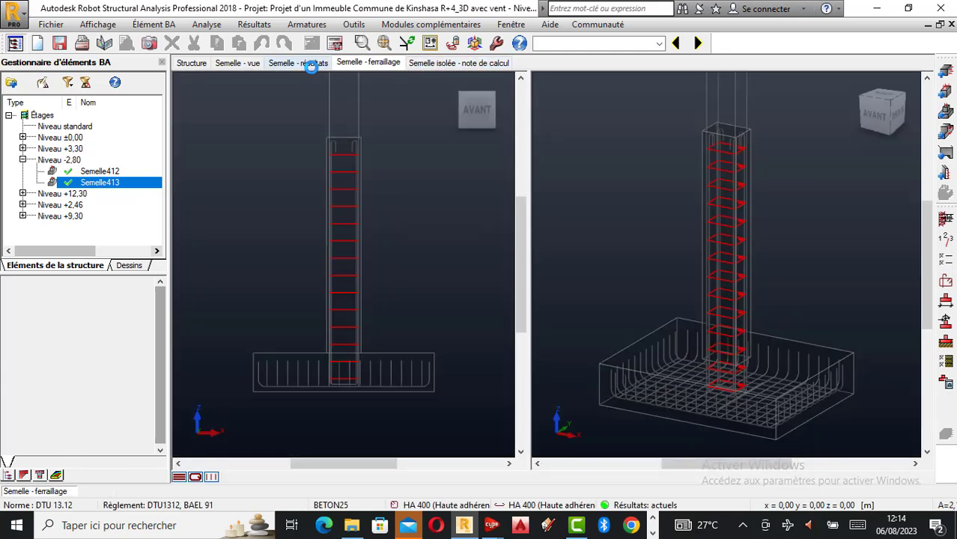
click(311, 65)
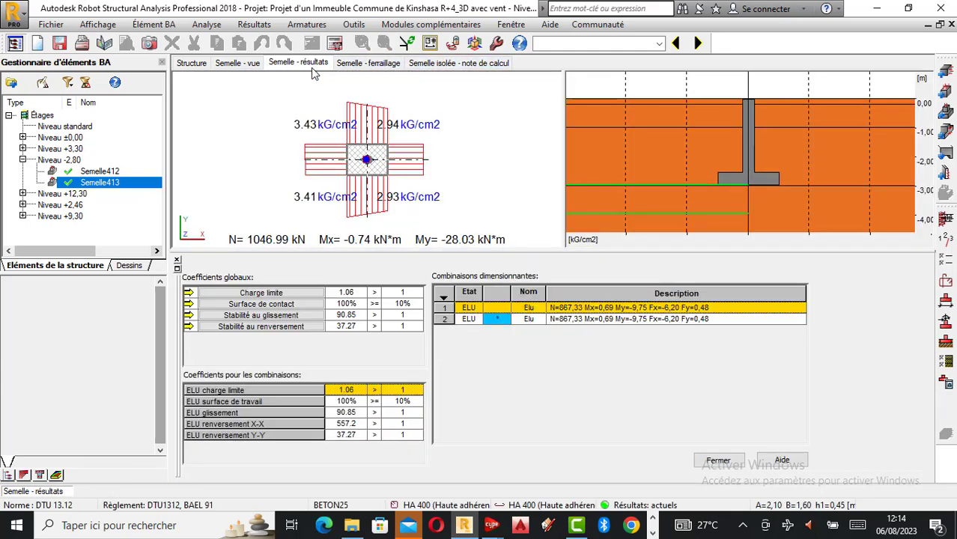